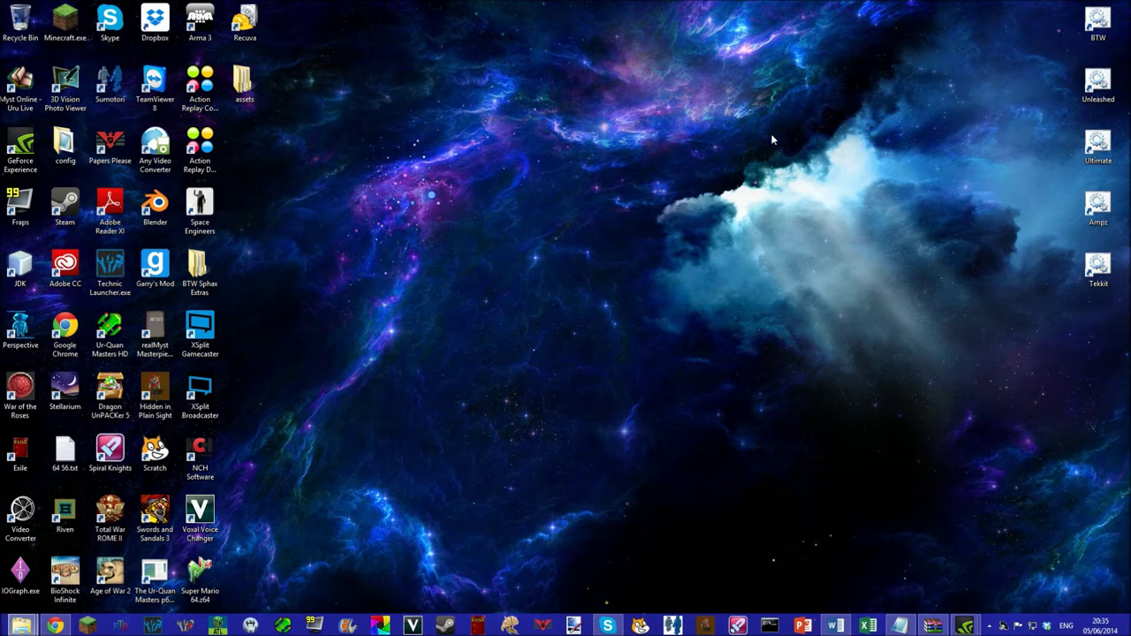
Switch to Chrome and examine the Better Than Wolves topic on Minecraft Forums, including its version, download link and feature descriptions.
{"action": "left_click", "coordinate": [54, 625]}
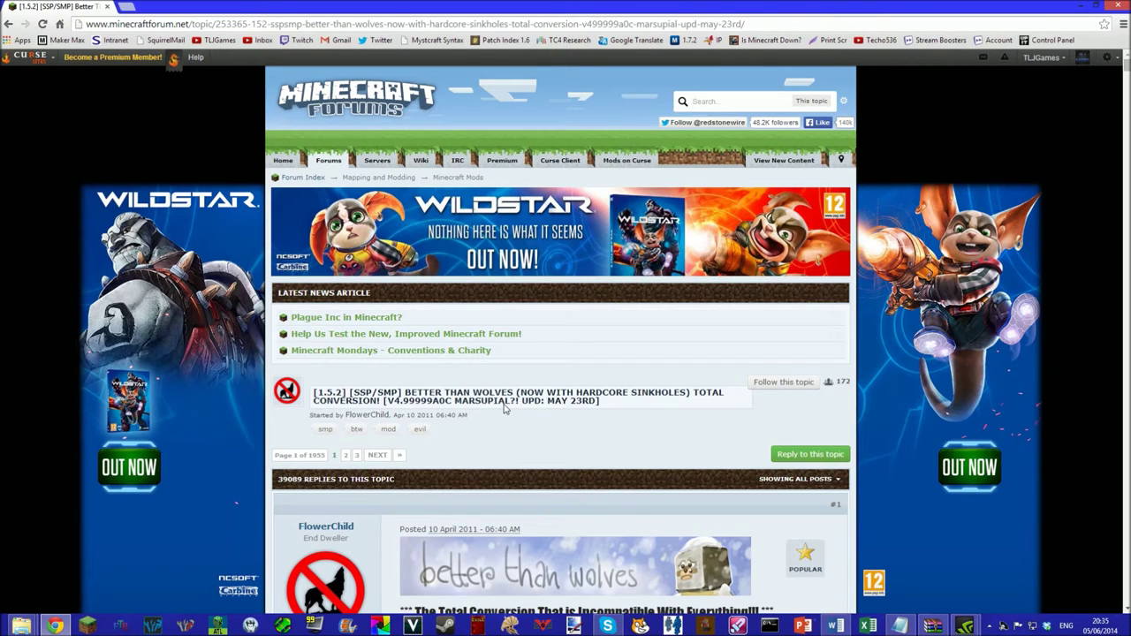
{"action": "scroll", "coordinate": [535, 399], "scroll_direction": "down", "scroll_amount": 1}
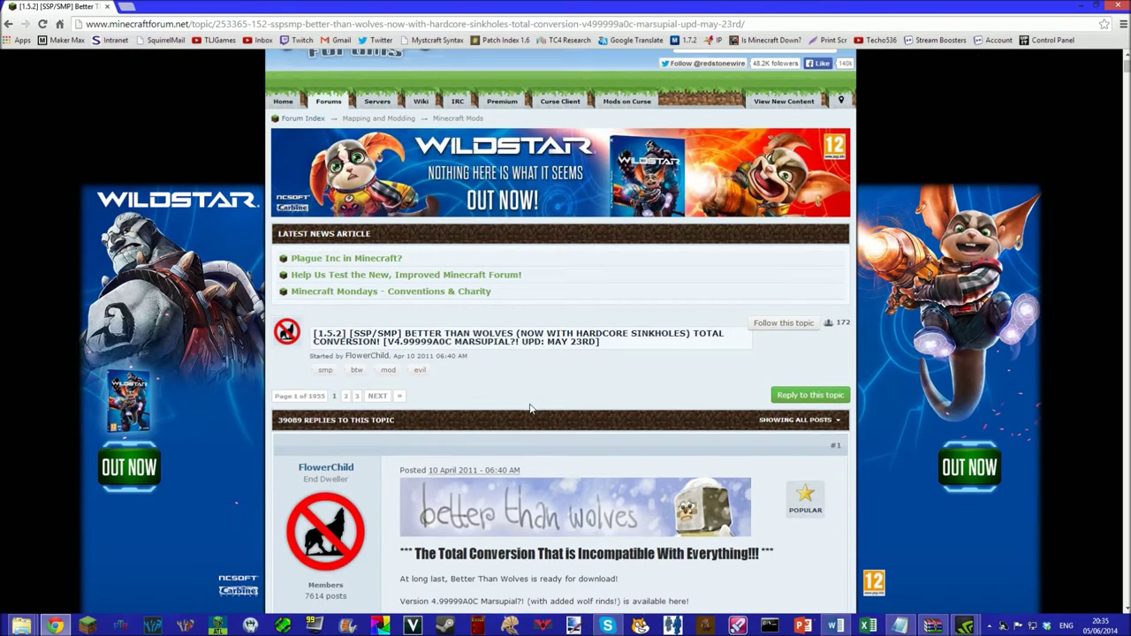
{"action": "scroll", "coordinate": [515, 359], "scroll_direction": "down", "scroll_amount": 8}
{"action": "scroll", "coordinate": [515, 359], "scroll_direction": "up", "scroll_amount": 2}
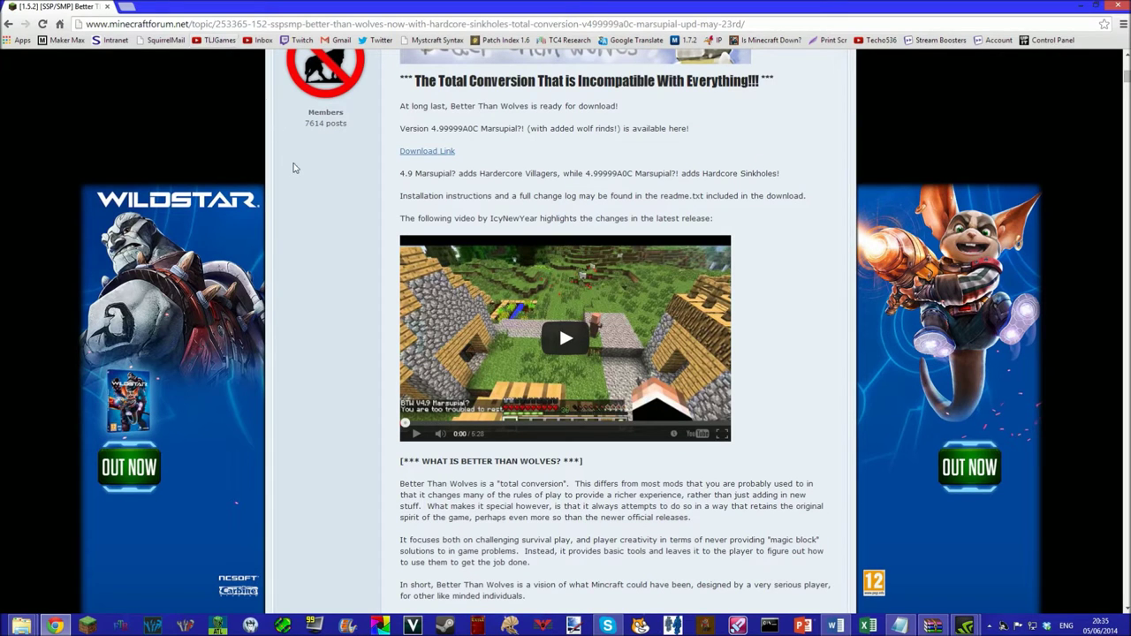
{"action": "scroll", "coordinate": [314, 154], "scroll_direction": "up", "scroll_amount": 7}
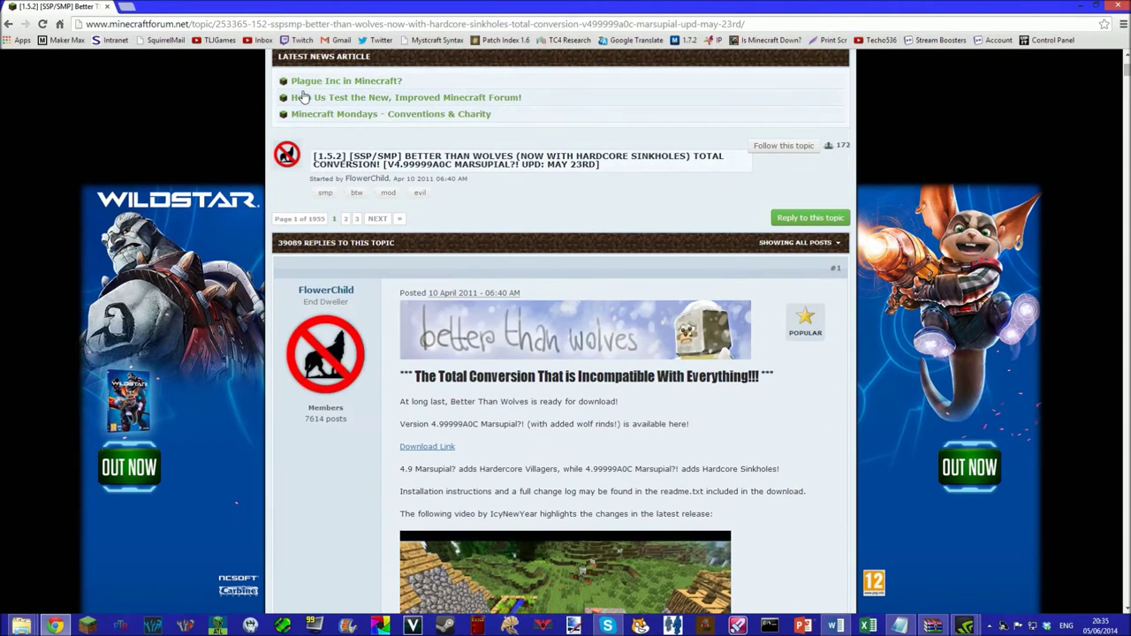
{"action": "scroll", "coordinate": [303, 96], "scroll_direction": "up", "scroll_amount": 2}
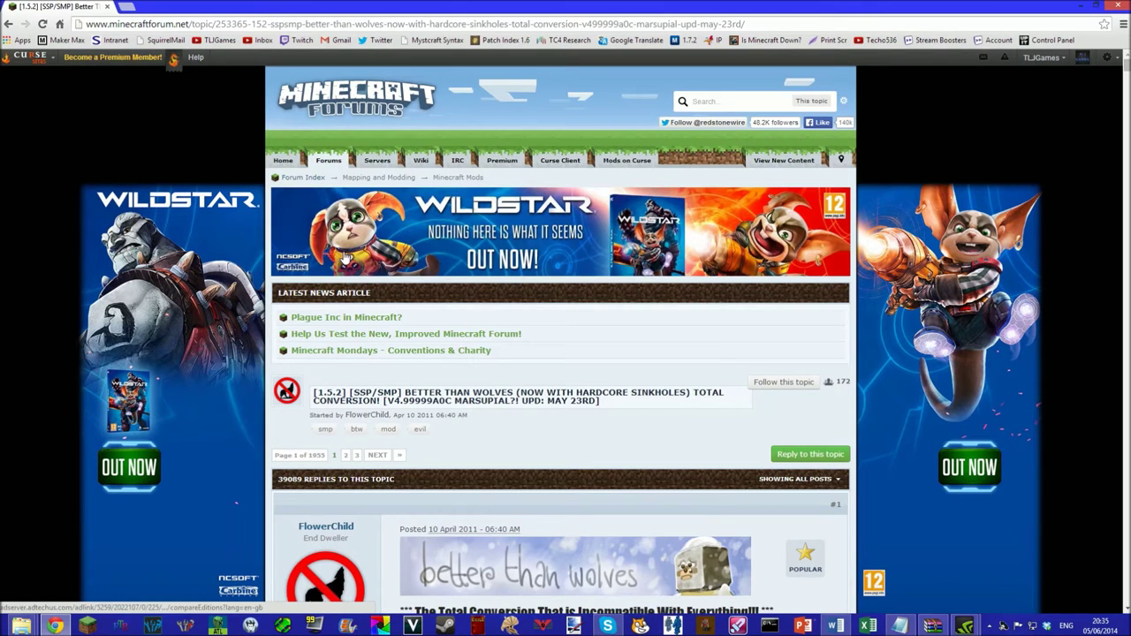
{"action": "scroll", "coordinate": [439, 280], "scroll_direction": "down", "scroll_amount": 3}
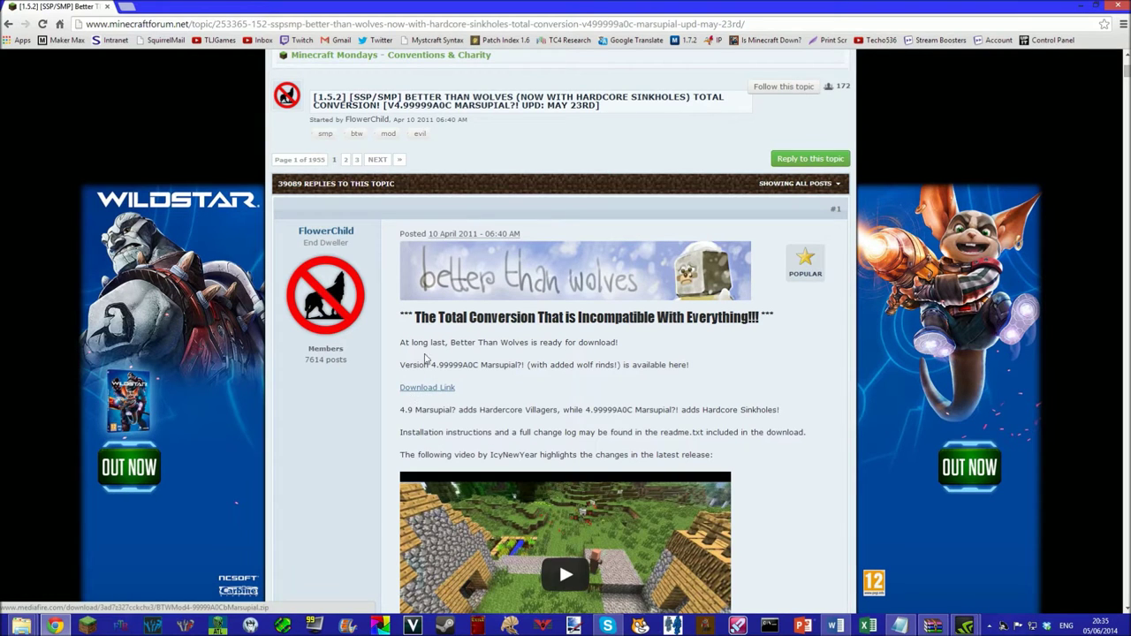
{"action": "scroll", "coordinate": [420, 359], "scroll_direction": "down", "scroll_amount": 1}
{"action": "scroll", "coordinate": [389, 357], "scroll_direction": "down", "scroll_amount": 5}
{"action": "scroll", "coordinate": [410, 353], "scroll_direction": "down", "scroll_amount": 10}
{"action": "scroll", "coordinate": [480, 298], "scroll_direction": "up", "scroll_amount": 12}
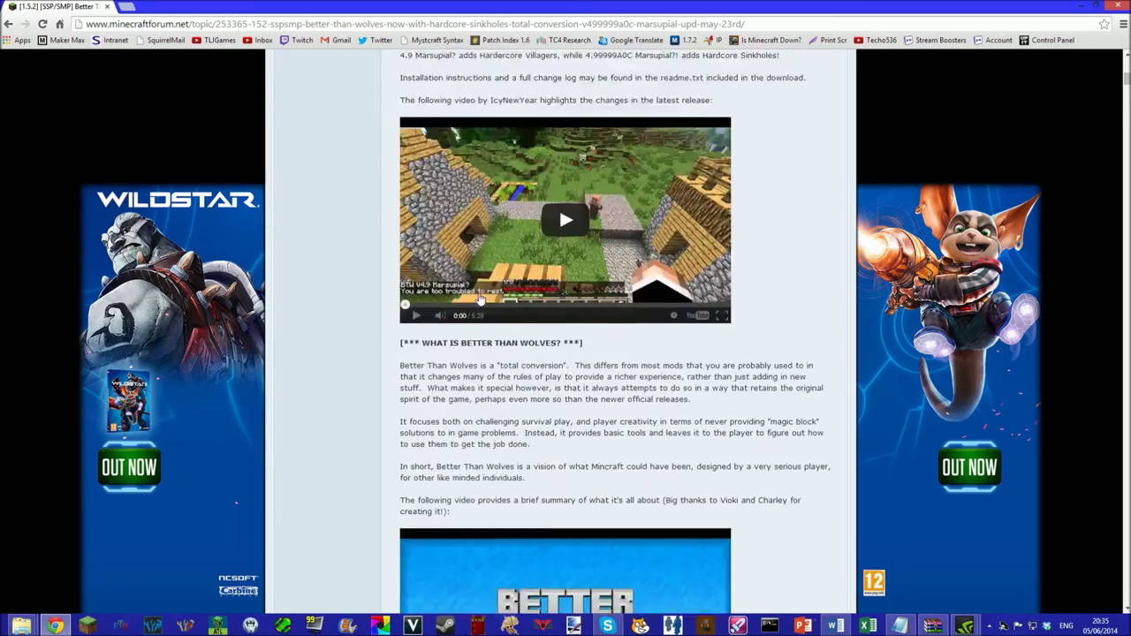
{"action": "scroll", "coordinate": [480, 299], "scroll_direction": "down", "scroll_amount": 15}
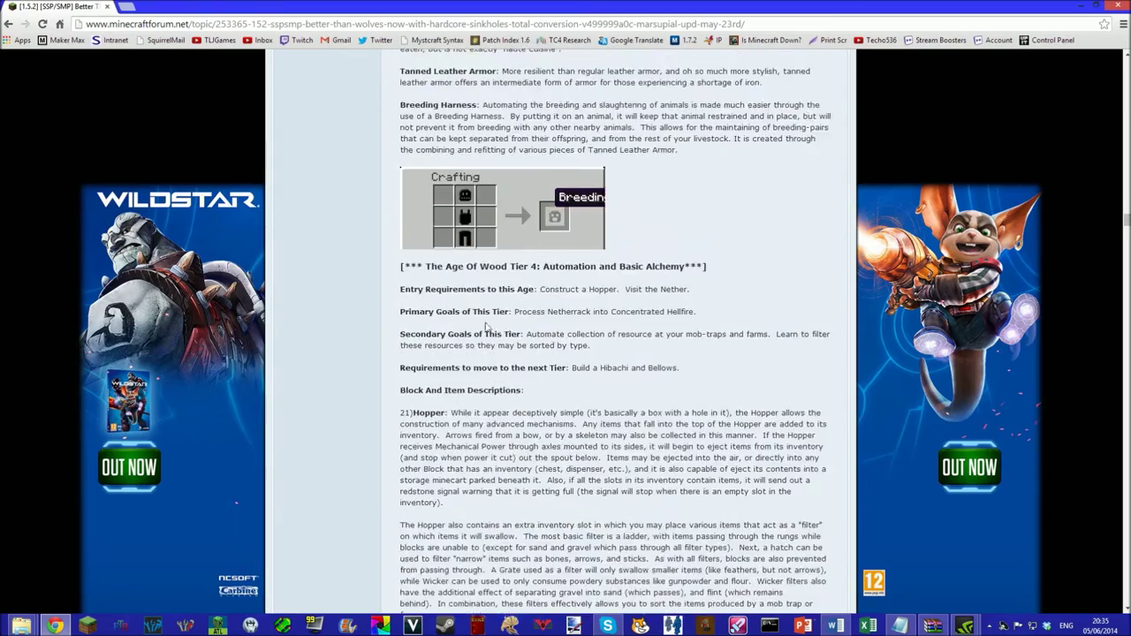
{"action": "scroll", "coordinate": [485, 326], "scroll_direction": "up", "scroll_amount": 10}
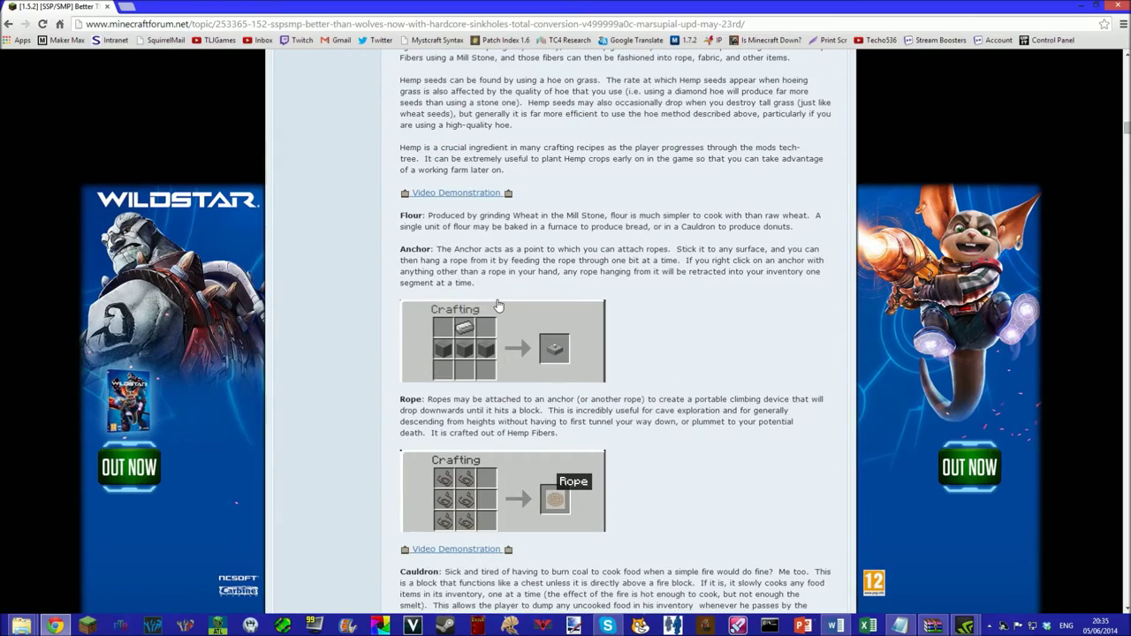
{"action": "scroll", "coordinate": [497, 305], "scroll_direction": "up", "scroll_amount": 20}
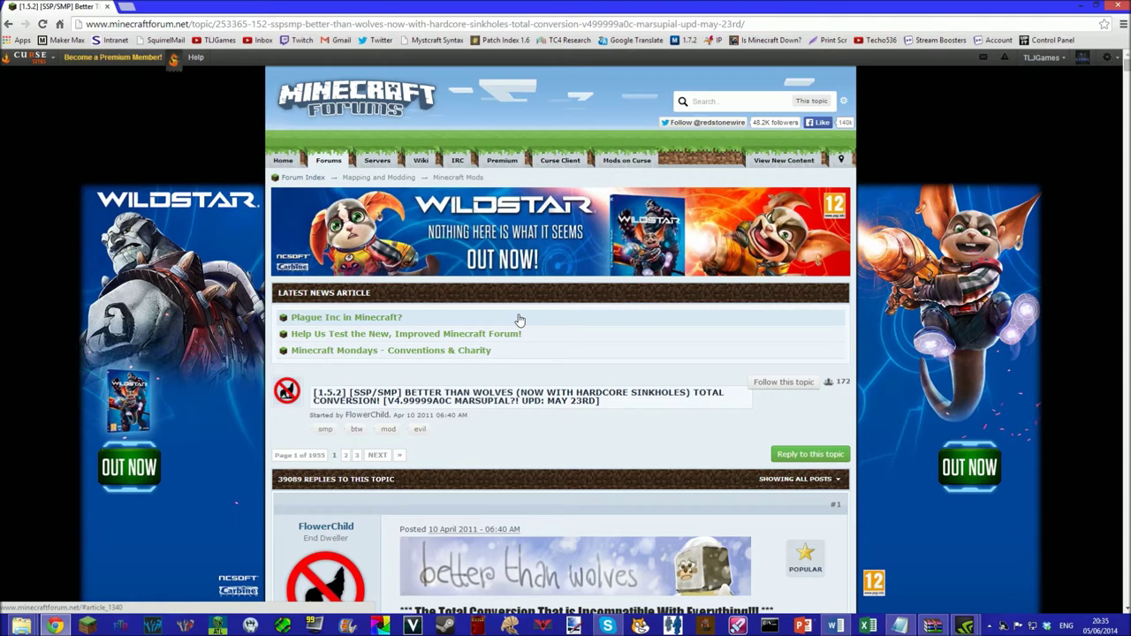
{"action": "scroll", "coordinate": [591, 348], "scroll_direction": "down", "scroll_amount": 2}
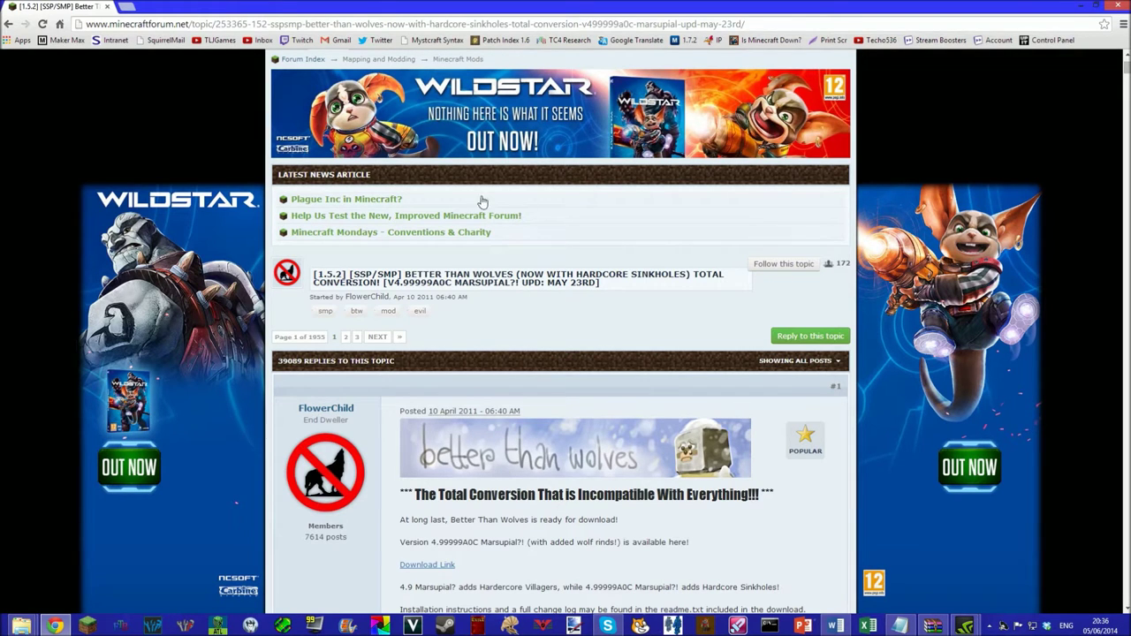
{"action": "left_click", "coordinate": [55, 625]}
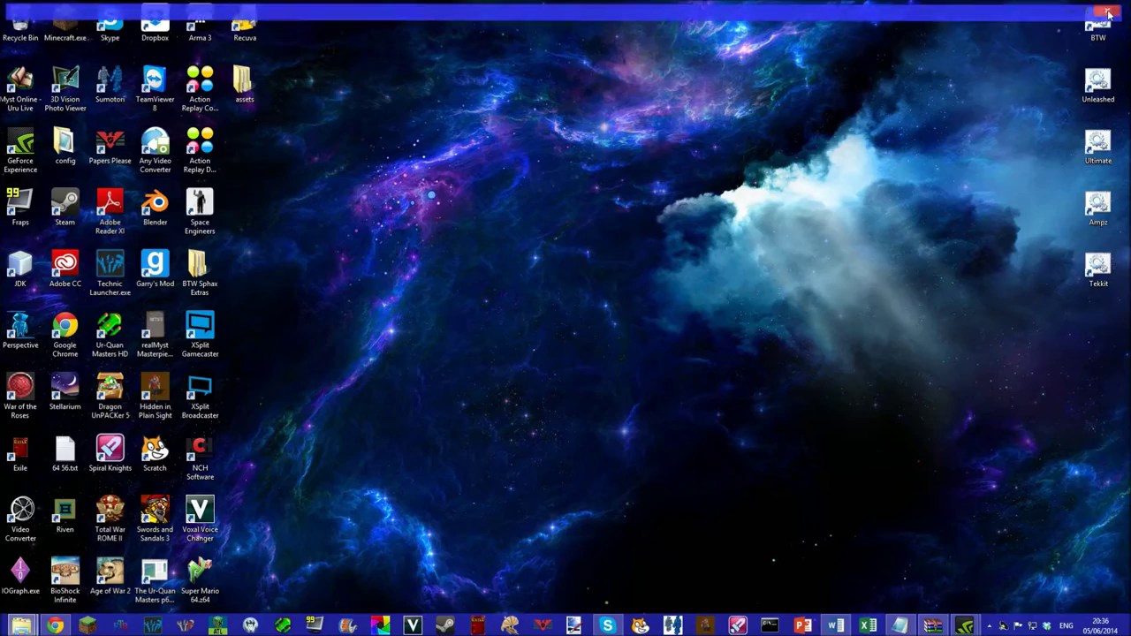
Switch to File Explorer and open the BTWMod4-99999A0CbMarsupial.zip archive from the versions folder in WinRAR.
{"action": "left_click", "coordinate": [21, 625]}
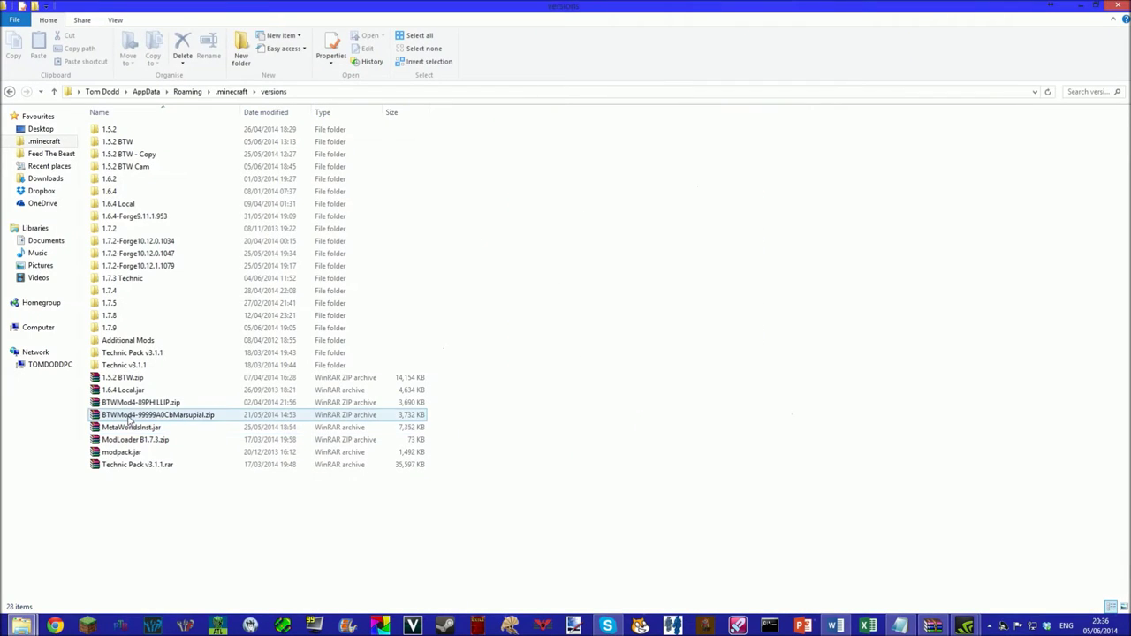
{"action": "left_click", "coordinate": [131, 415]}
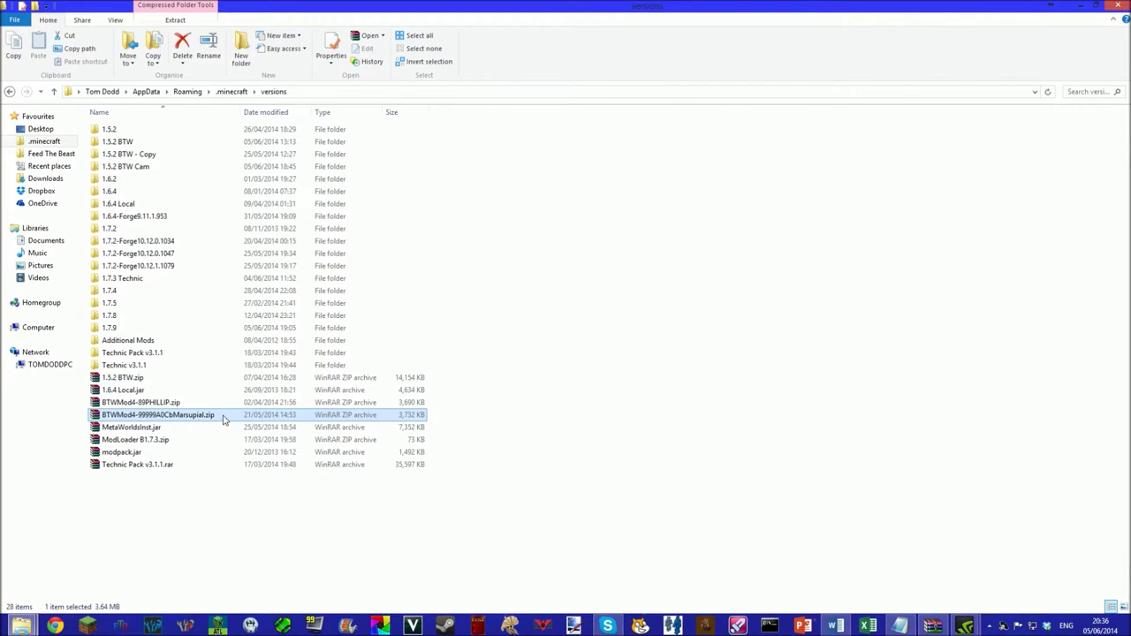
{"action": "double_click", "coordinate": [222, 417]}
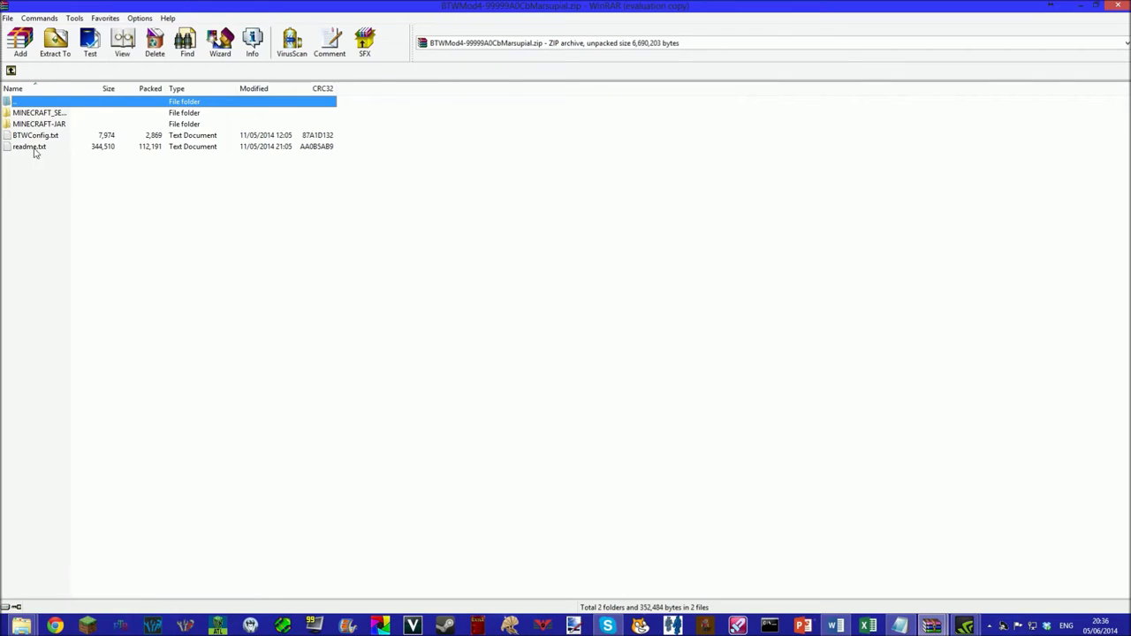
Inspect the mod archive's folders, BTWConfig.txt and readme.txt, opening the readme for viewing, and close the archive.
{"action": "left_click", "coordinate": [627, 314]}
{"action": "left_click", "coordinate": [49, 113]}
{"action": "left_click", "coordinate": [62, 125]}
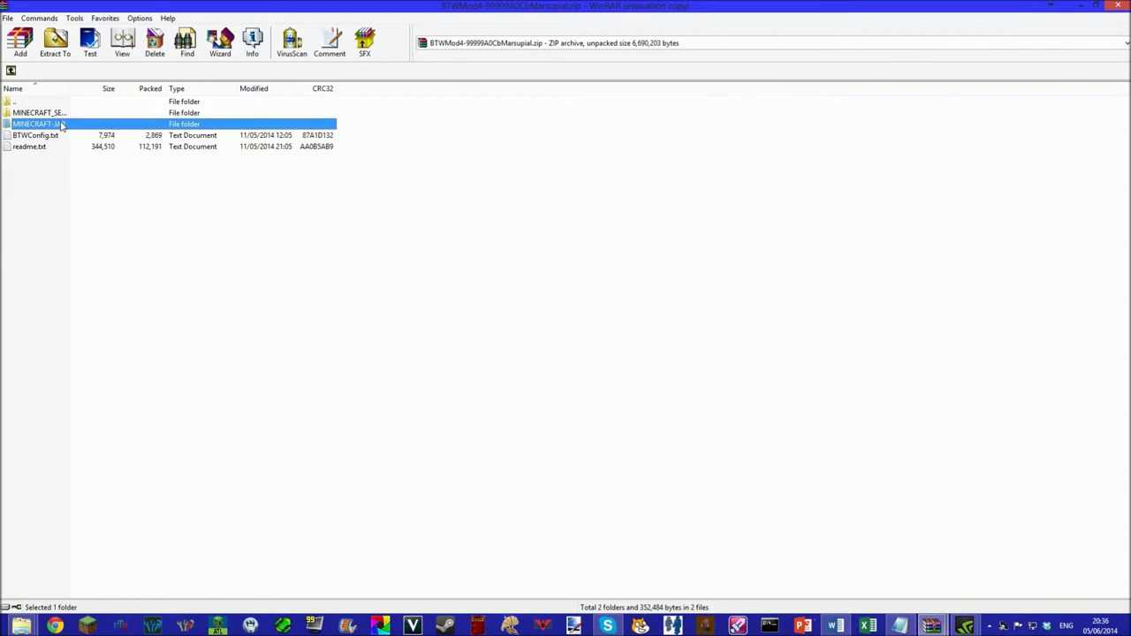
{"action": "left_click", "coordinate": [48, 138]}
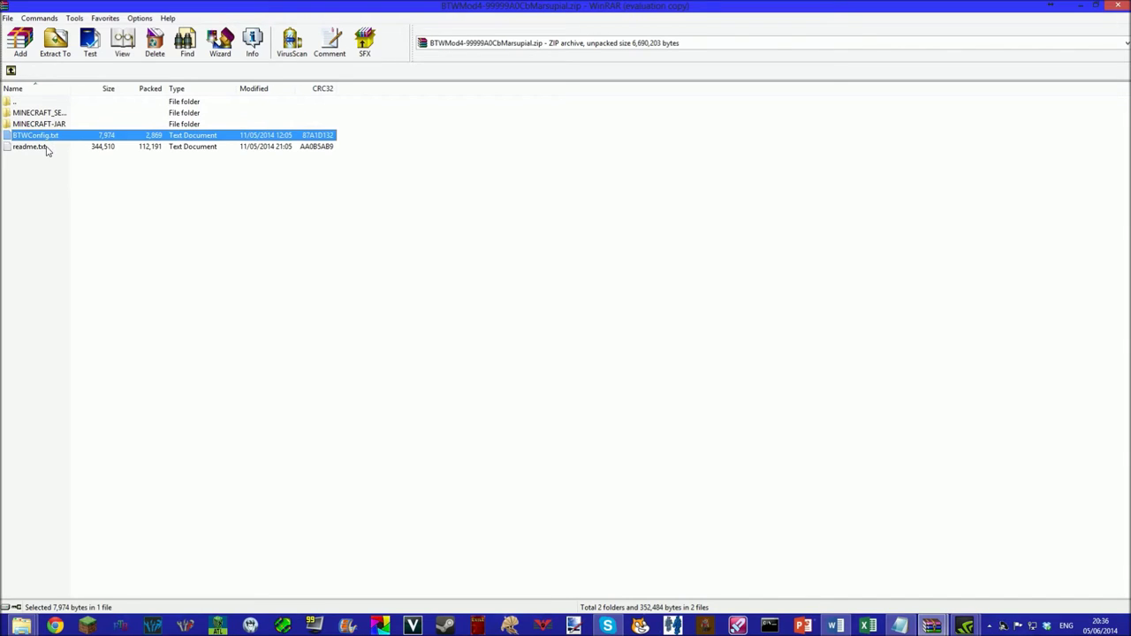
{"action": "left_click", "coordinate": [51, 148]}
{"action": "double_click", "coordinate": [120, 150]}
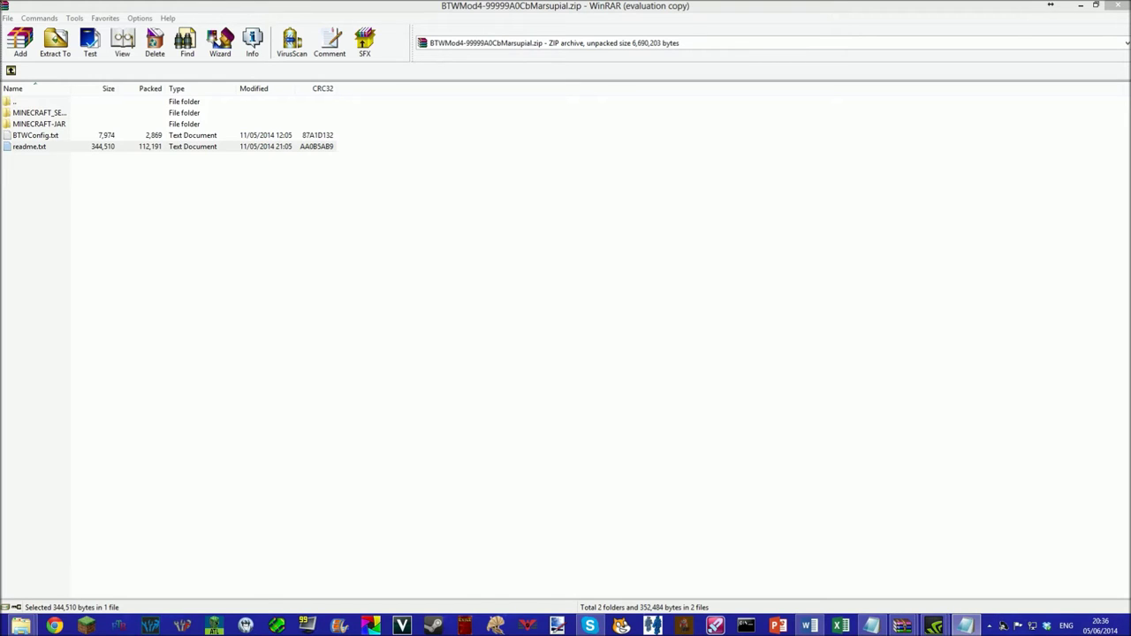
{"action": "left_click", "coordinate": [263, 315]}
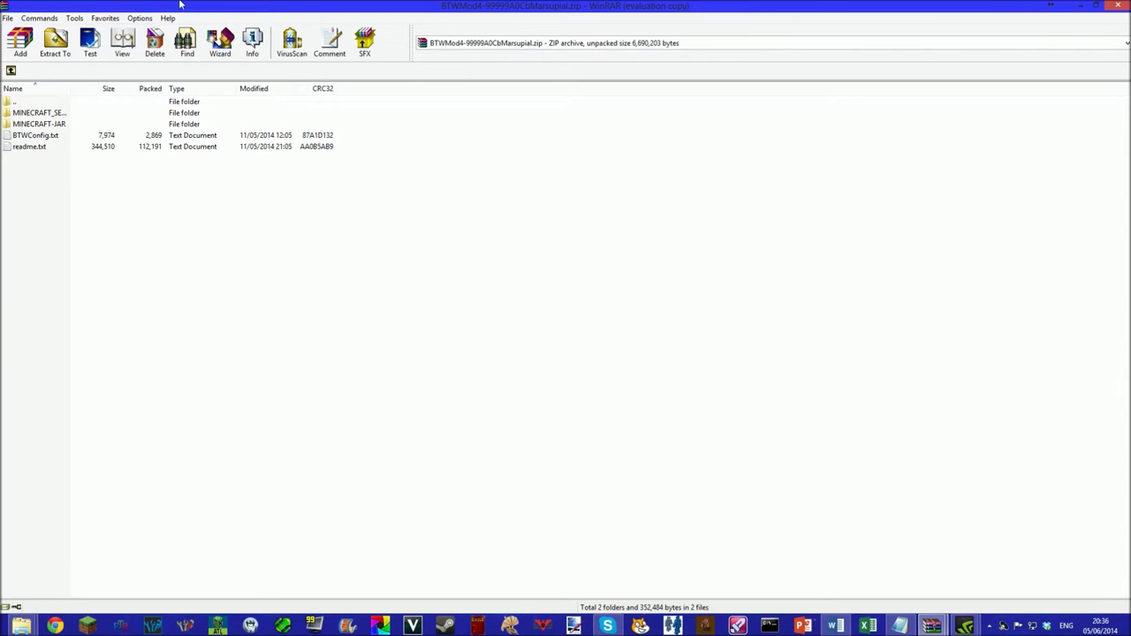
{"action": "key", "text": "Escape"}
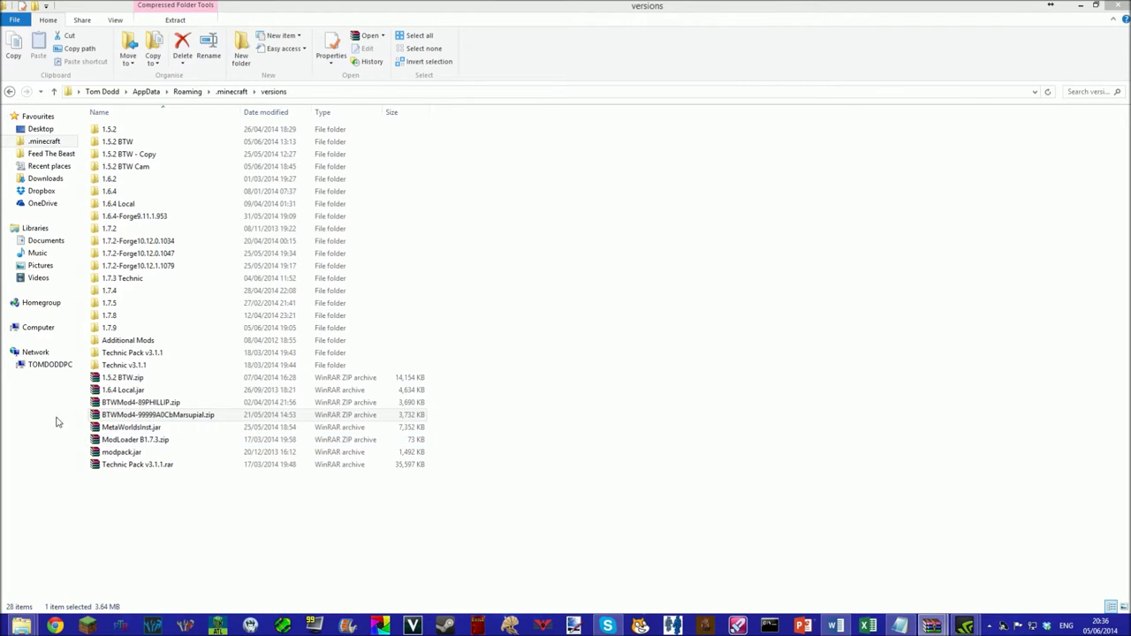
Reopen the mod archive and arrange it side by side with the versions folder, each filling half the screen.
{"action": "key", "text": "Return"}
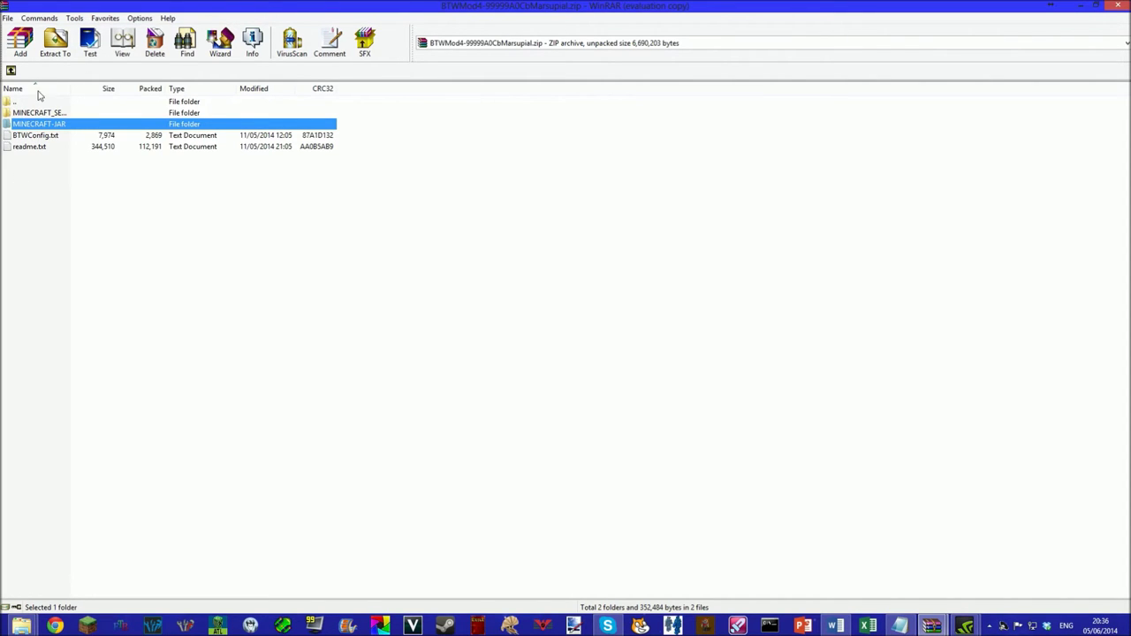
{"action": "key", "text": "super+Right"}
{"action": "key", "text": "super+Right"}
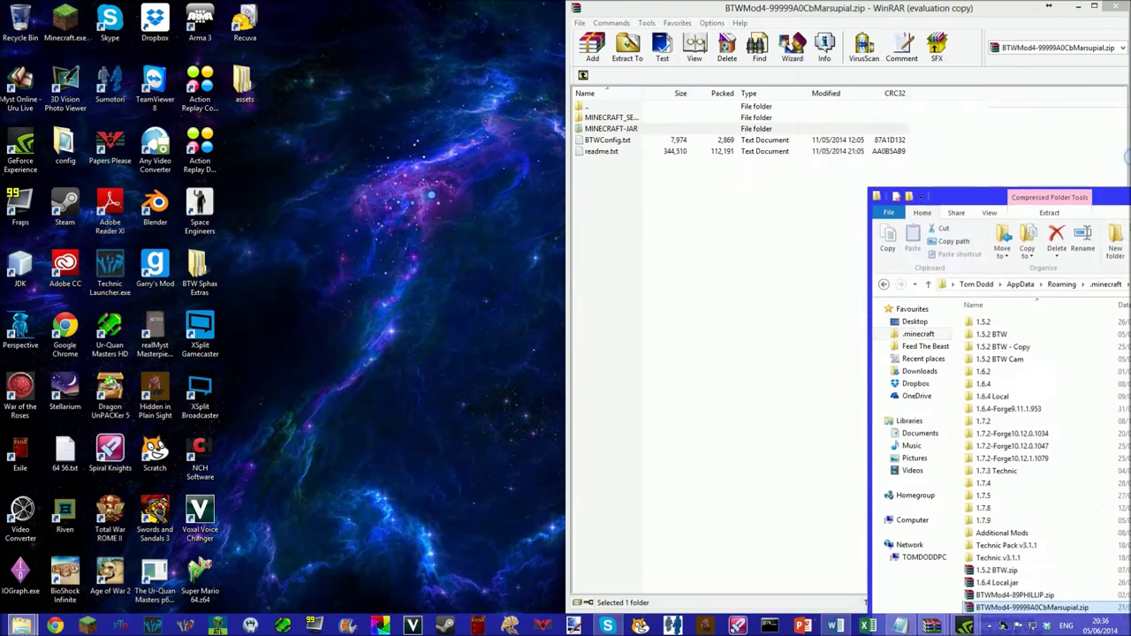
{"action": "key", "text": "super+Right"}
{"action": "key", "text": "super+Left"}
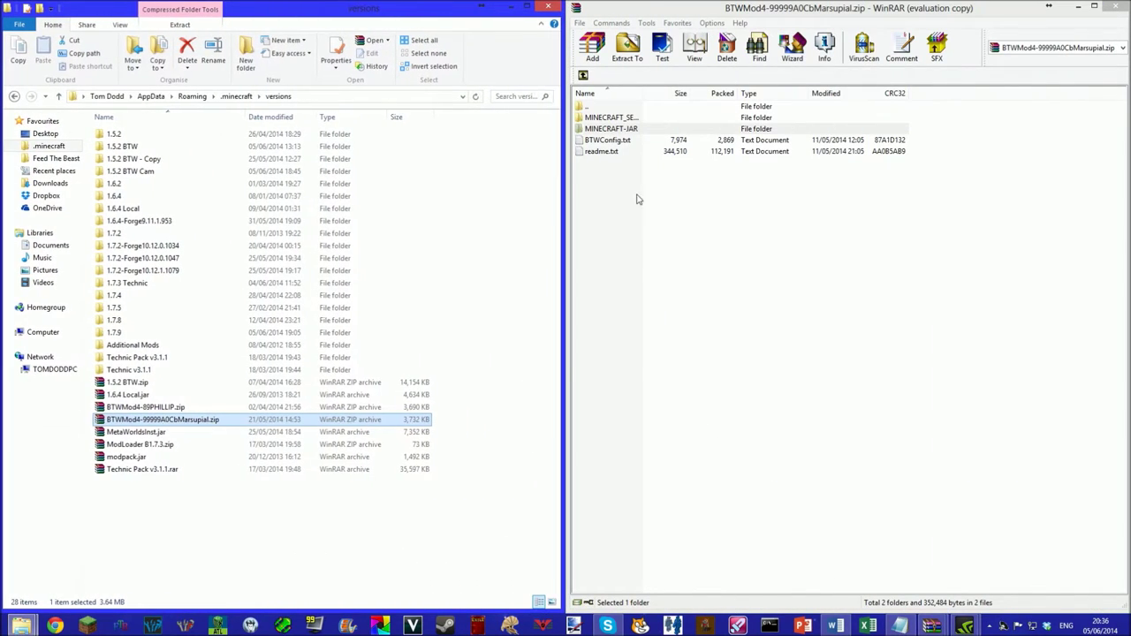
Open the Minecraft launcher and draft a new profile named btw with the custom game directory disabled.
{"action": "left_click", "coordinate": [111, 133]}
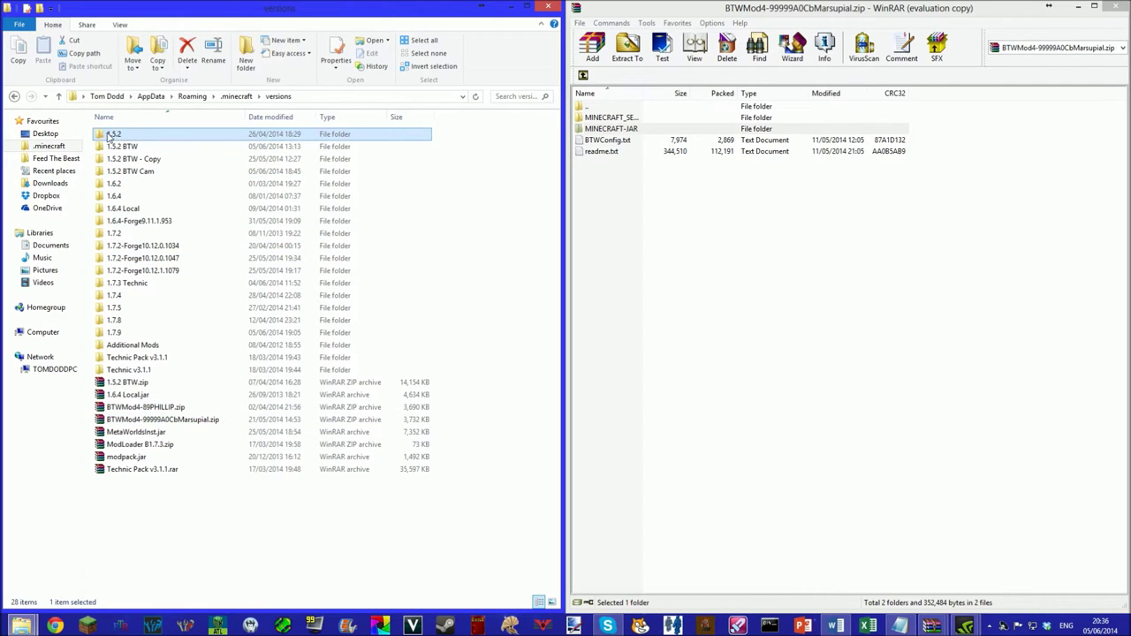
{"action": "left_click", "coordinate": [87, 625]}
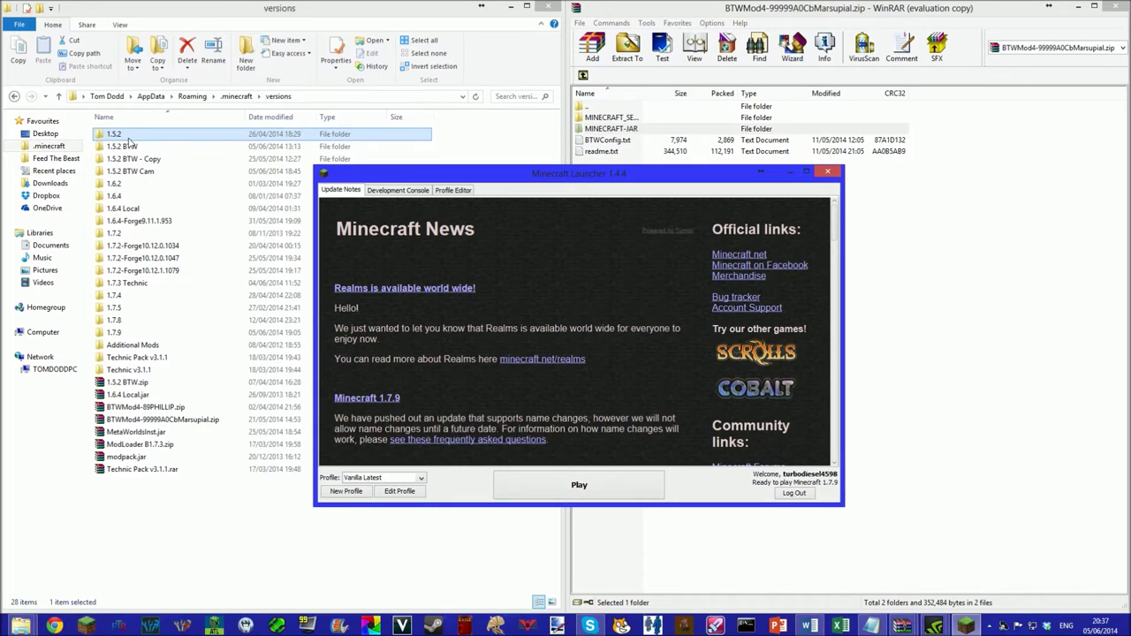
{"action": "left_click", "coordinate": [133, 148]}
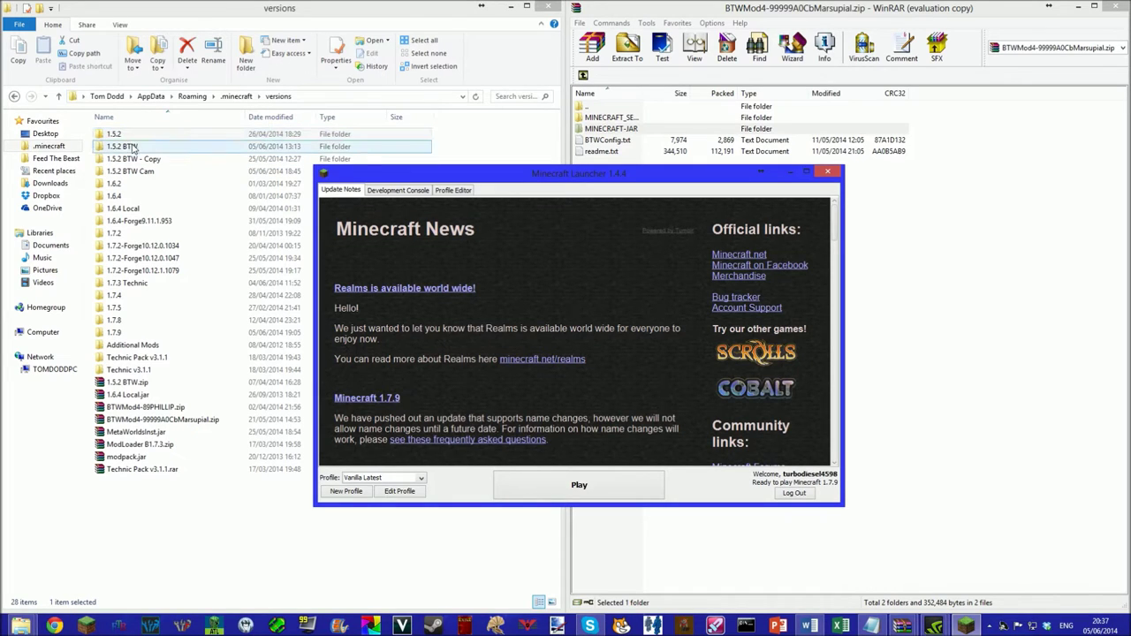
{"action": "left_click", "coordinate": [352, 493]}
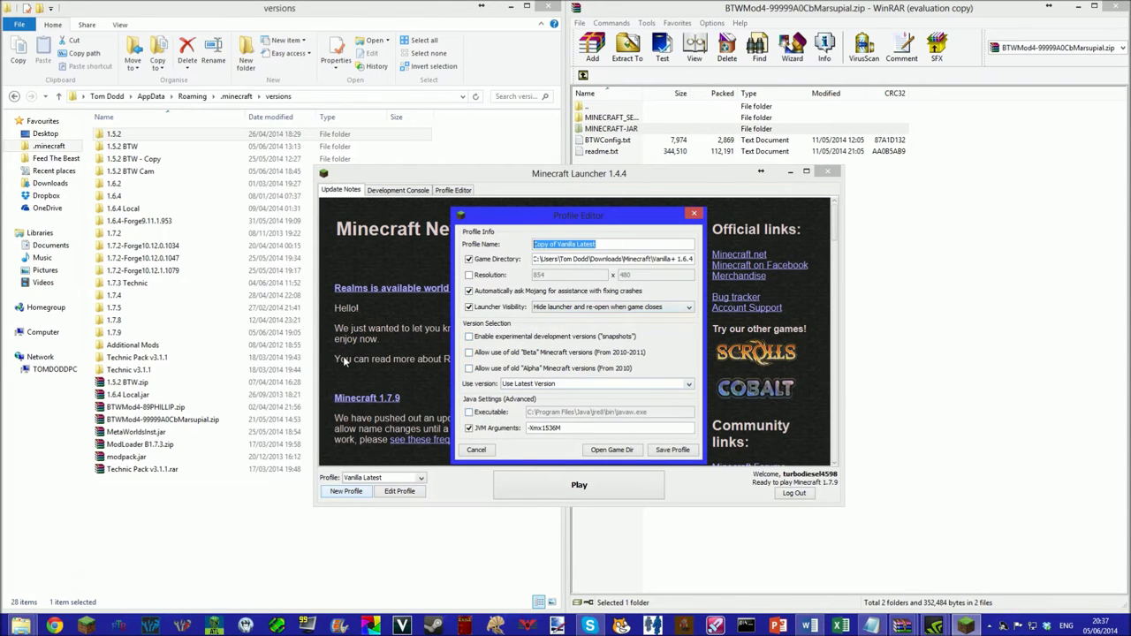
{"action": "type", "text": "btw"}
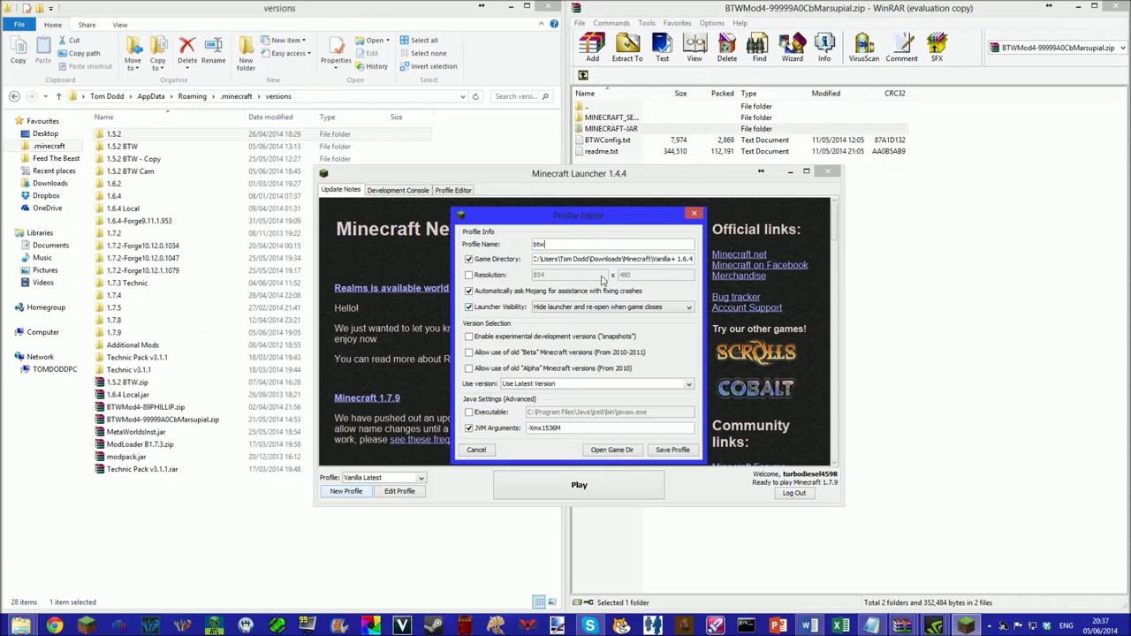
{"action": "left_click", "coordinate": [469, 260]}
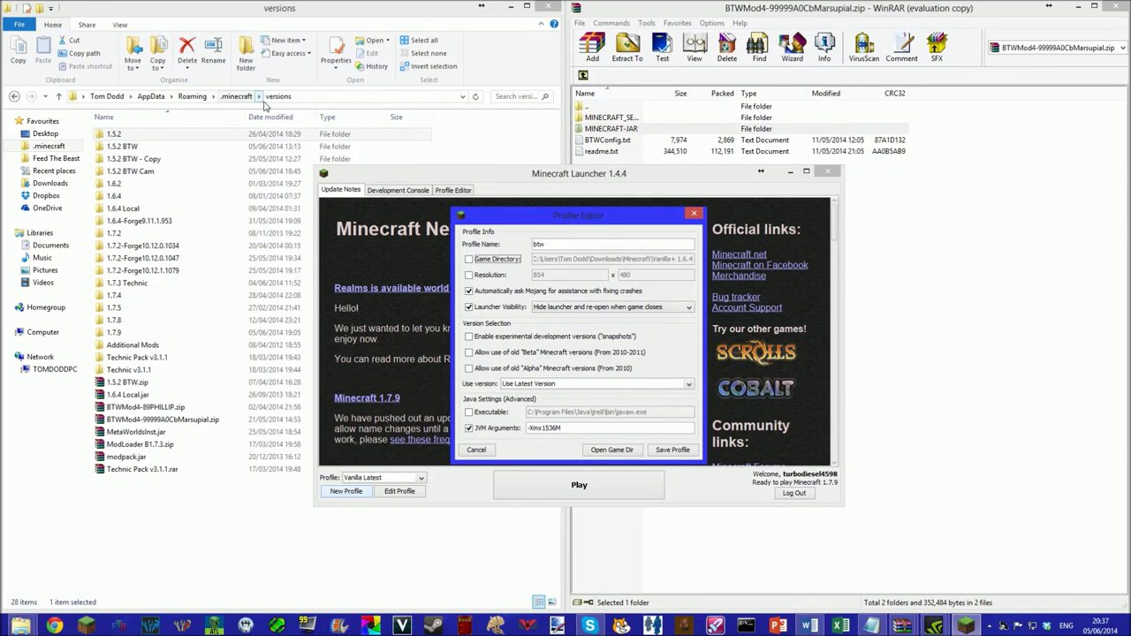
{"action": "left_click", "coordinate": [254, 307]}
Browse the draft profile's version list for release 1.5.2 and discard the profile without saving.
{"action": "left_click", "coordinate": [527, 384]}
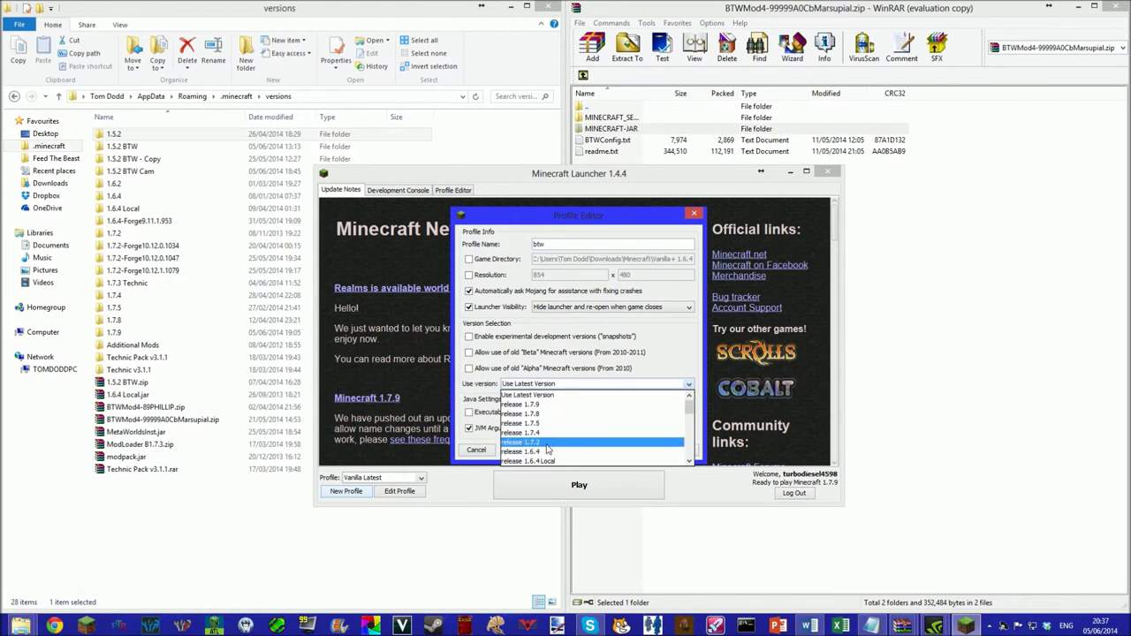
{"action": "left_click", "coordinate": [583, 425]}
{"action": "left_click", "coordinate": [552, 383]}
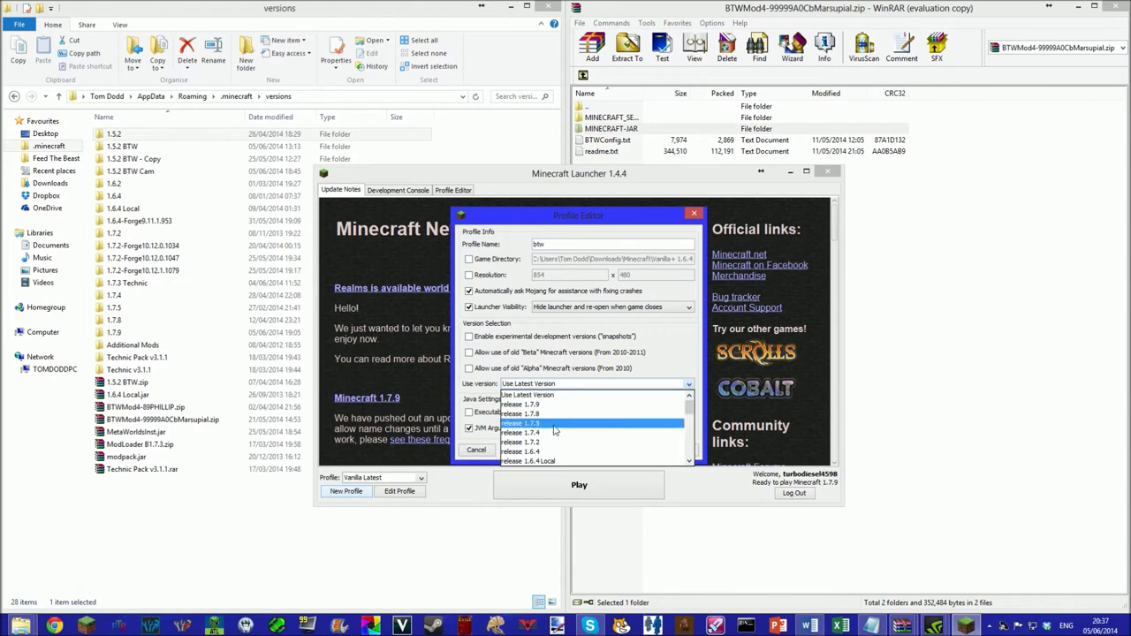
{"action": "scroll", "coordinate": [619, 424], "scroll_direction": "down", "scroll_amount": 4}
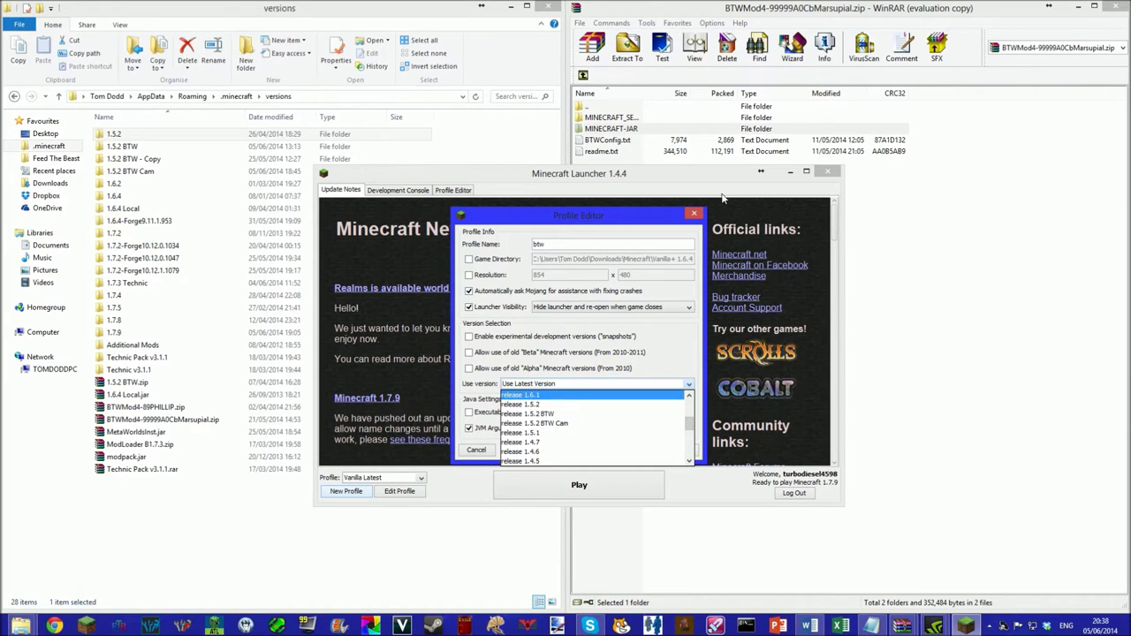
{"action": "left_click", "coordinate": [694, 216]}
{"action": "left_click", "coordinate": [693, 215]}
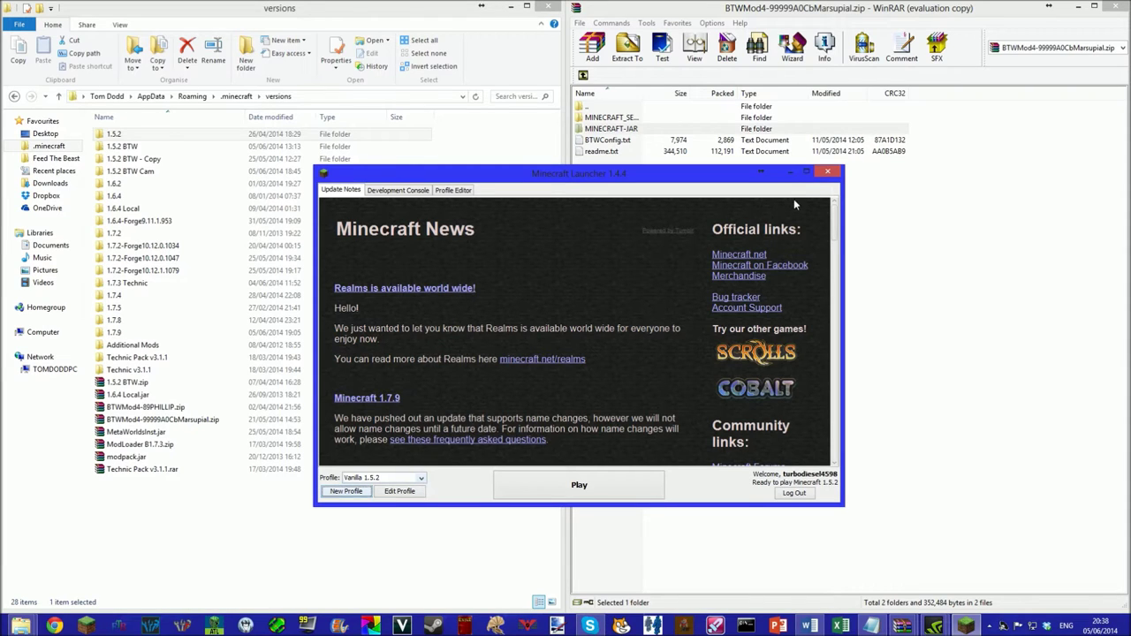
Close the Minecraft launcher and open the 1.5.2 folder inside the versions folder.
{"action": "left_click", "coordinate": [828, 173]}
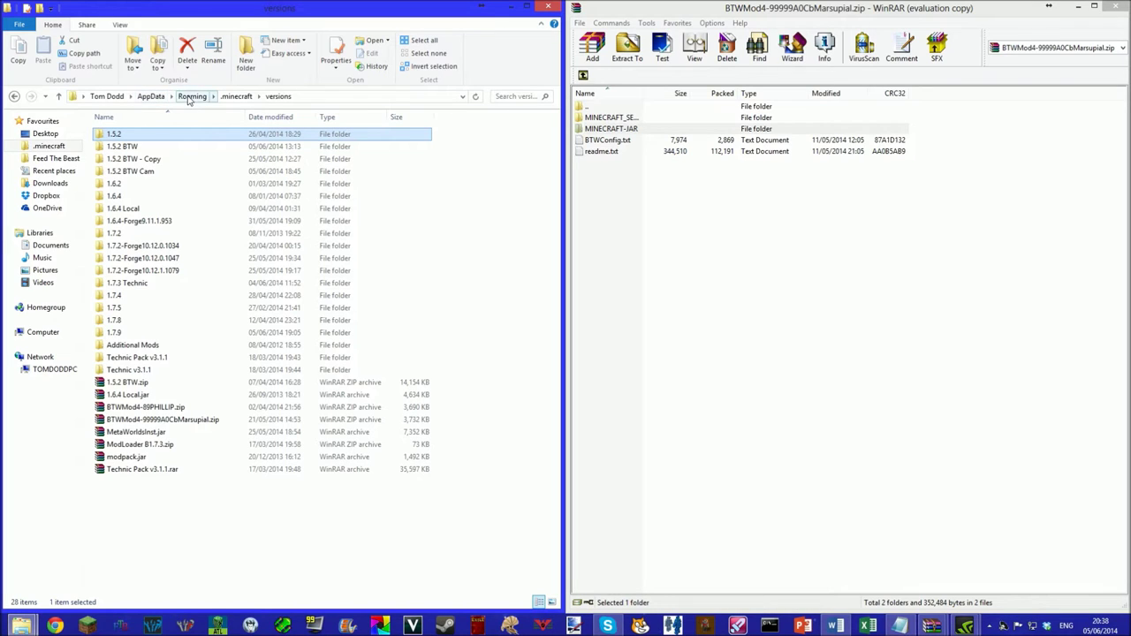
{"action": "double_click", "coordinate": [123, 135]}
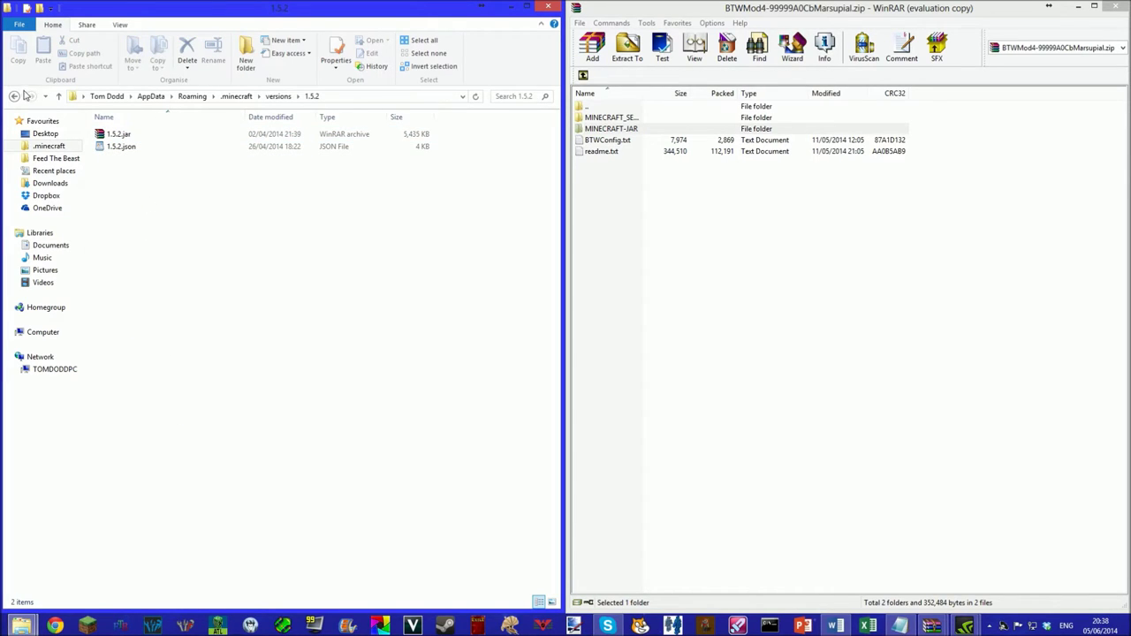
Return to the versions folder and make a duplicate of the 1.5.2 folder in it.
{"action": "left_click", "coordinate": [14, 97]}
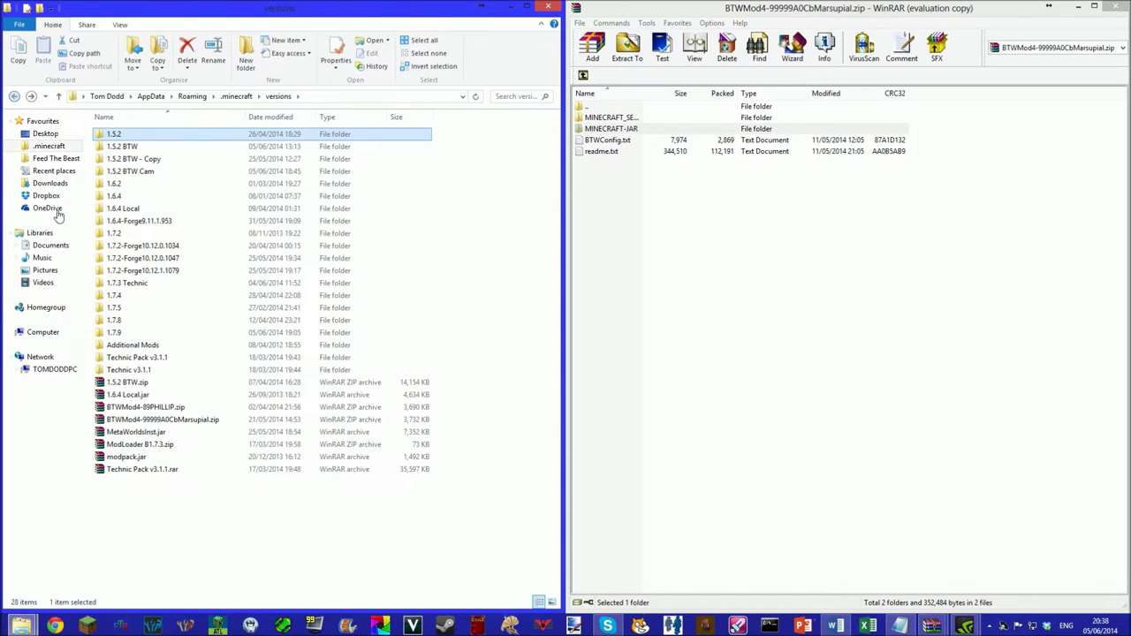
{"action": "right_click", "coordinate": [114, 137]}
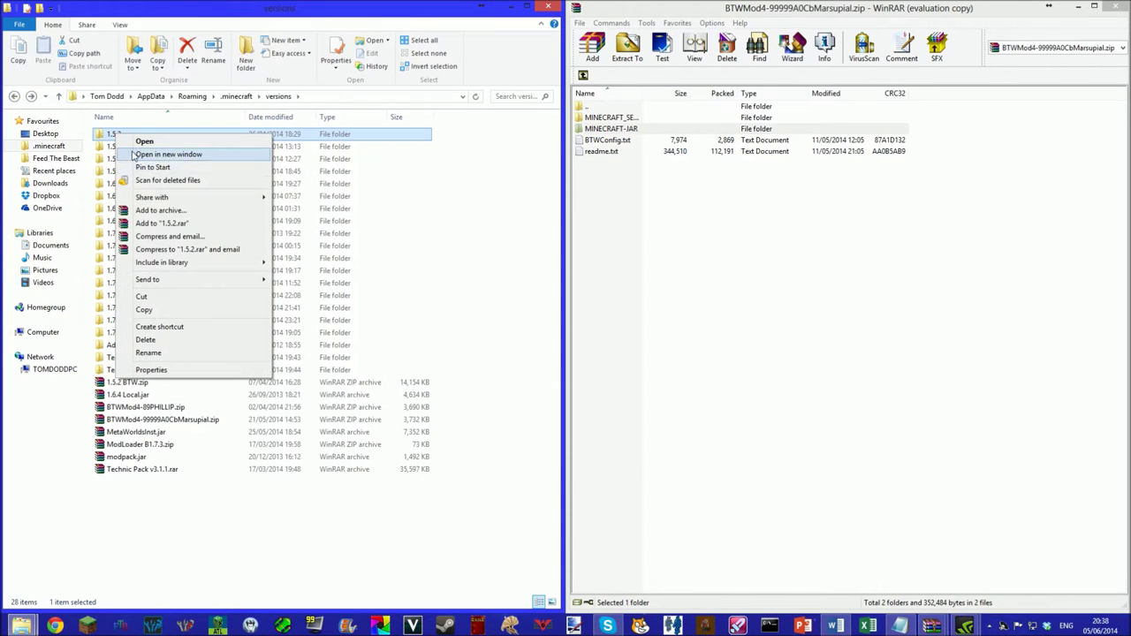
{"action": "left_click", "coordinate": [139, 298]}
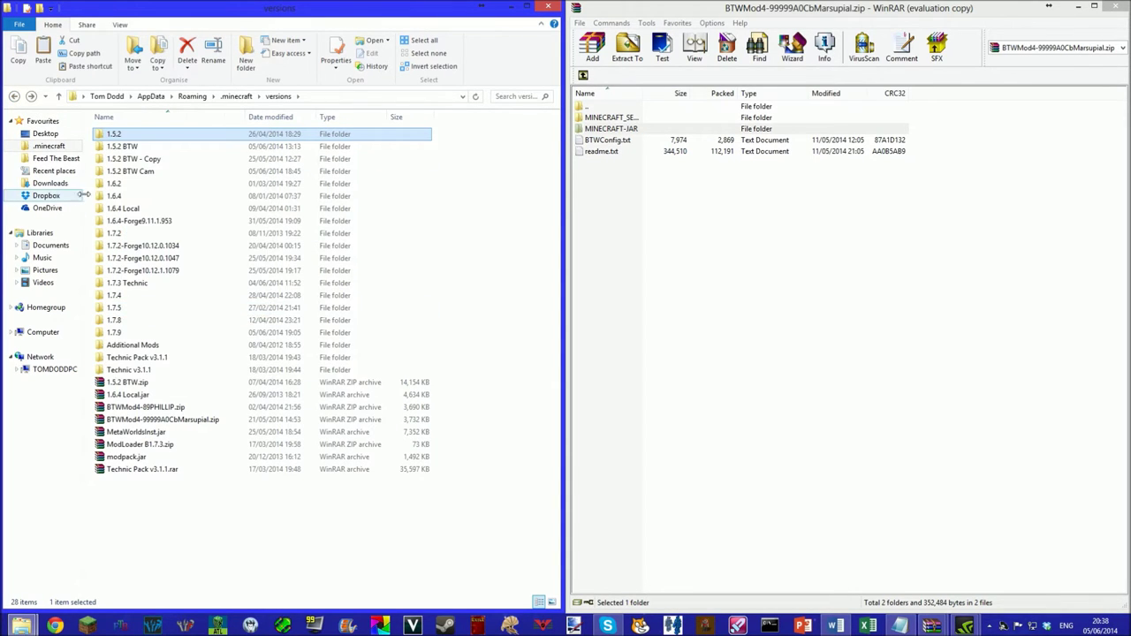
{"action": "right_click", "coordinate": [96, 199]}
{"action": "left_click", "coordinate": [115, 280]}
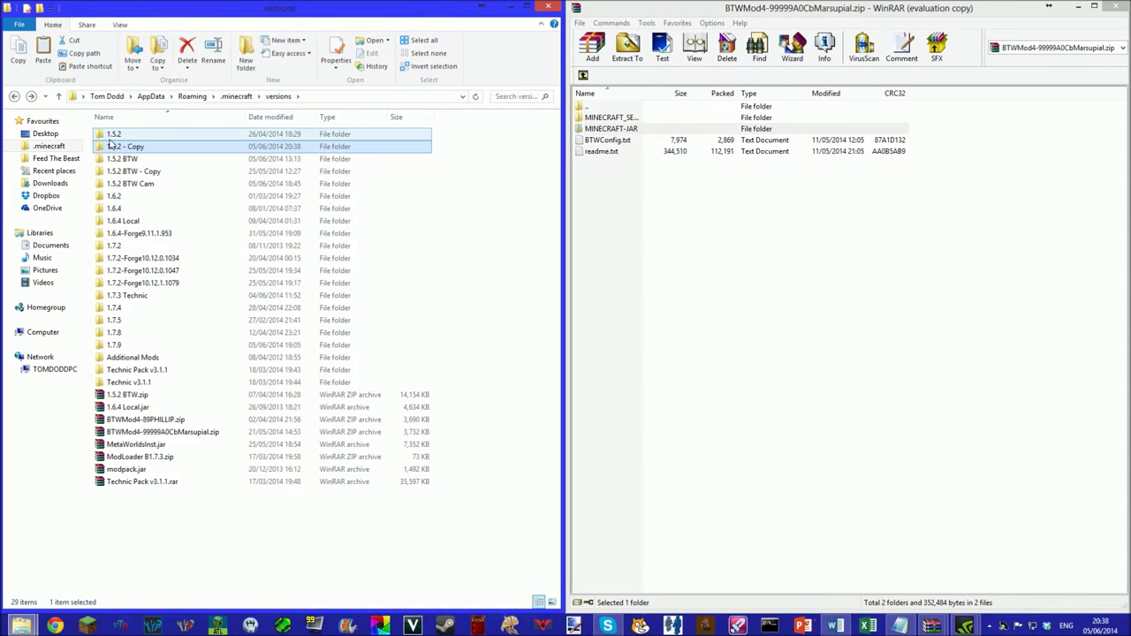
Rename the duplicated 1.5.2 folder as BTW.
{"action": "key", "text": "F2"}
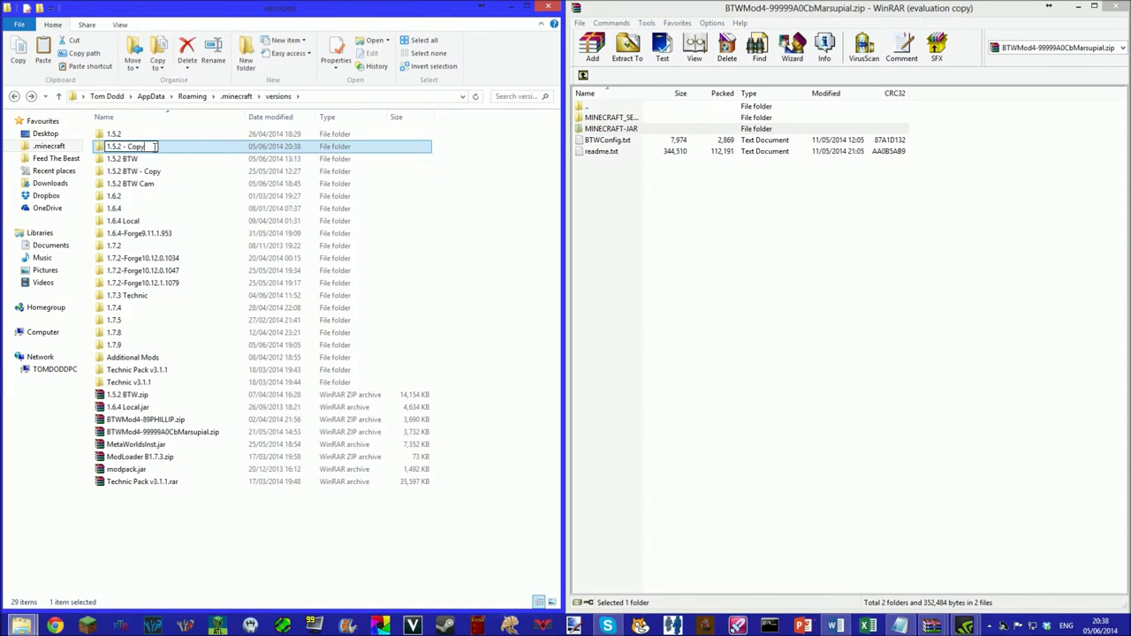
{"action": "type", "text": "Better Than Wolves"}
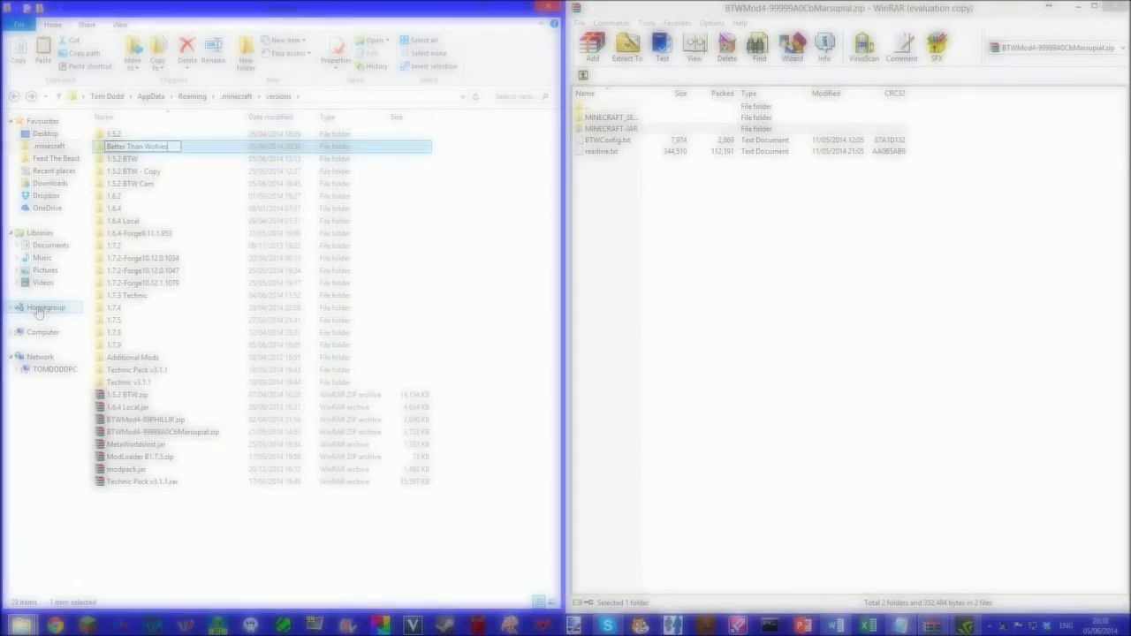
{"action": "key", "text": "BackSpace"}
{"action": "key", "text": "BackSpace"}
{"action": "key", "text": "BackSpace"}
{"action": "key", "text": "BackSpace"}
{"action": "key", "text": "BackSpace"}
{"action": "key", "text": "BackSpace"}
{"action": "key", "text": "BackSpace"}
{"action": "key", "text": "BackSpace"}
{"action": "key", "text": "BackSpace"}
{"action": "key", "text": "BackSpace"}
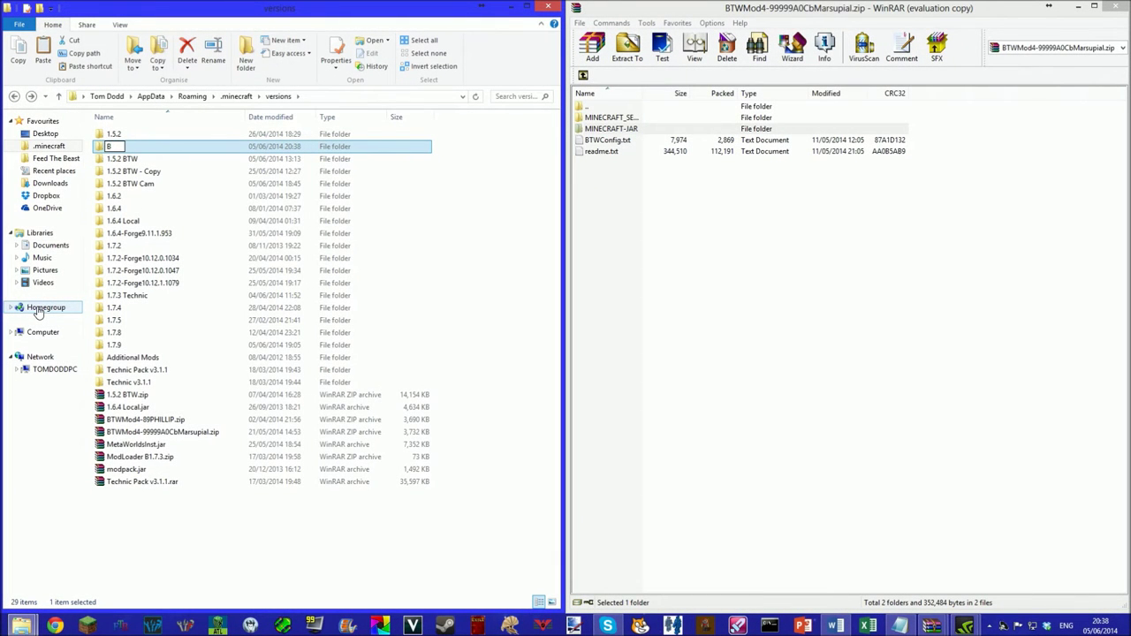
{"action": "type", "text": "TW"}
{"action": "key", "text": "Return"}
{"action": "left_click", "coordinate": [143, 247]}
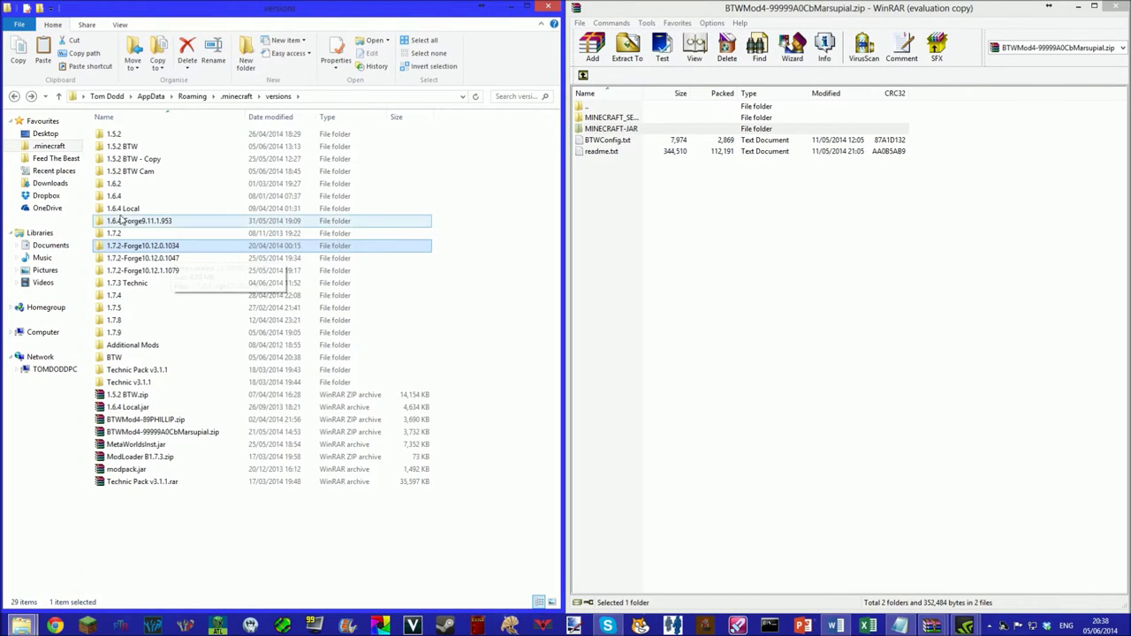
Open the BTW folder and rename its two files as BTW.jar and BTW.json.
{"action": "double_click", "coordinate": [113, 357]}
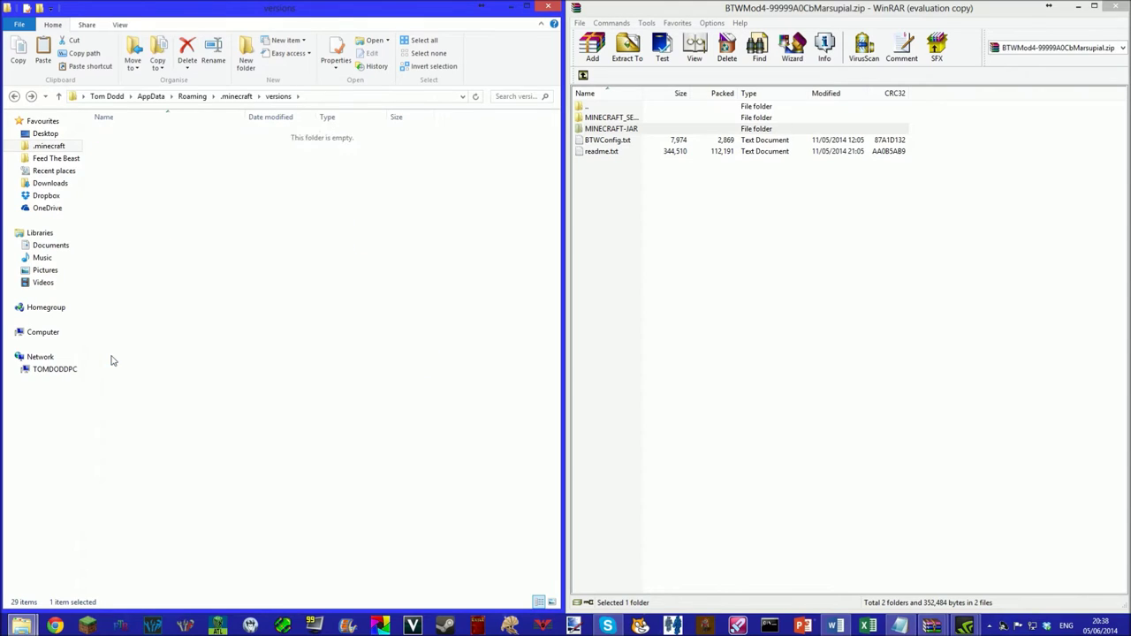
{"action": "left_click", "coordinate": [118, 134]}
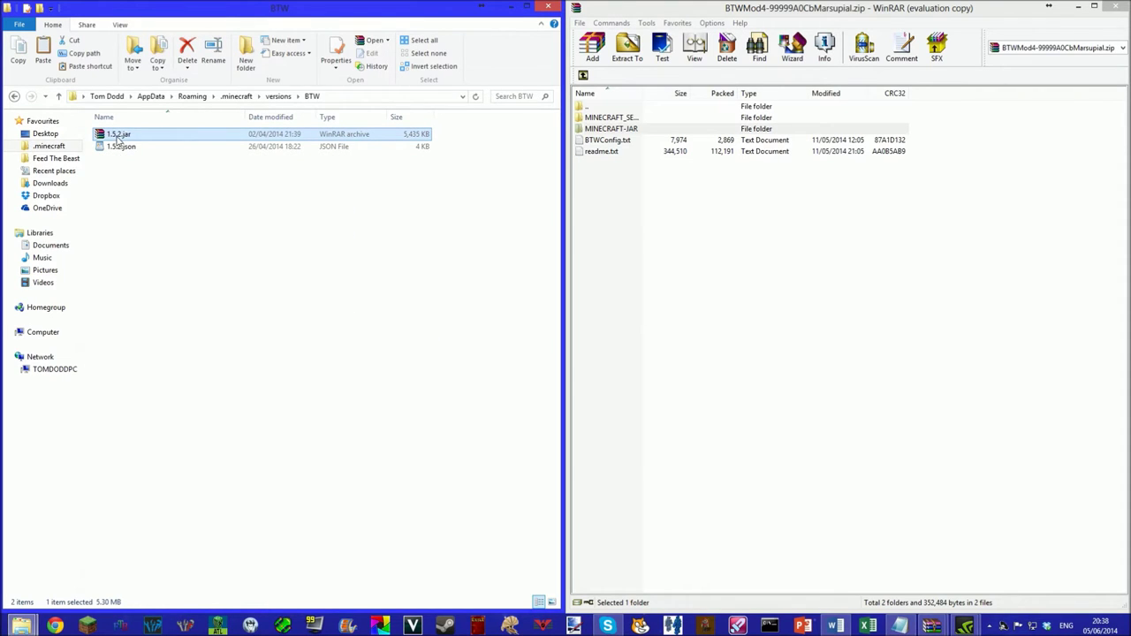
{"action": "left_click", "coordinate": [118, 135]}
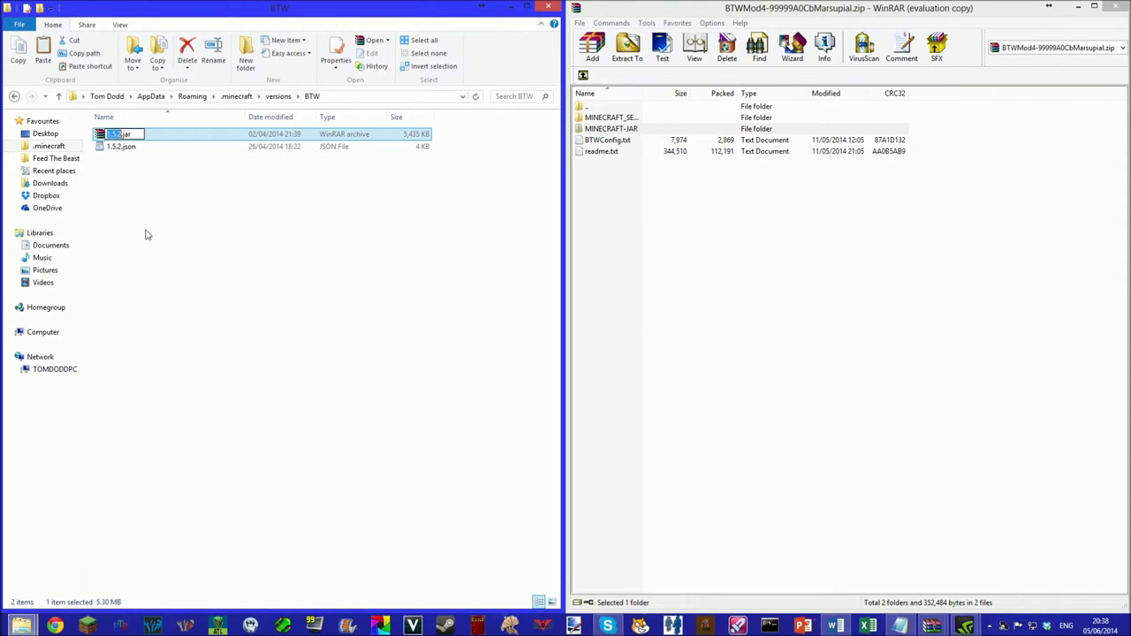
{"action": "type", "text": "BTW"}
{"action": "key", "text": "Return"}
{"action": "left_click", "coordinate": [118, 134]}
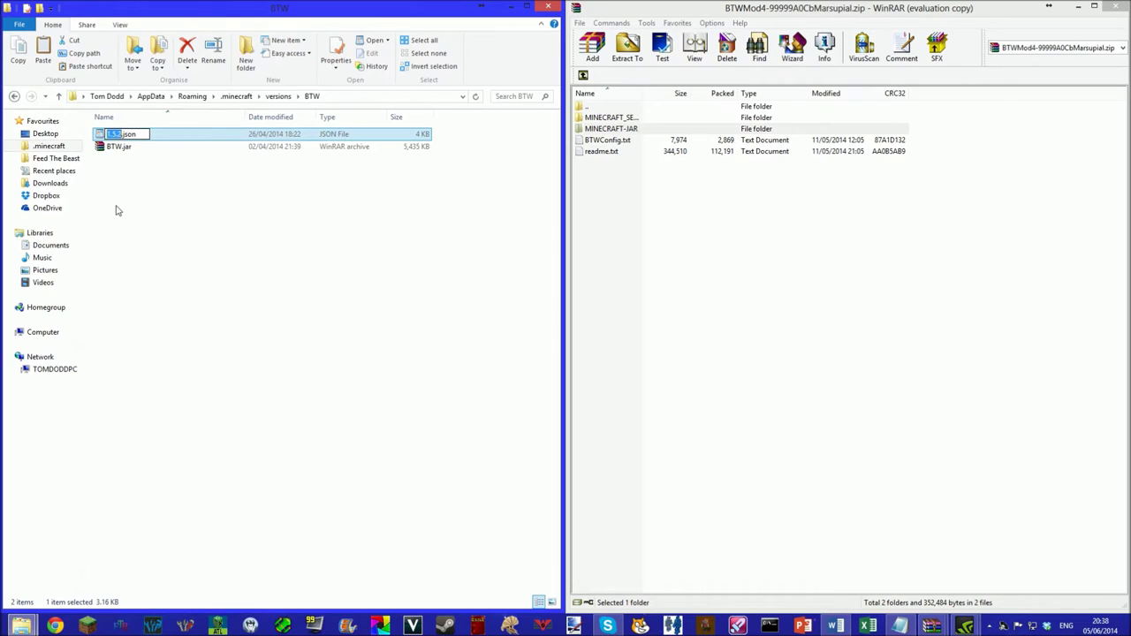
{"action": "type", "text": "BTW"}
{"action": "left_click", "coordinate": [308, 242]}
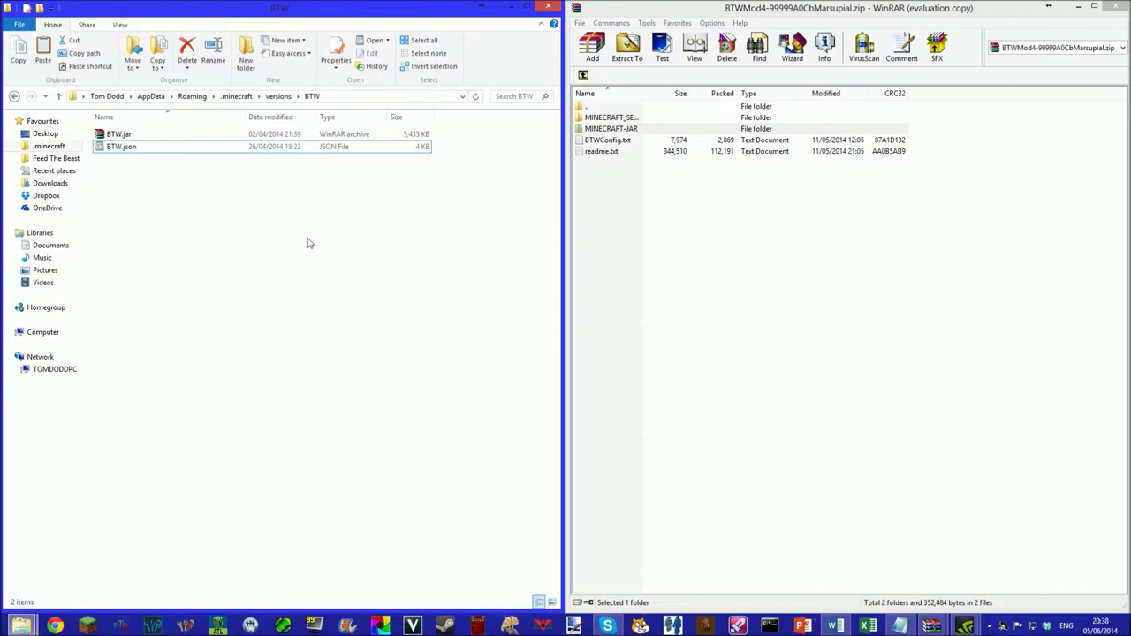
Change the id value in BTW.json to "BTW" and save the file on closing.
{"action": "left_click", "coordinate": [118, 150]}
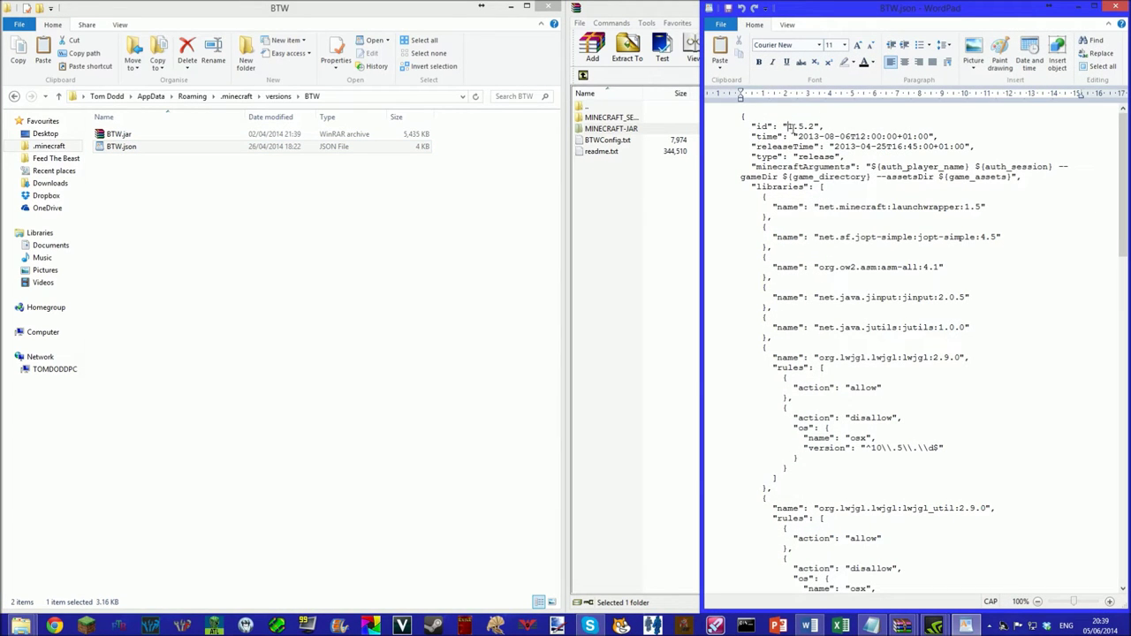
{"action": "left_click_drag", "start_coordinate": [788, 127], "coordinate": [814, 127]}
{"action": "left_click_drag", "start_coordinate": [788, 127], "coordinate": [816, 126]}
{"action": "type", "text": "BTW"}
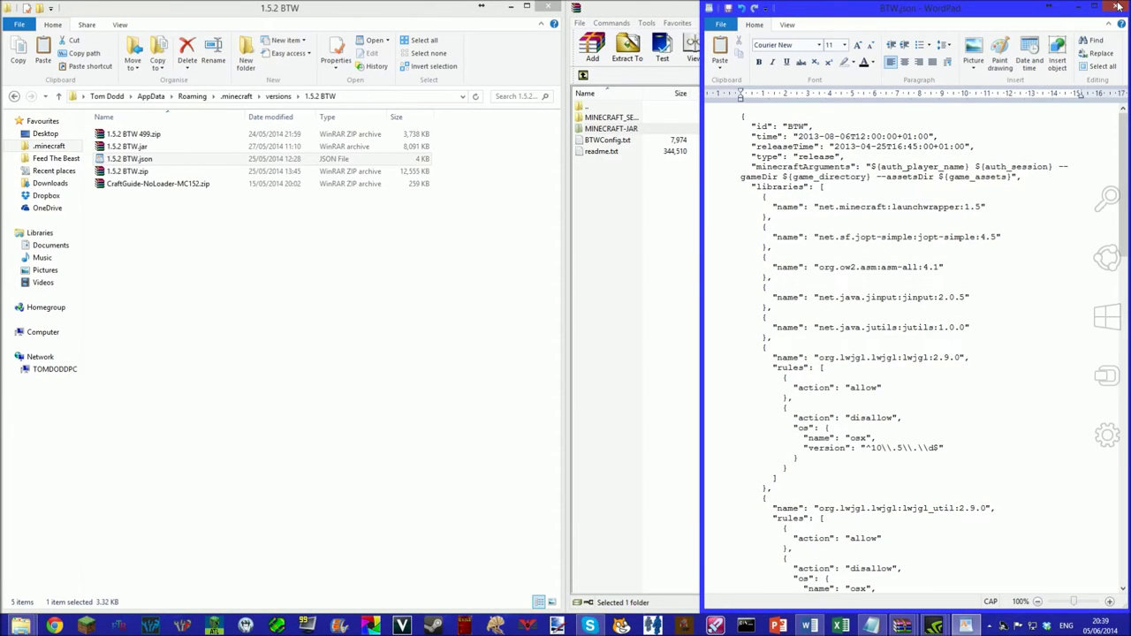
{"action": "left_click", "coordinate": [1117, 7]}
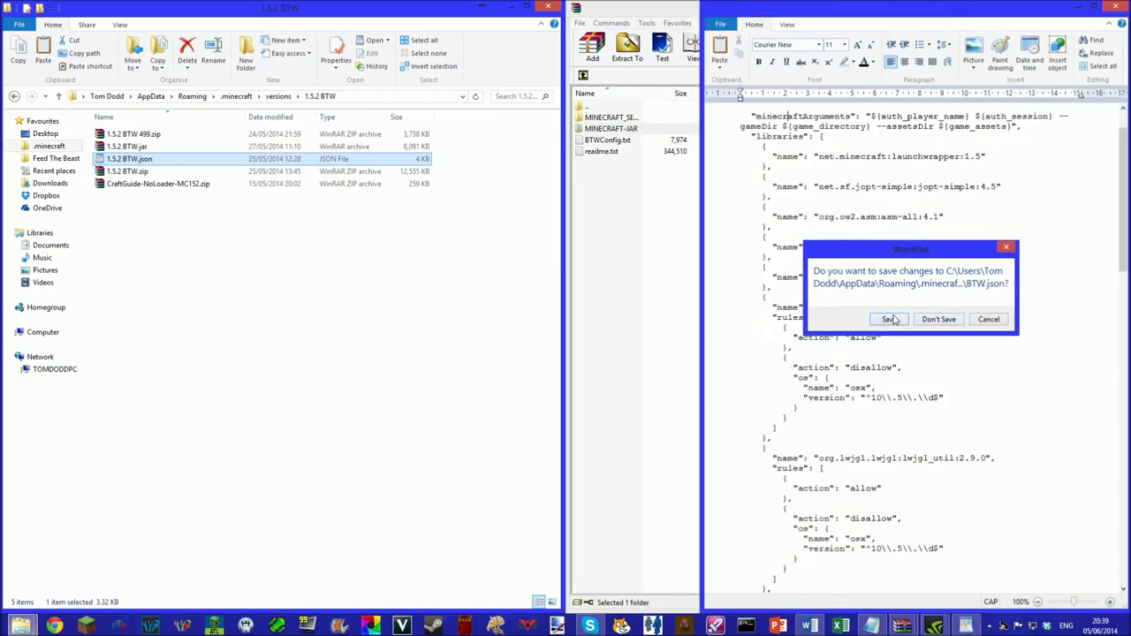
{"action": "left_click", "coordinate": [890, 319]}
Reopen BTW.json from the BTW version folder to check its saved id, and close it.
{"action": "left_click", "coordinate": [287, 98]}
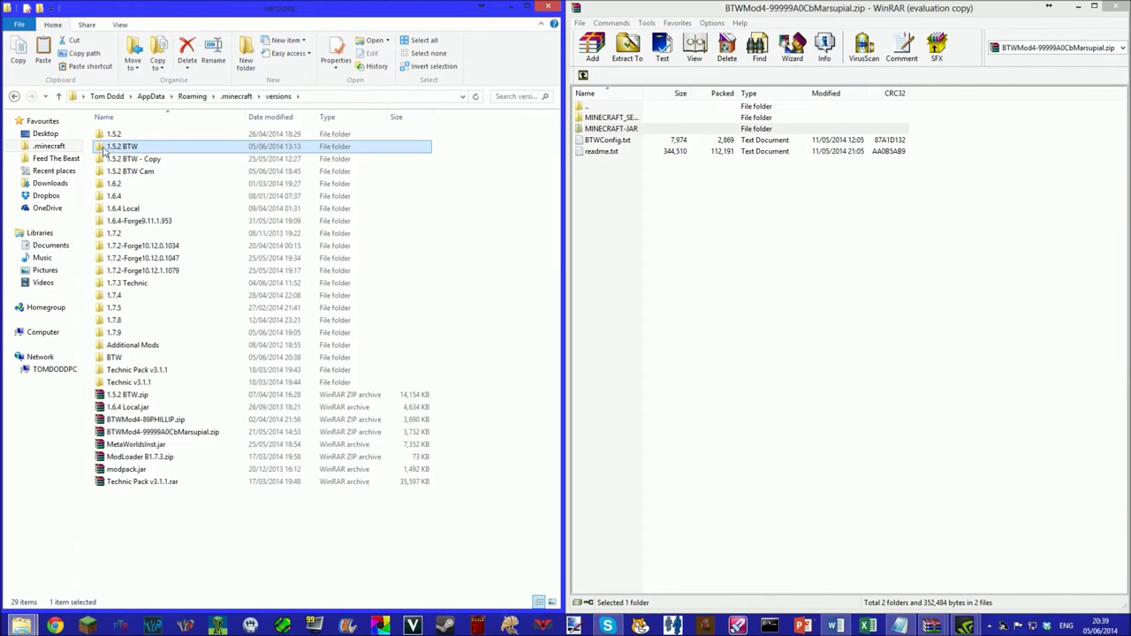
{"action": "double_click", "coordinate": [114, 356]}
{"action": "double_click", "coordinate": [121, 146]}
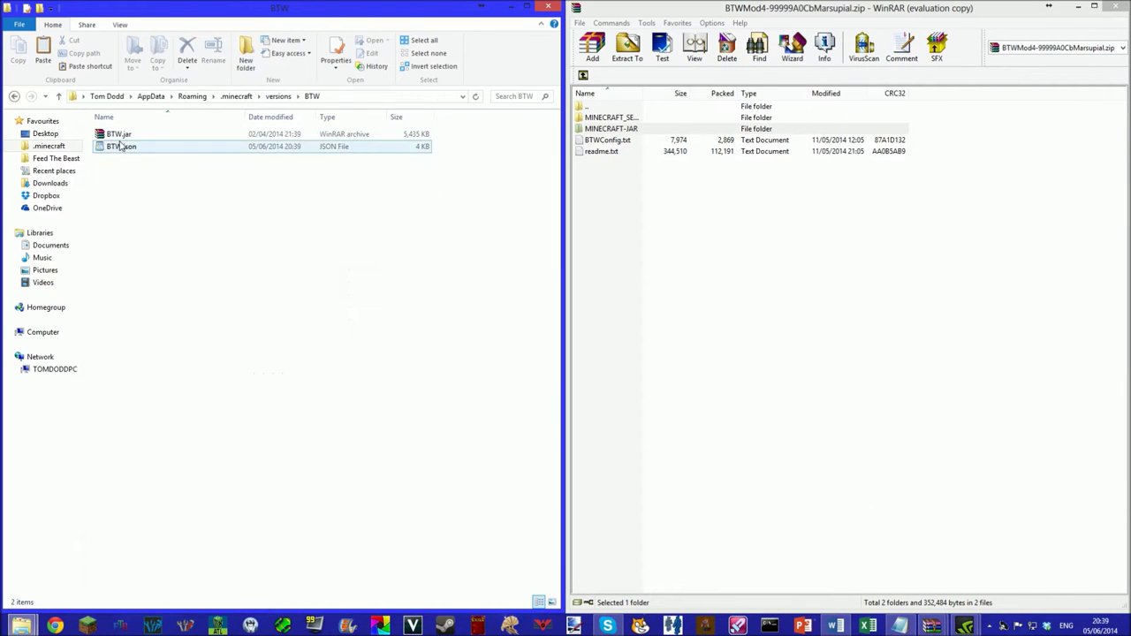
{"action": "left_click", "coordinate": [1120, 8]}
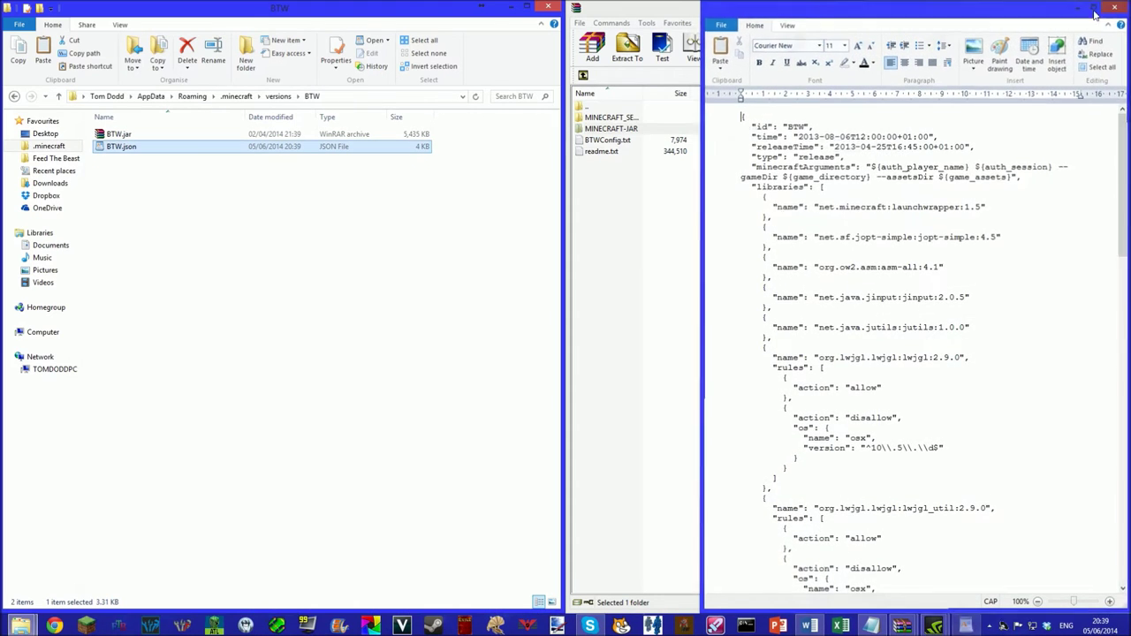
Open BTW.jar side by side with the mod archive and open the archive's MINECRAFT-JAR folder.
{"action": "left_click", "coordinate": [117, 137], "text": "ctrl"}
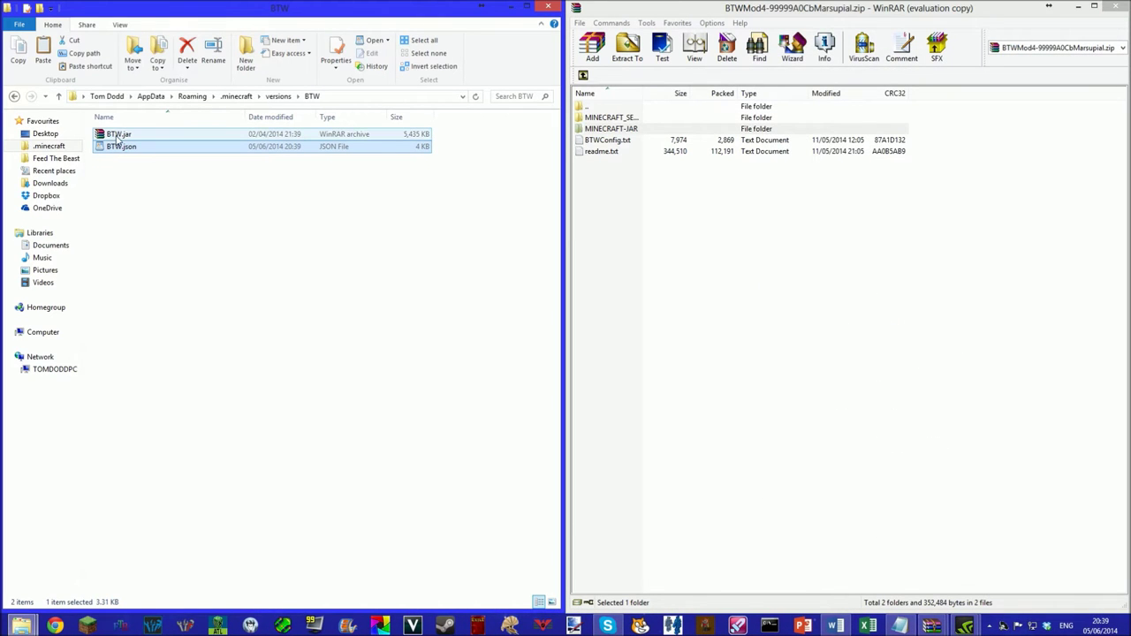
{"action": "double_click", "coordinate": [117, 137]}
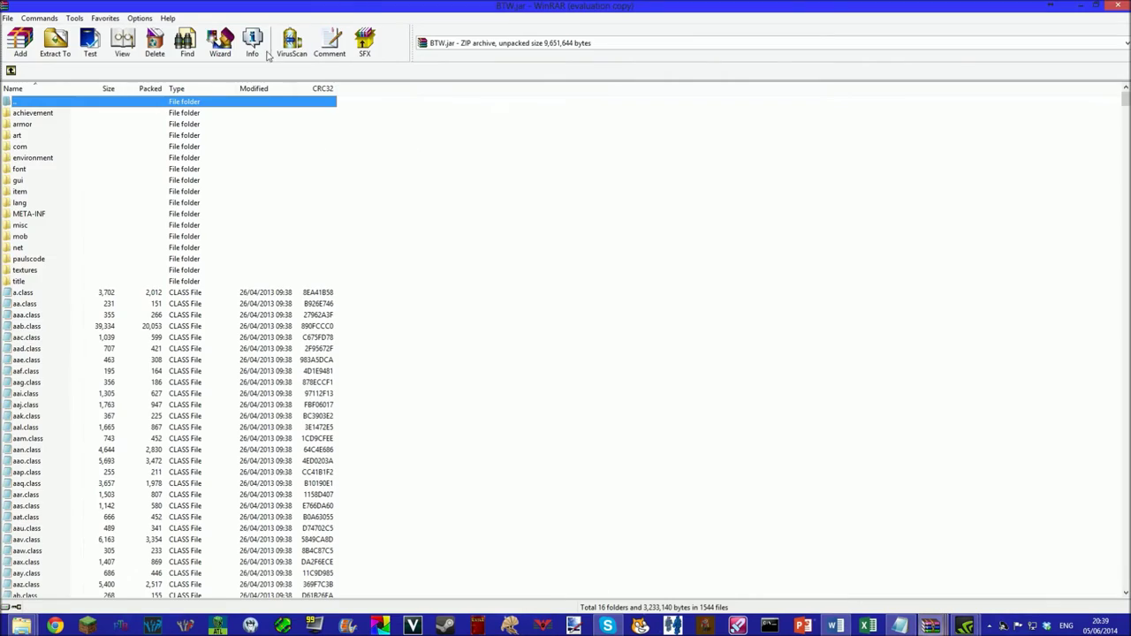
{"action": "left_click_drag", "start_coordinate": [283, 7], "coordinate": [1129, 159]}
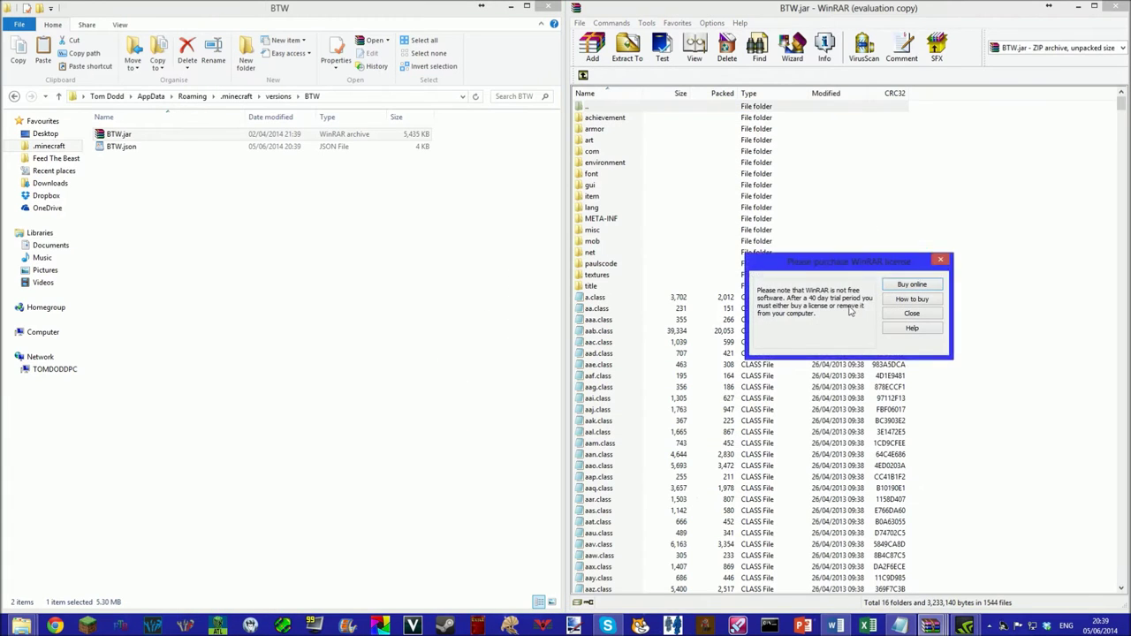
{"action": "left_click", "coordinate": [905, 319]}
{"action": "left_click_drag", "start_coordinate": [705, 7], "coordinate": [137, 6]}
{"action": "left_click", "coordinate": [612, 130]}
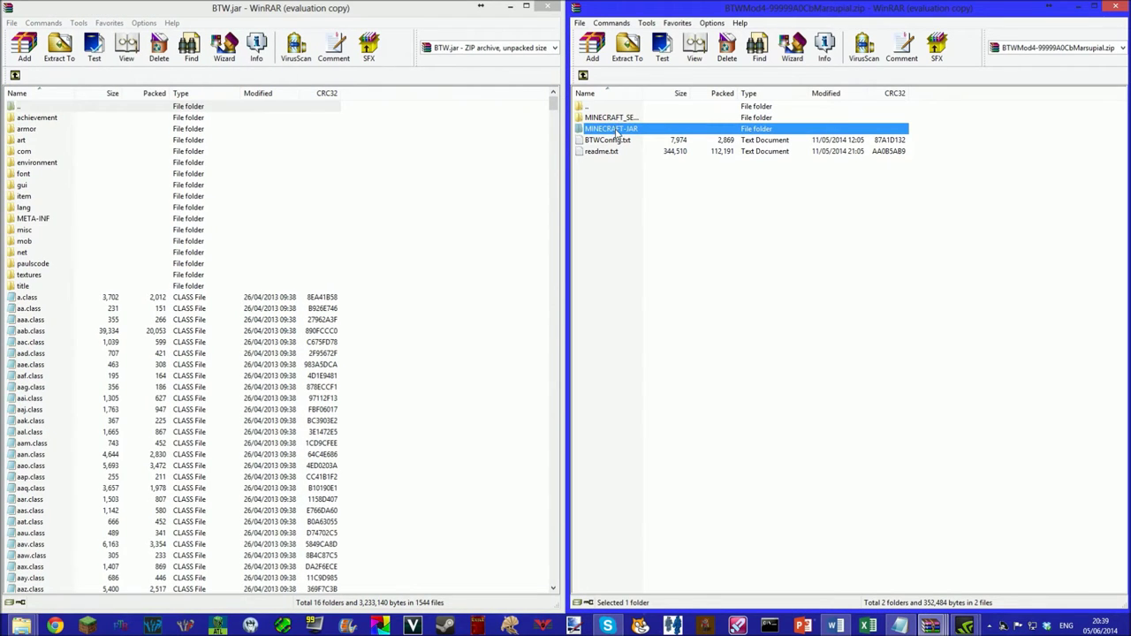
{"action": "double_click", "coordinate": [616, 130]}
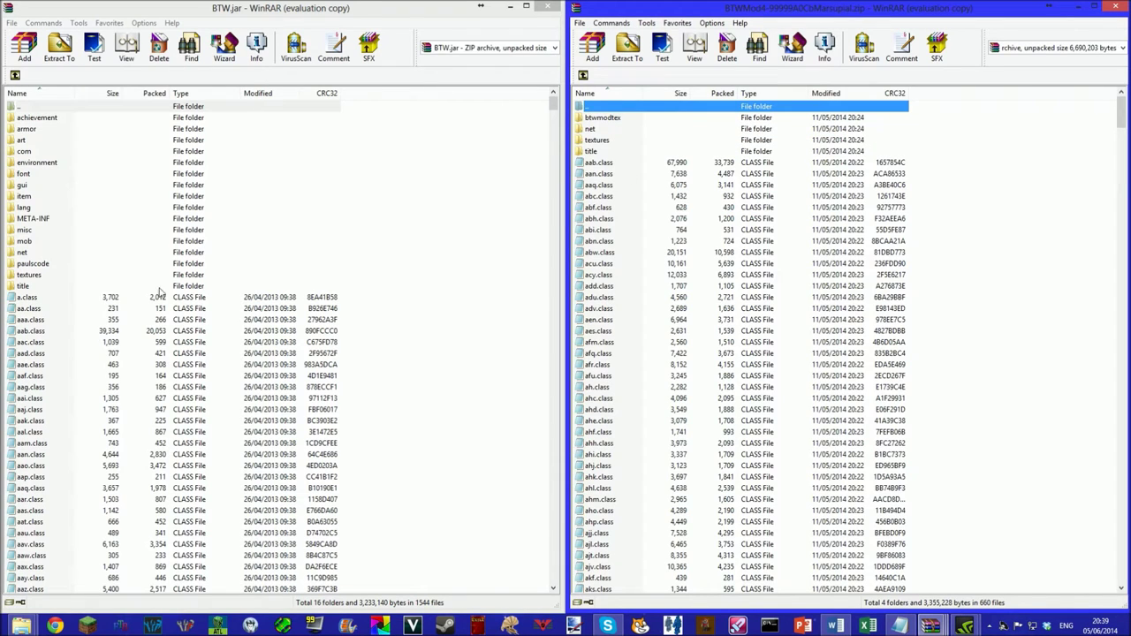
Delete the META-INF folder from BTW.jar.
{"action": "left_click", "coordinate": [26, 221]}
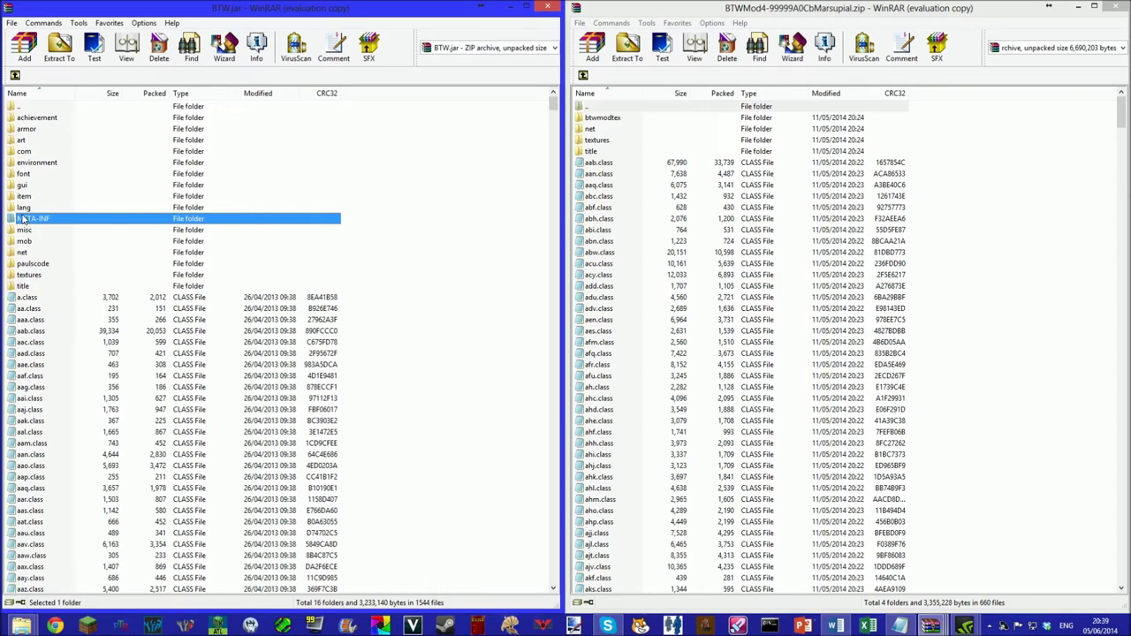
{"action": "key", "text": "Delete"}
{"action": "left_click", "coordinate": [574, 357]}
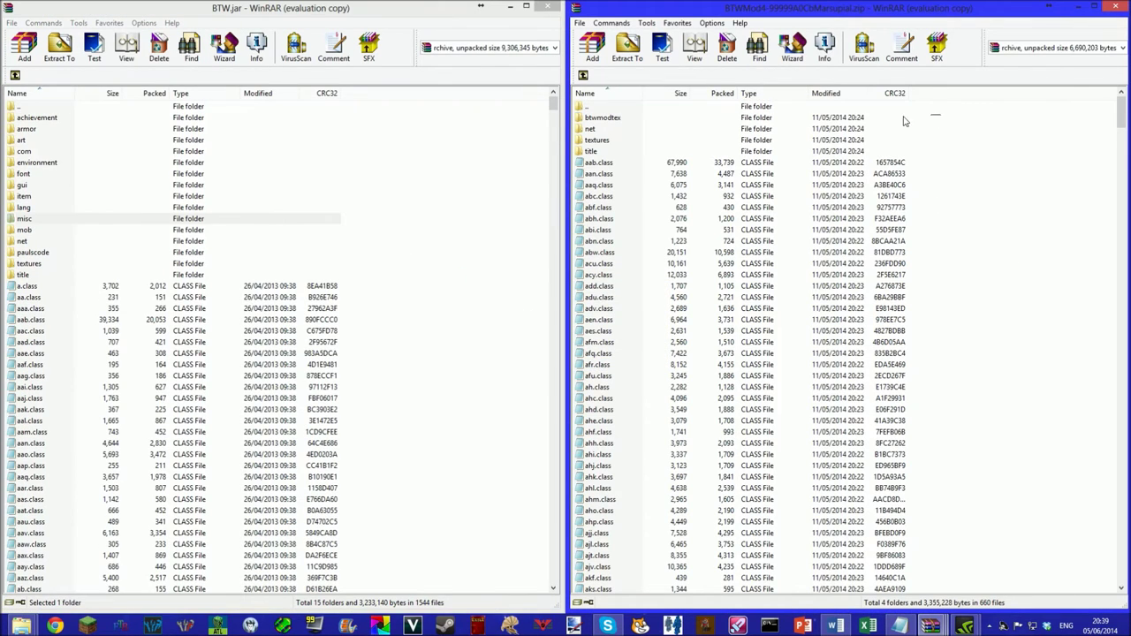
Copy everything from the mod's MINECRAFT-JAR folder into BTW.jar as ZIP with normal compression, adding and replacing files.
{"action": "left_click_drag", "start_coordinate": [905, 121], "coordinate": [758, 592]}
{"action": "left_click_drag", "start_coordinate": [738, 309], "coordinate": [454, 532]}
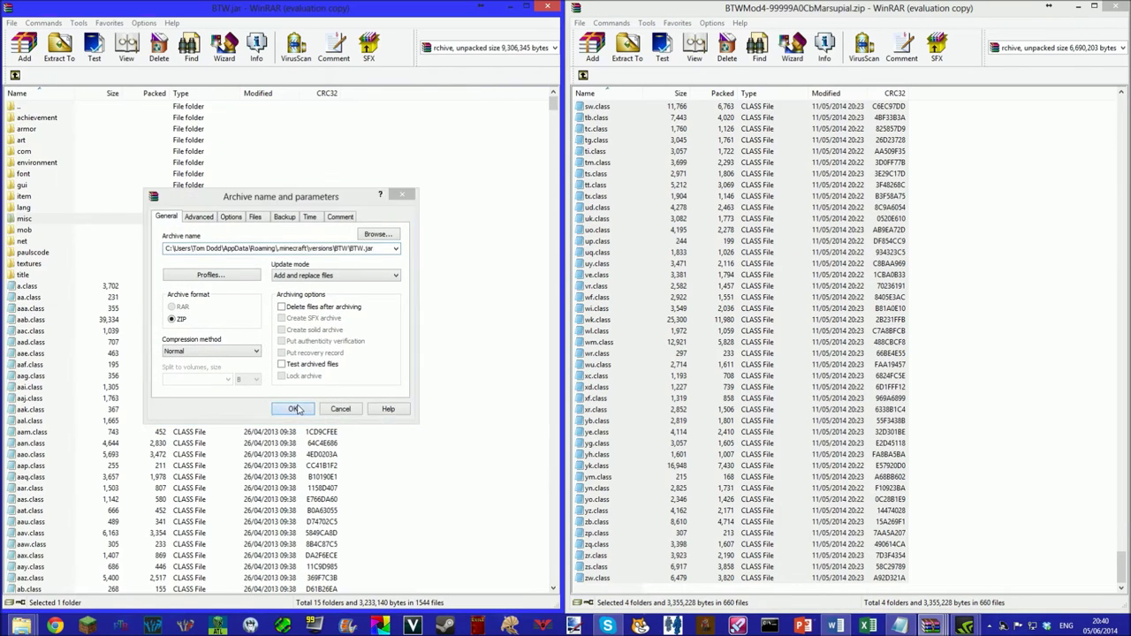
{"action": "left_click", "coordinate": [293, 409]}
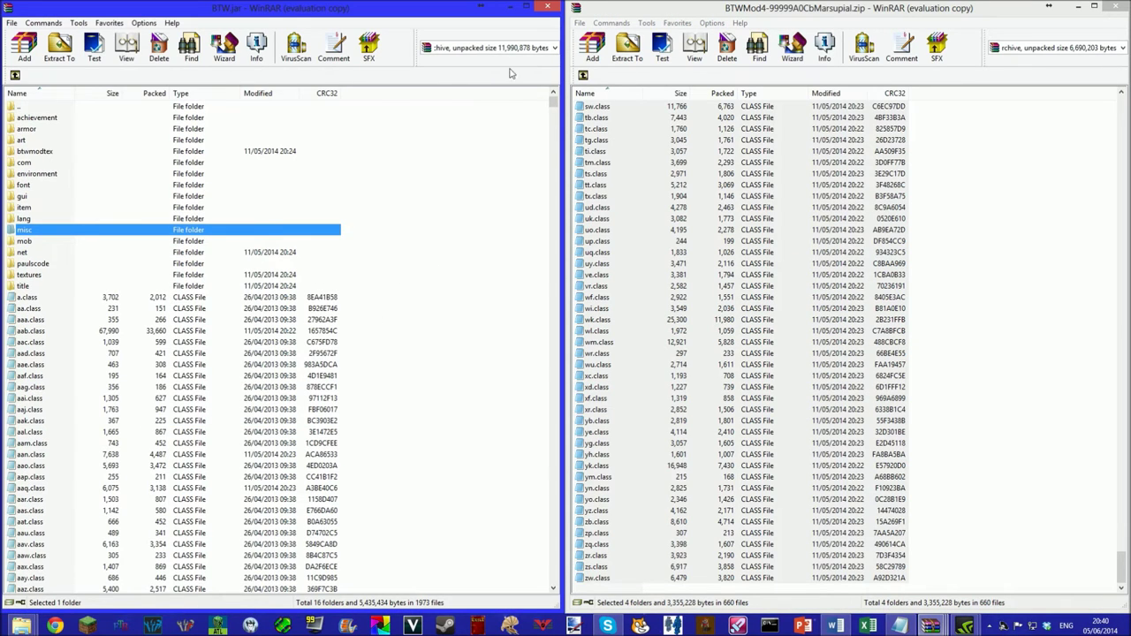
{"action": "left_click", "coordinate": [478, 271]}
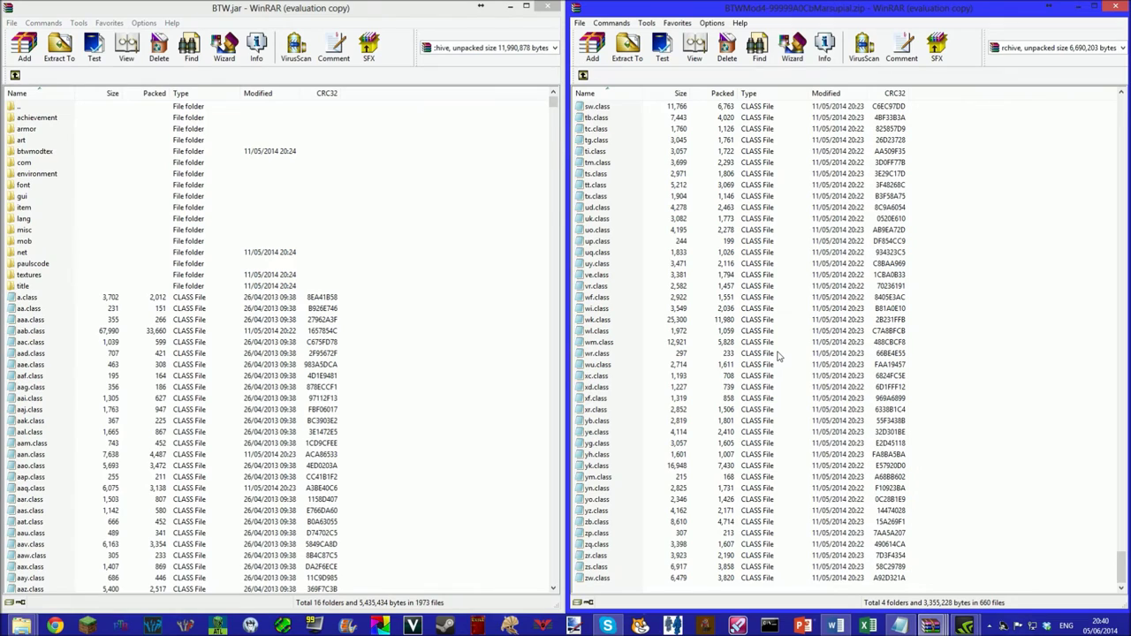
Close BTW.jar and return the mod archive to its top-level folder.
{"action": "left_click", "coordinate": [547, 10]}
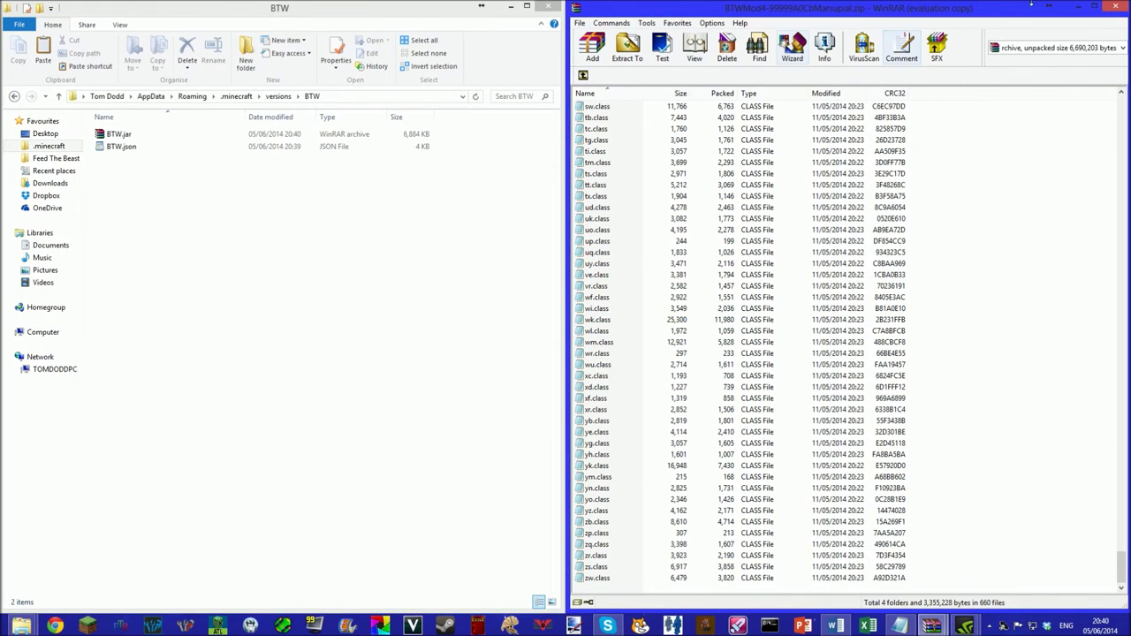
{"action": "left_click", "coordinate": [583, 75]}
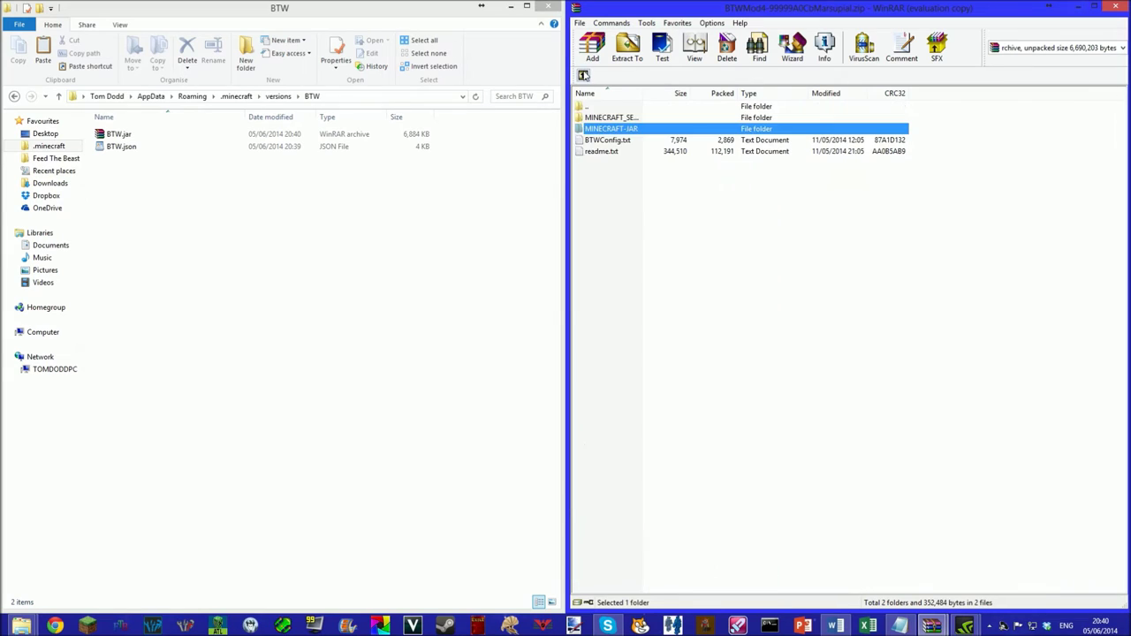
{"action": "left_click", "coordinate": [244, 260]}
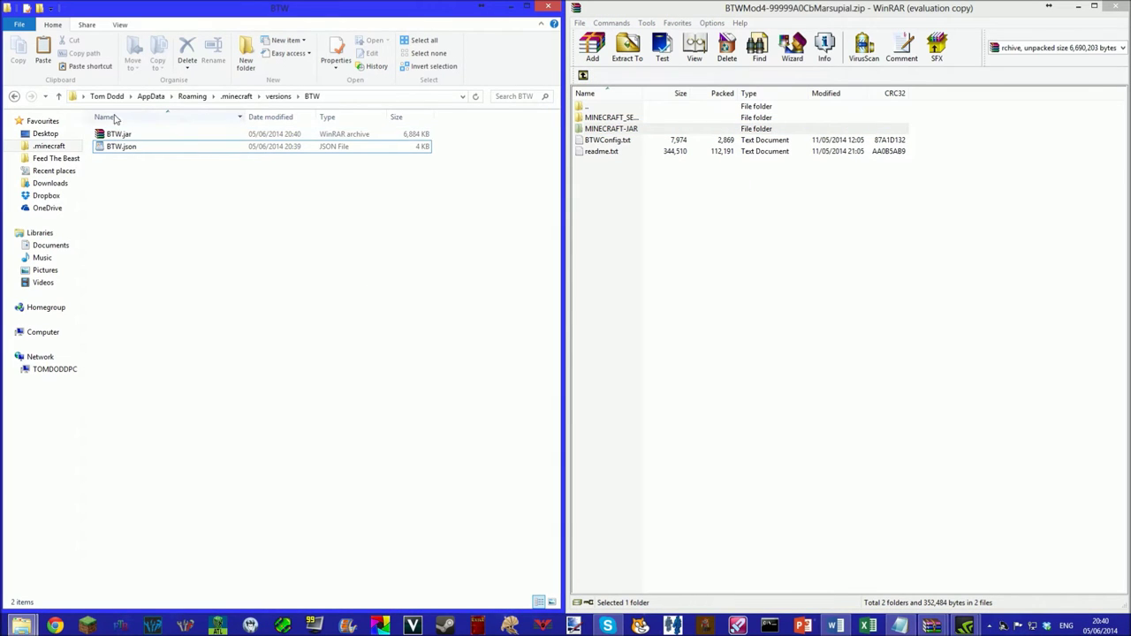
Start the Minecraft launcher and create a new profile named btw that uses version release BTW.
{"action": "left_click", "coordinate": [88, 625]}
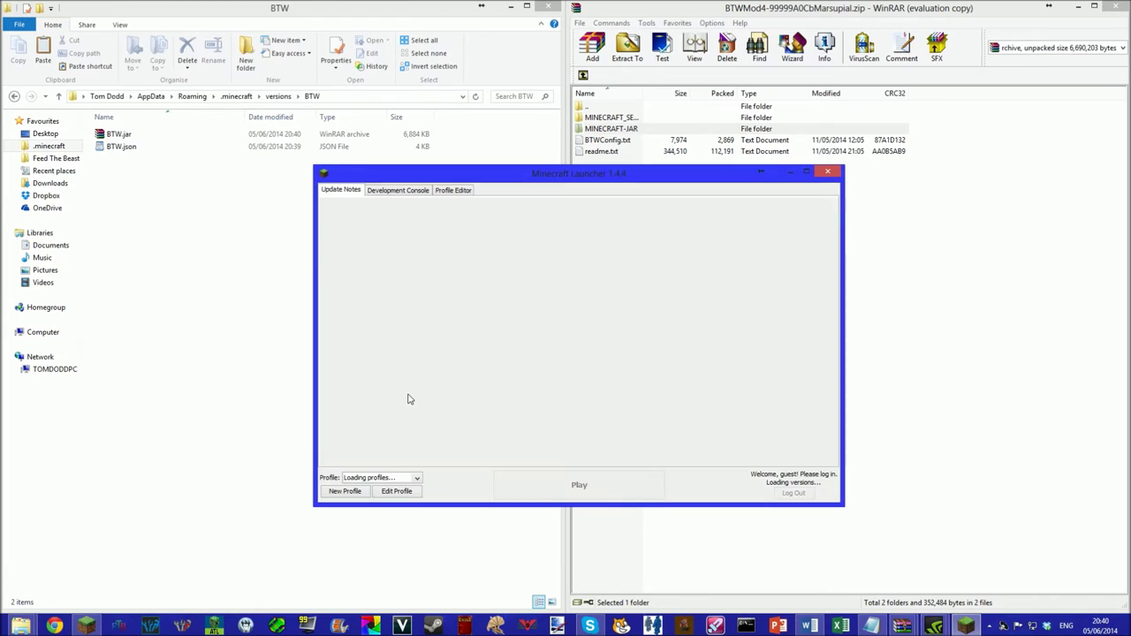
{"action": "left_click", "coordinate": [352, 491]}
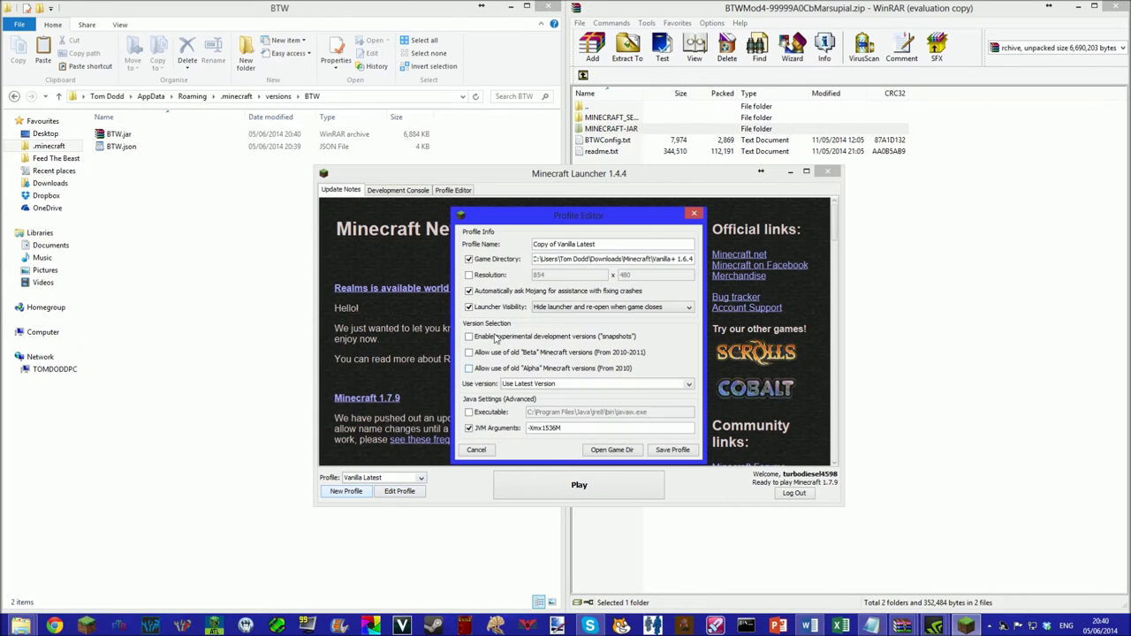
{"action": "left_click_drag", "start_coordinate": [599, 244], "coordinate": [491, 244]}
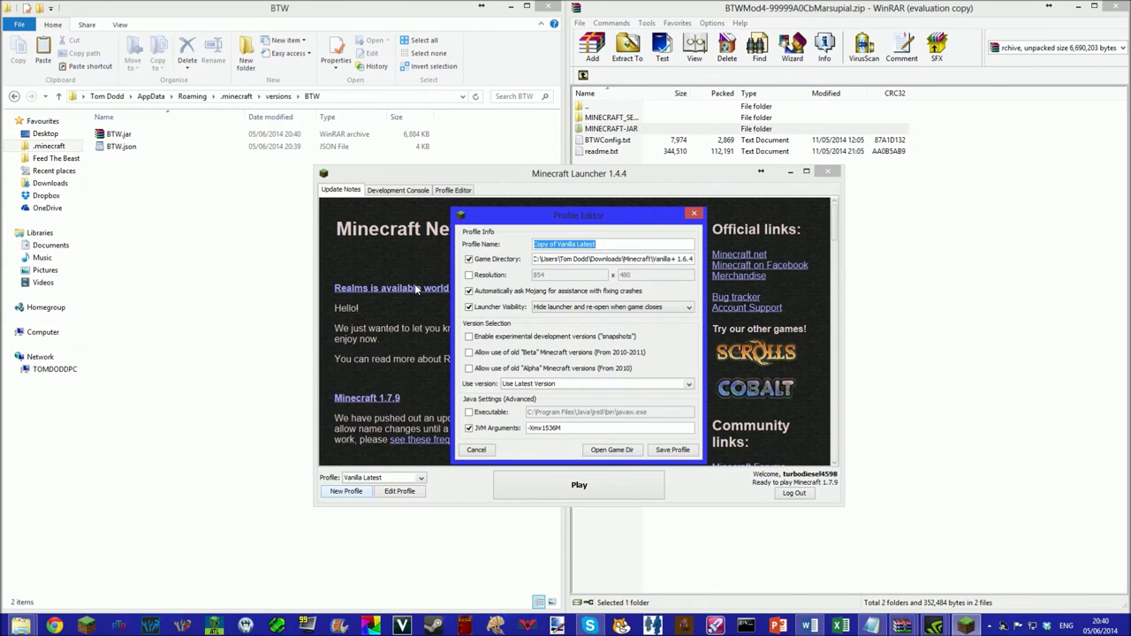
{"action": "type", "text": "btw"}
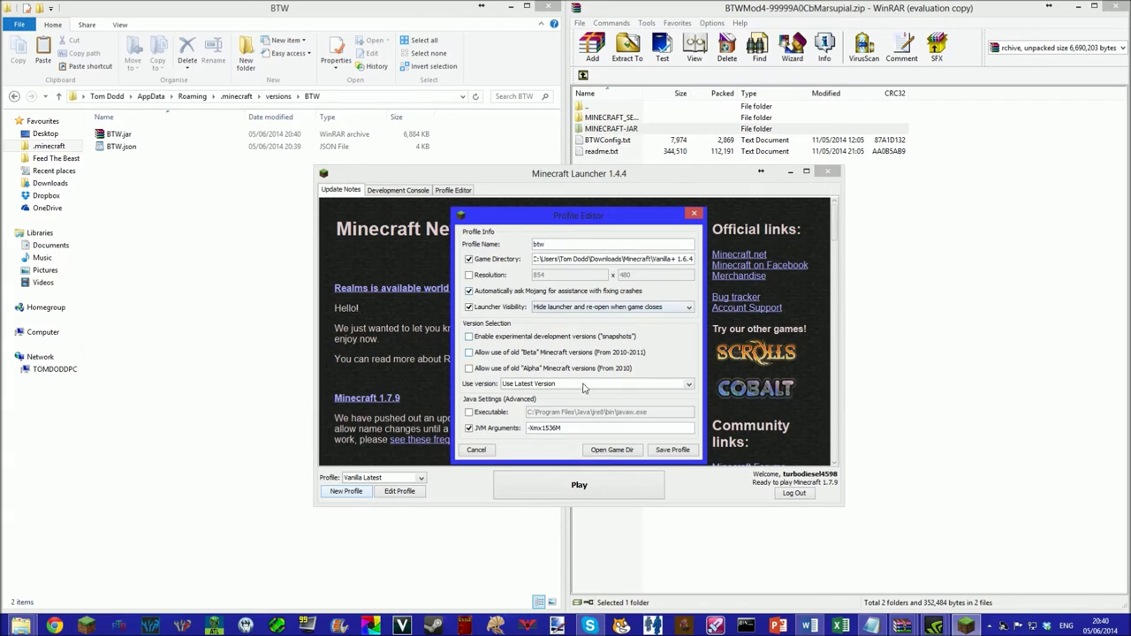
{"action": "left_click", "coordinate": [550, 385]}
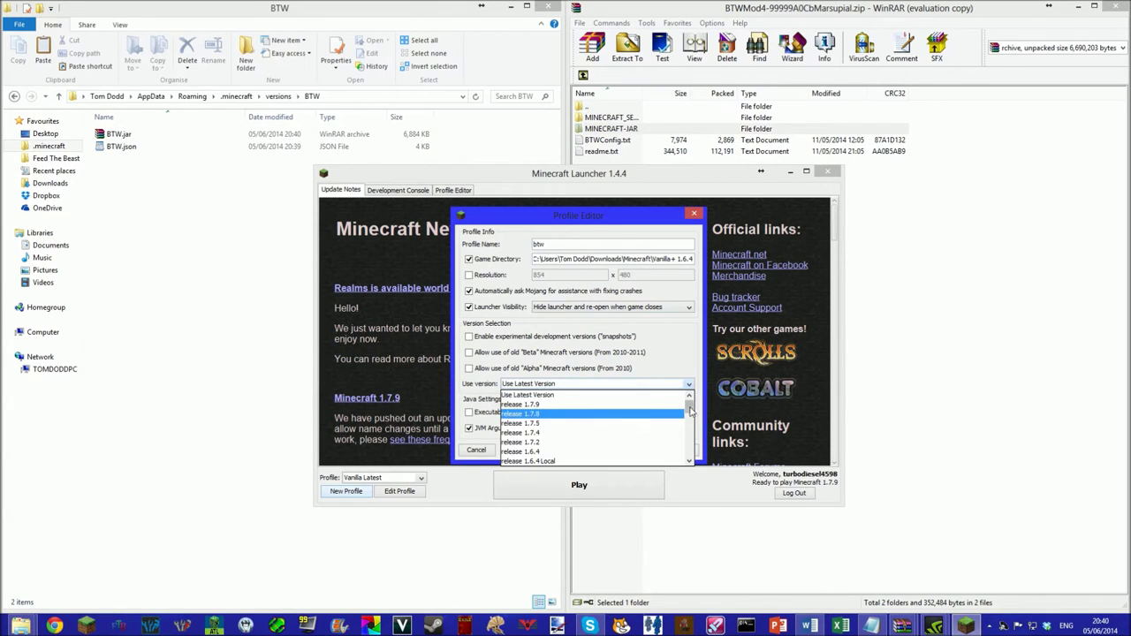
{"action": "left_click_drag", "start_coordinate": [690, 406], "coordinate": [692, 427]}
{"action": "left_click", "coordinate": [521, 433]}
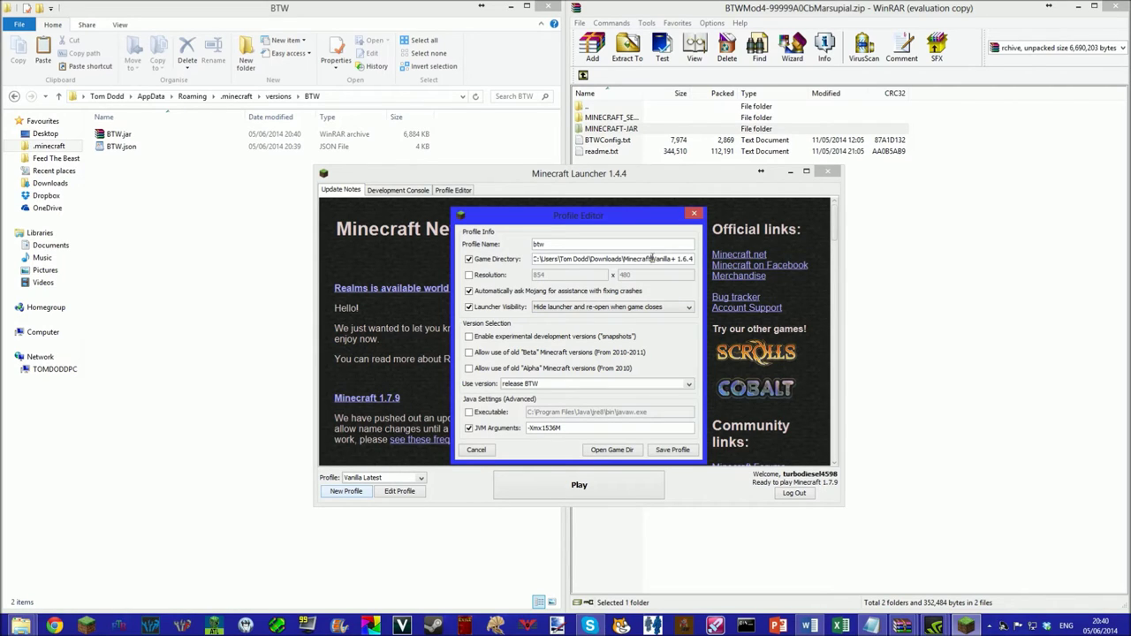
Change the last folder of the profile's game directory to Test, disable the custom JVM arguments and save the profile.
{"action": "left_click_drag", "start_coordinate": [652, 259], "coordinate": [698, 260]}
{"action": "type", "text": "Test"}
{"action": "left_click", "coordinate": [469, 428]}
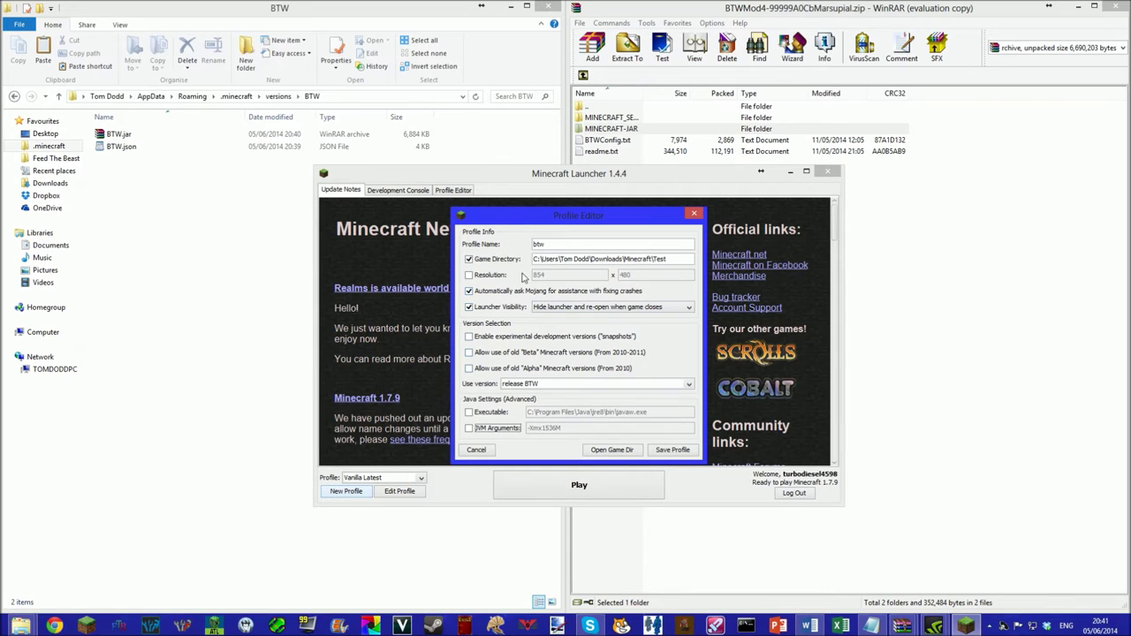
{"action": "left_click", "coordinate": [671, 449]}
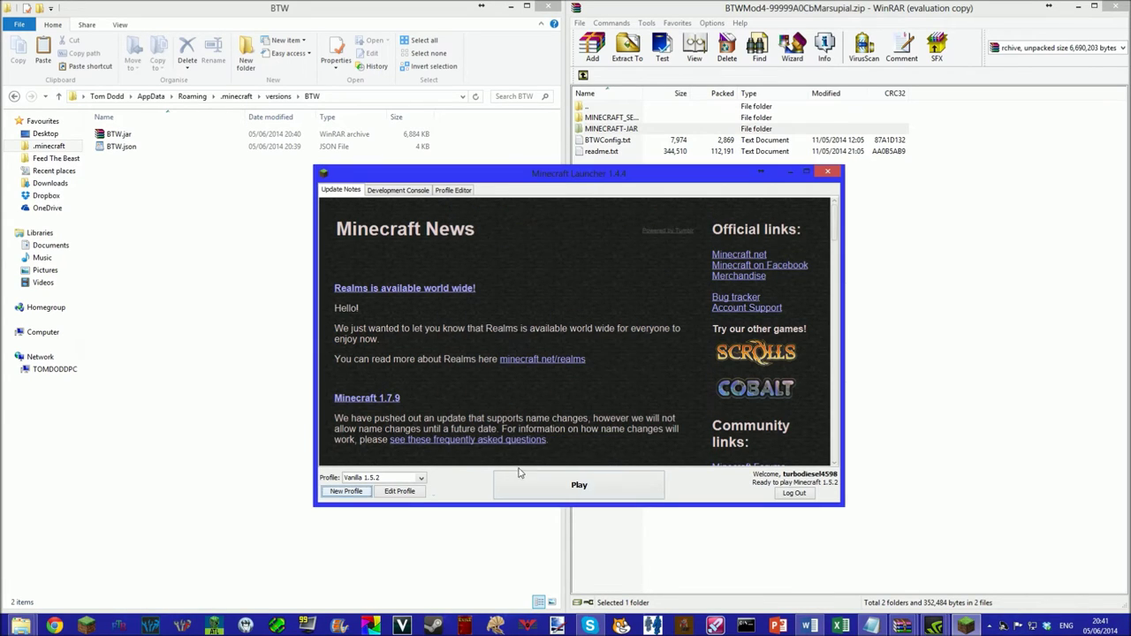
Select the btw profile in the launcher and start the game.
{"action": "left_click", "coordinate": [420, 477]}
{"action": "left_click", "coordinate": [389, 556]}
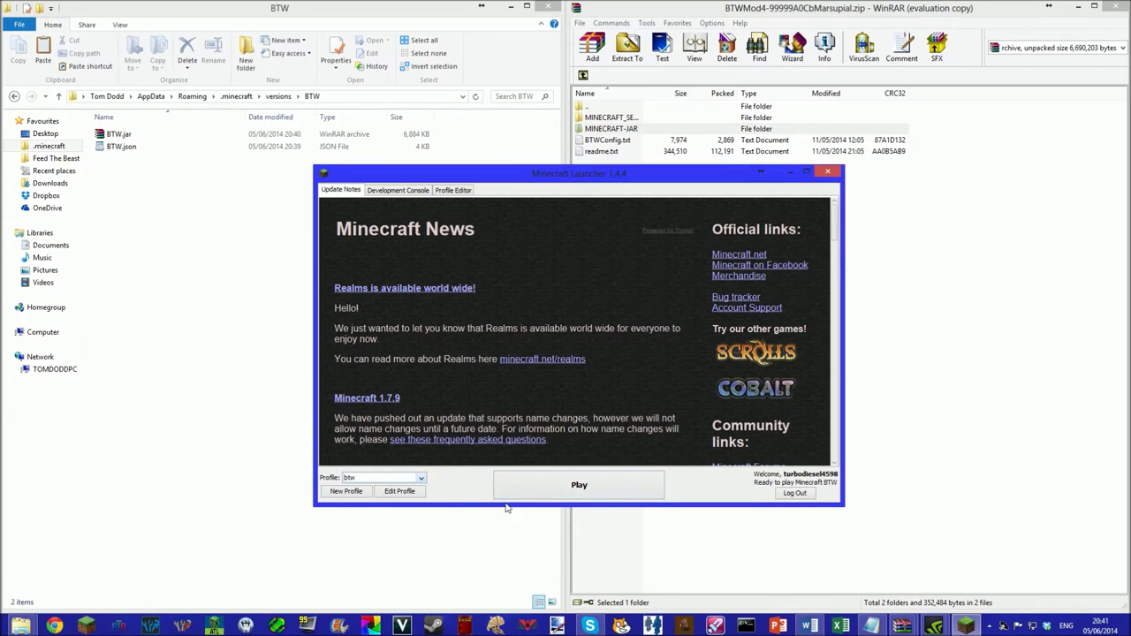
{"action": "left_click", "coordinate": [537, 487]}
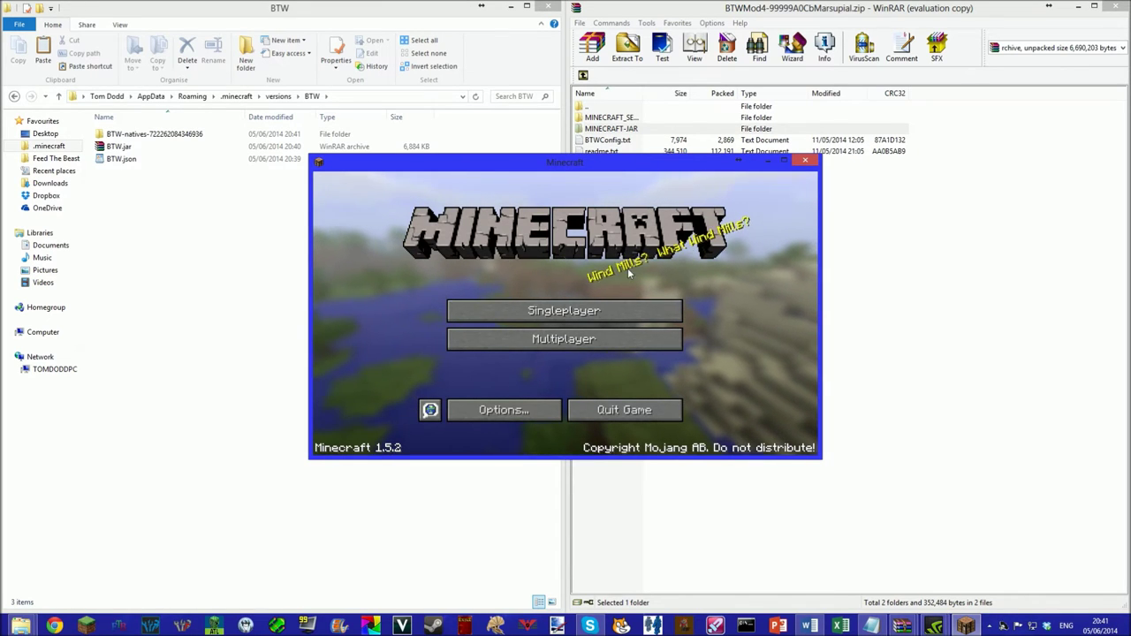
Load the single-player world named Test World.
{"action": "left_click", "coordinate": [489, 348]}
{"action": "left_click", "coordinate": [691, 437]}
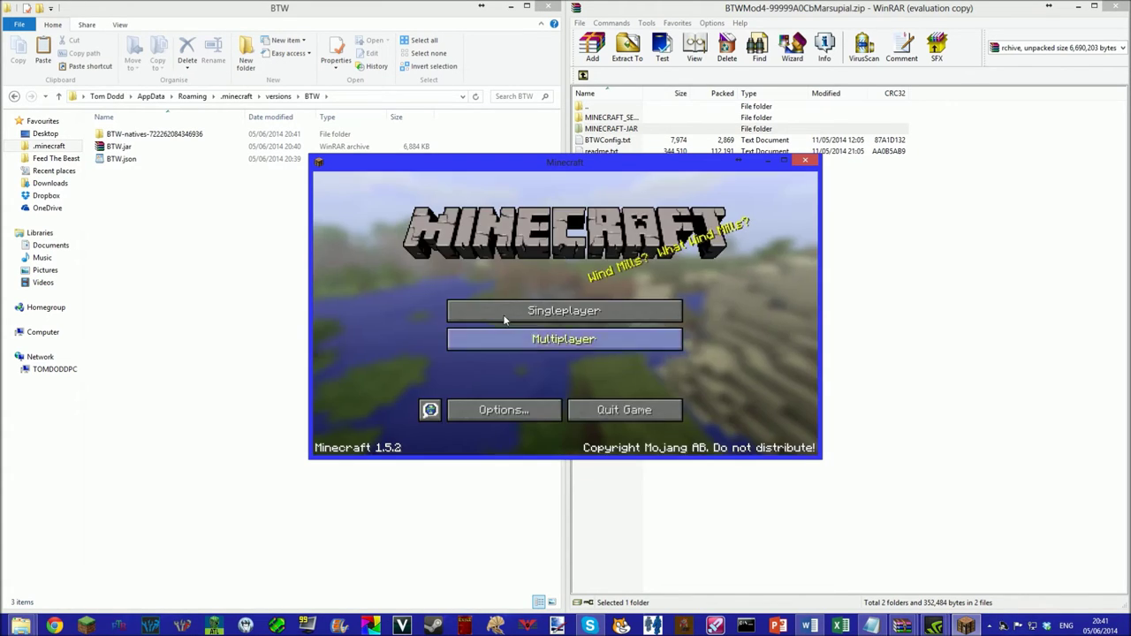
{"action": "left_click", "coordinate": [504, 311]}
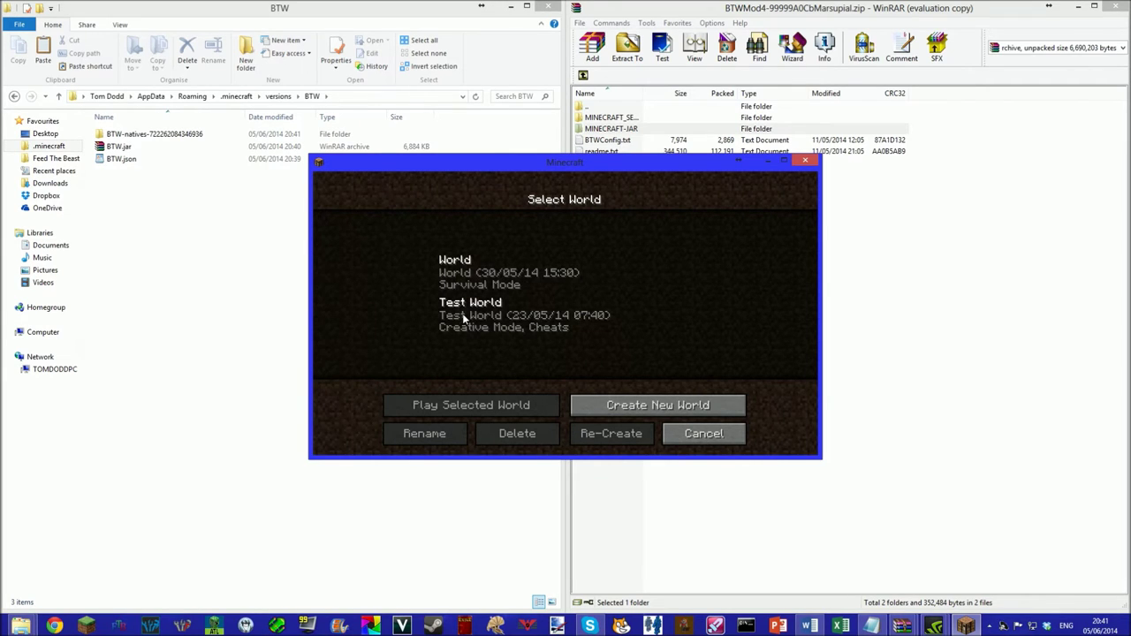
{"action": "double_click", "coordinate": [461, 312]}
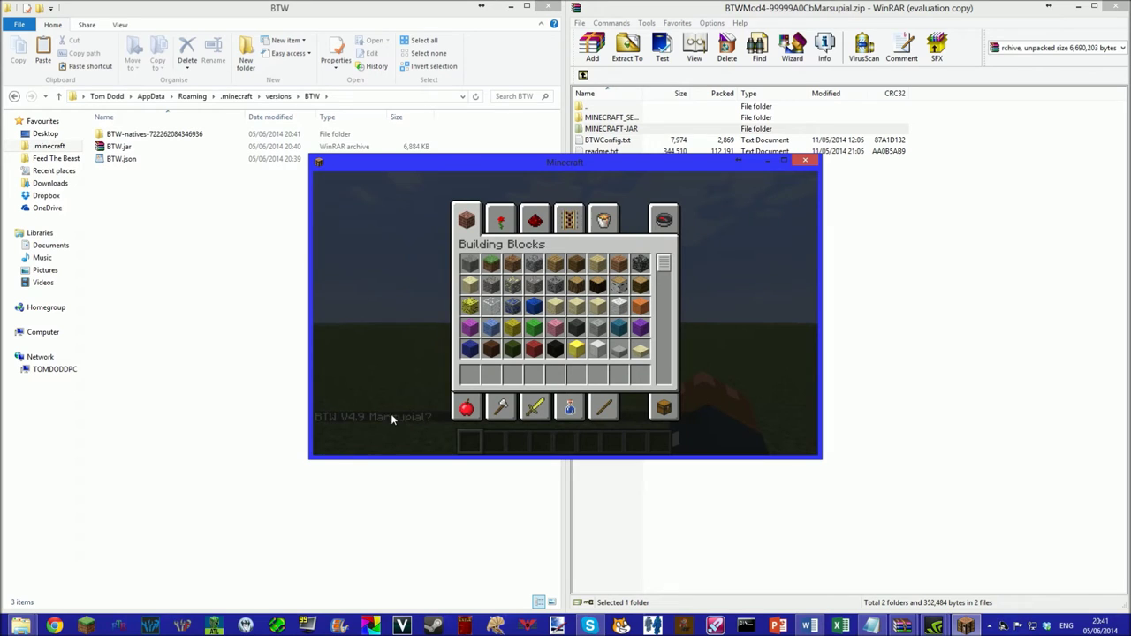
Look through the full item list in the creative inventory for the mod's items, and close the game and the launcher.
{"action": "left_click", "coordinate": [663, 219]}
{"action": "left_click_drag", "start_coordinate": [663, 265], "coordinate": [669, 346]}
{"action": "scroll", "coordinate": [636, 300], "scroll_direction": "up", "scroll_amount": 5}
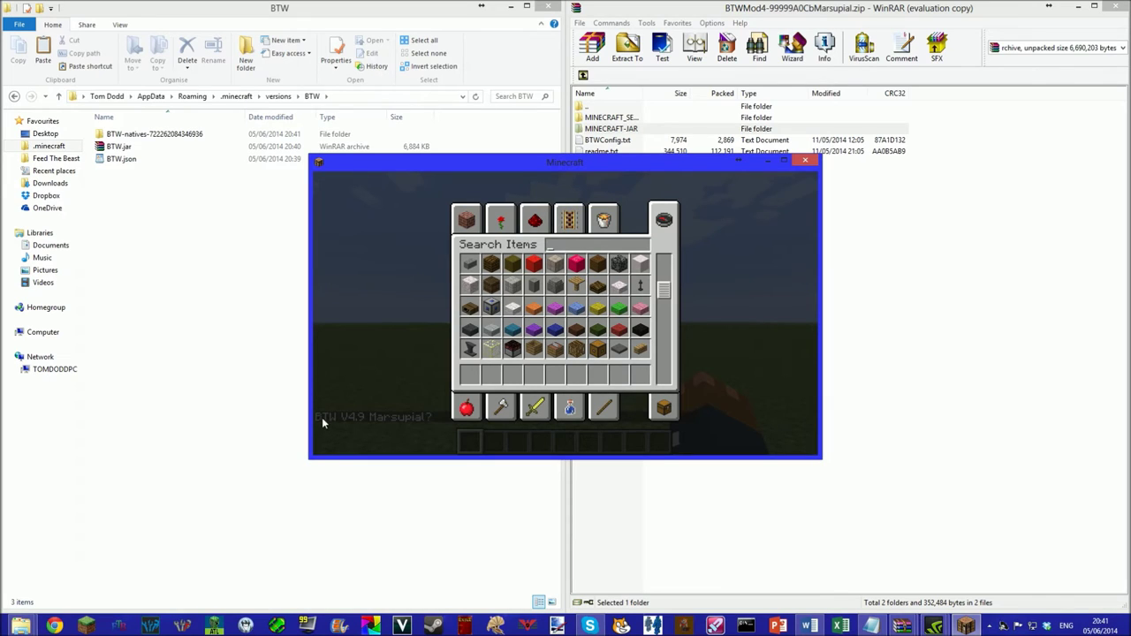
{"action": "left_click", "coordinate": [803, 161]}
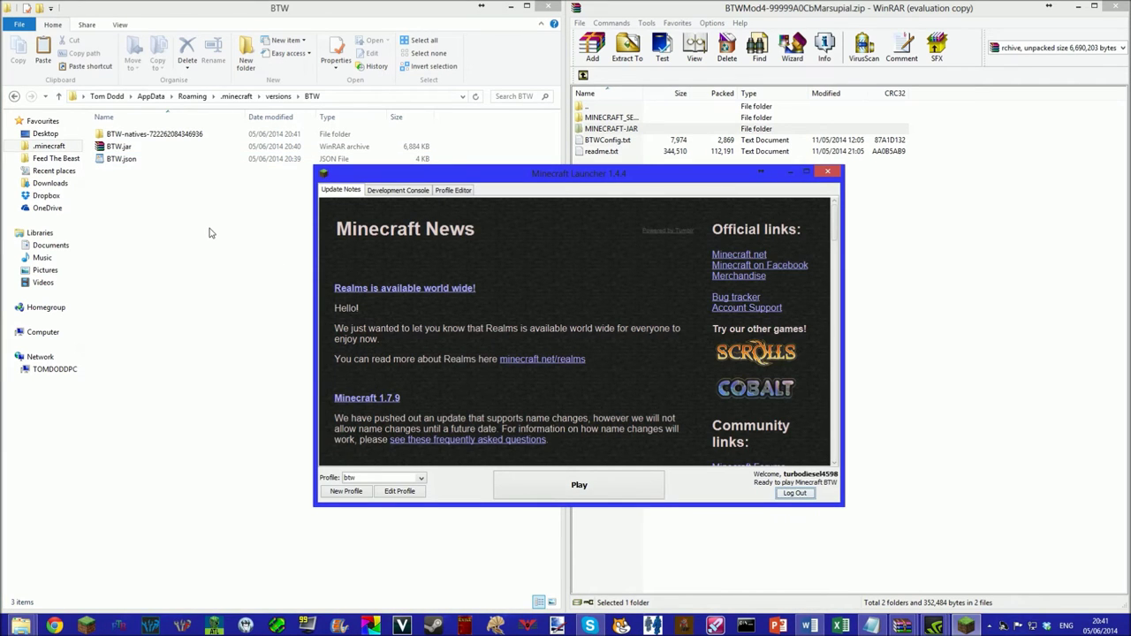
{"action": "left_click", "coordinate": [837, 173]}
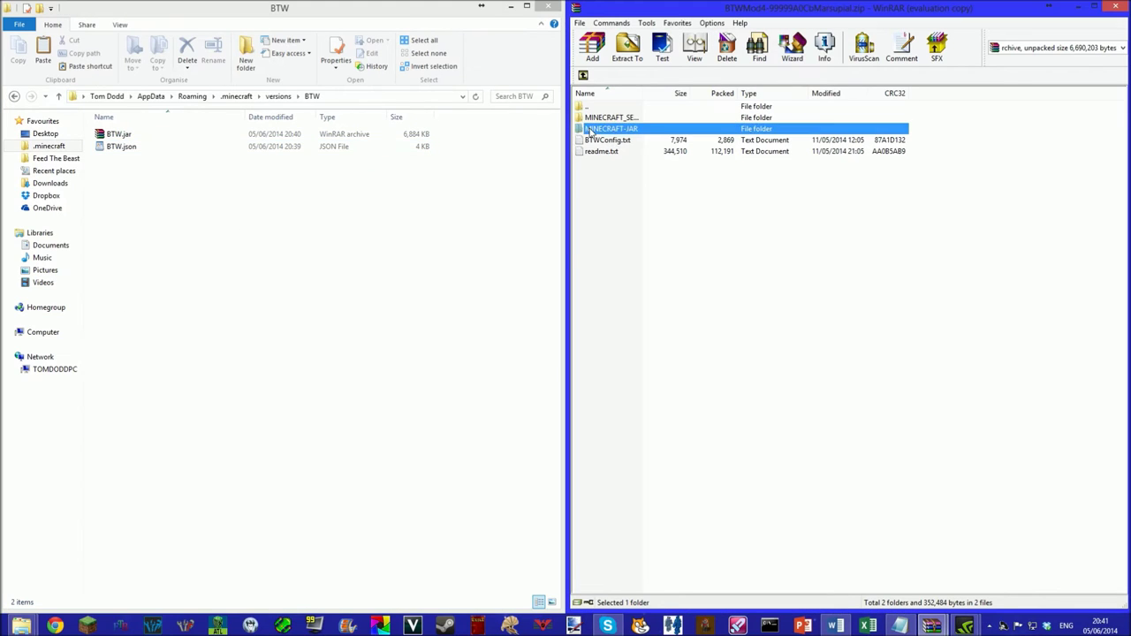
Open the mod archive's MINECRAFT-JAR folder and start Craften Terminal from its folder in Program Files (x86).
{"action": "double_click", "coordinate": [587, 130]}
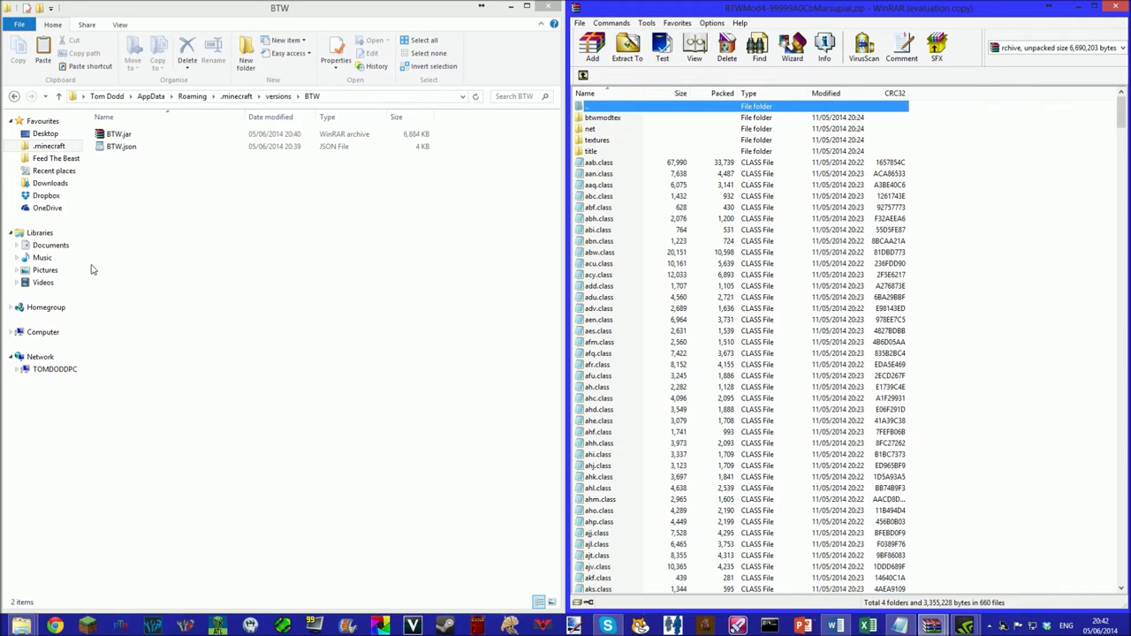
{"action": "left_click", "coordinate": [50, 183]}
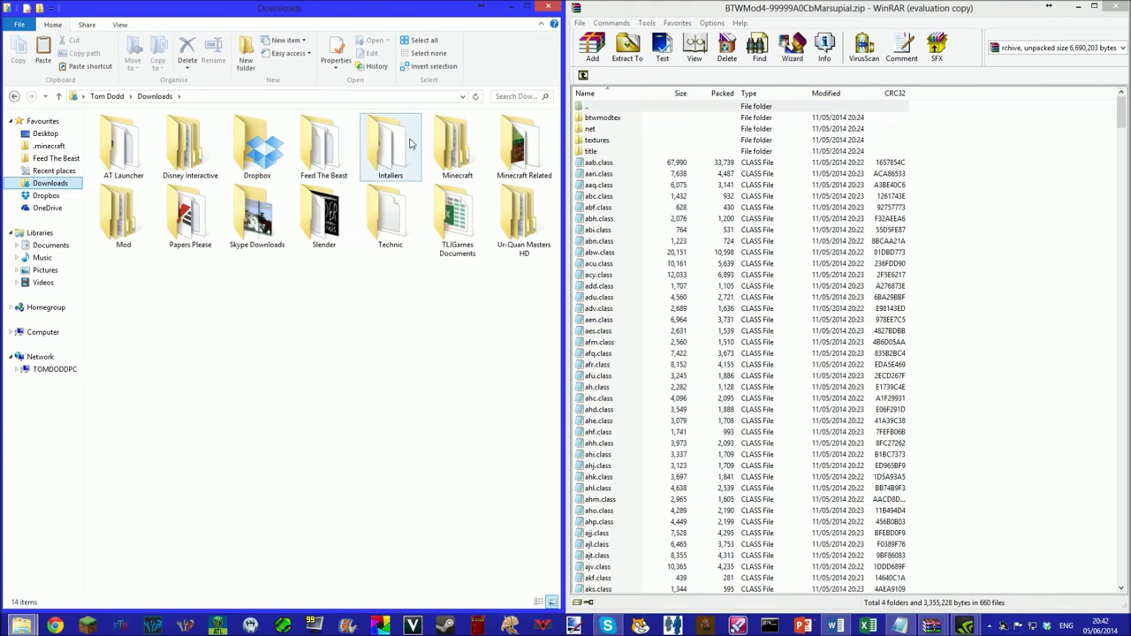
{"action": "double_click", "coordinate": [525, 143]}
{"action": "double_click", "coordinate": [126, 134]}
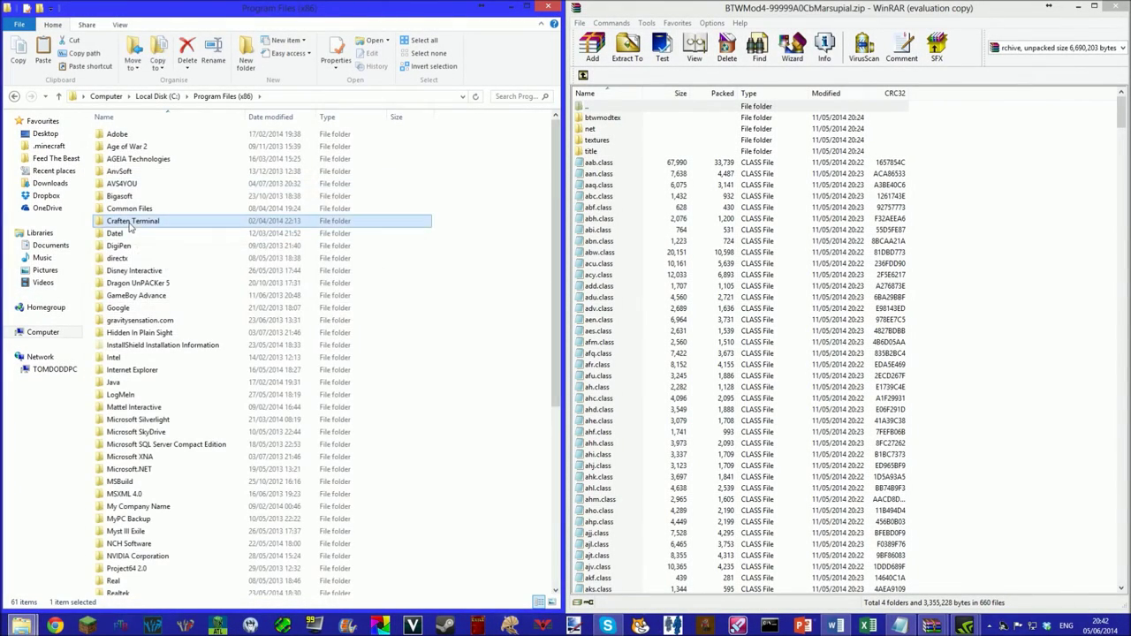
{"action": "double_click", "coordinate": [132, 221]}
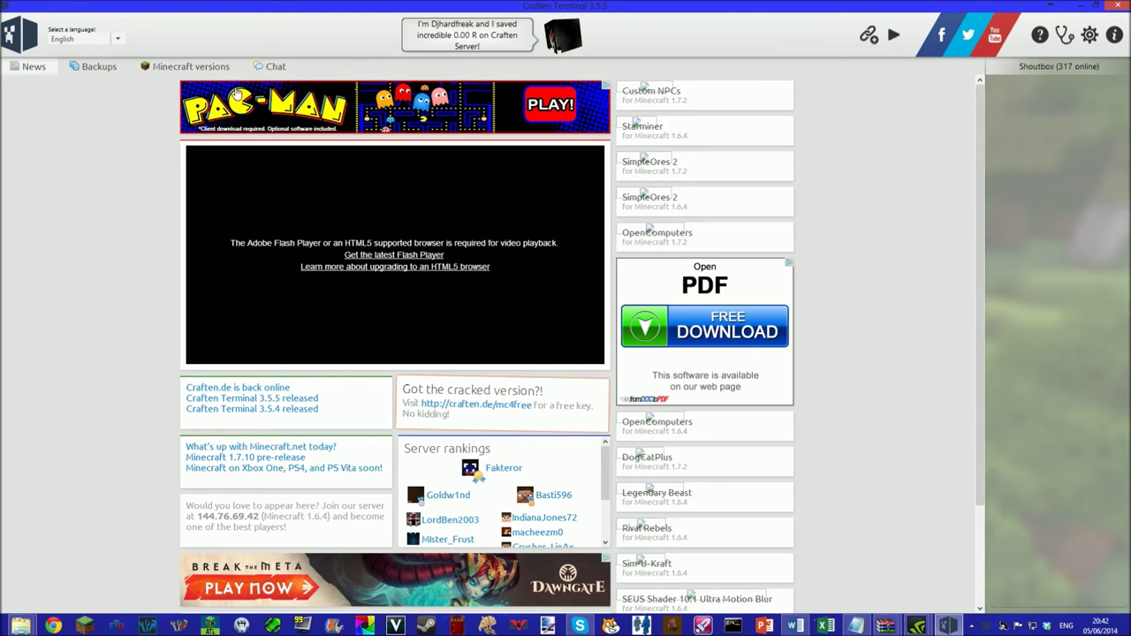
Select Minecraft version 1.5.2 in Craften Terminal and request its server download.
{"action": "left_click", "coordinate": [192, 73]}
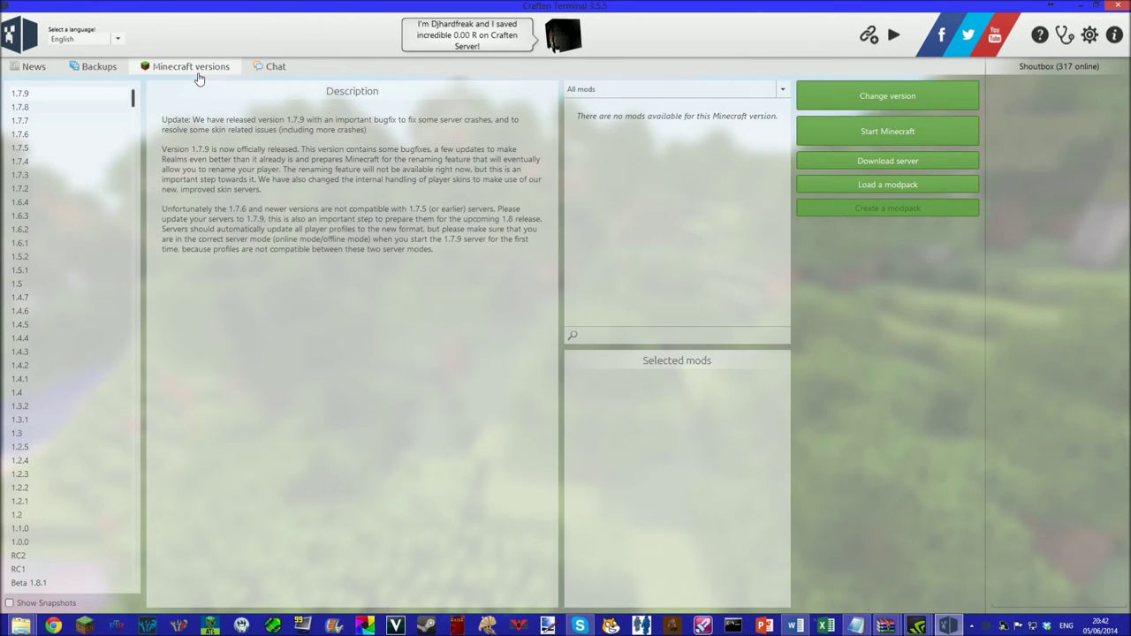
{"action": "left_click_drag", "start_coordinate": [136, 97], "coordinate": [66, 153]}
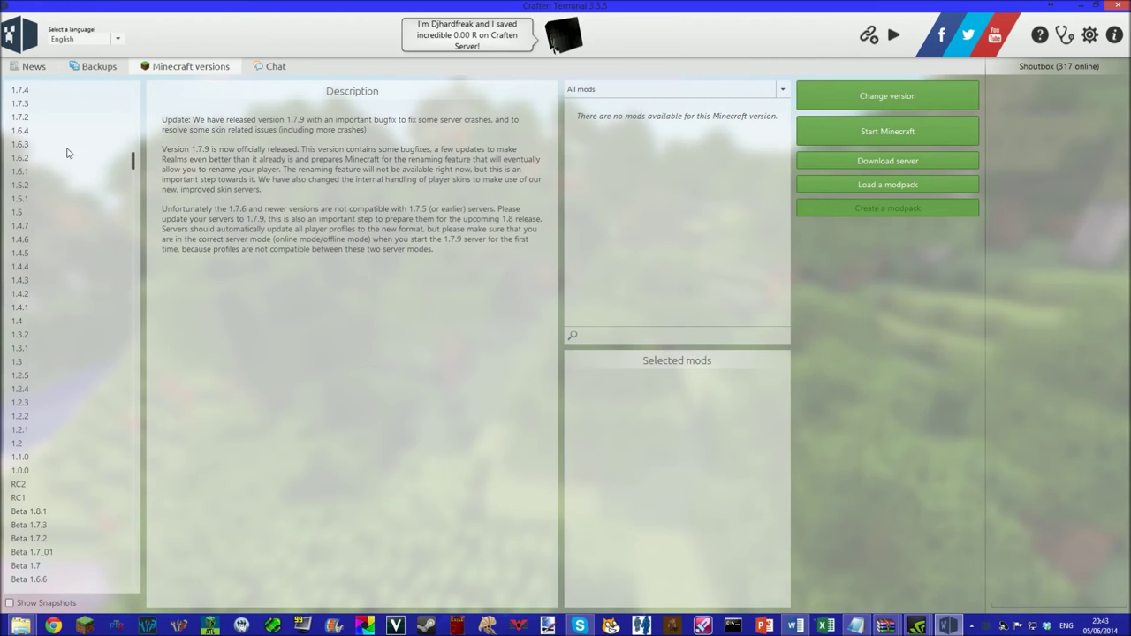
{"action": "left_click", "coordinate": [22, 186]}
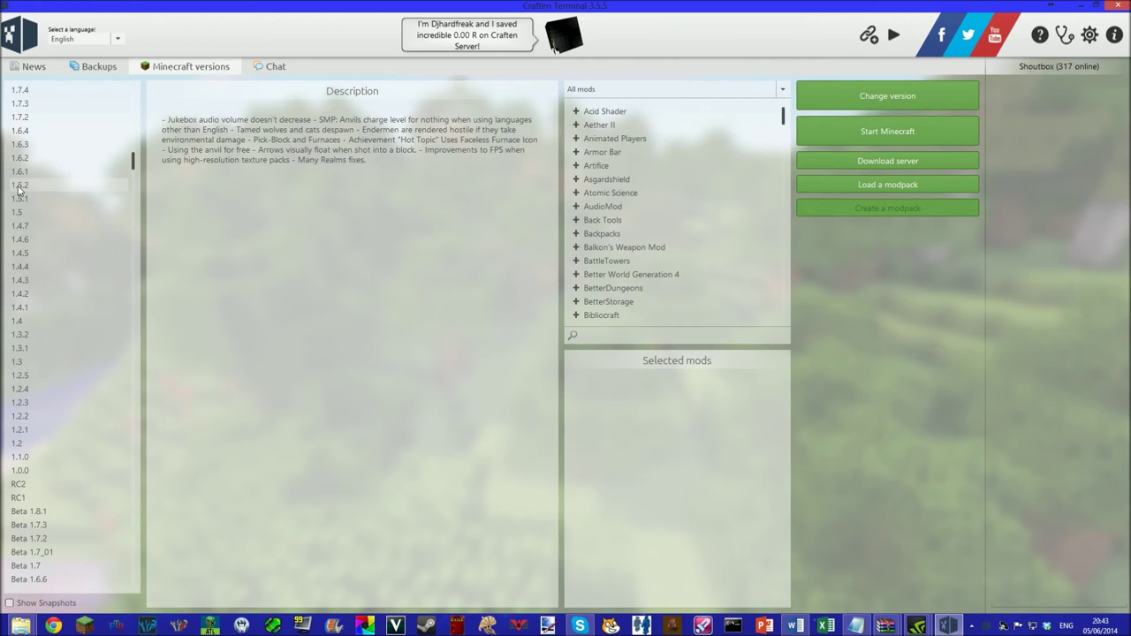
{"action": "left_click", "coordinate": [857, 162]}
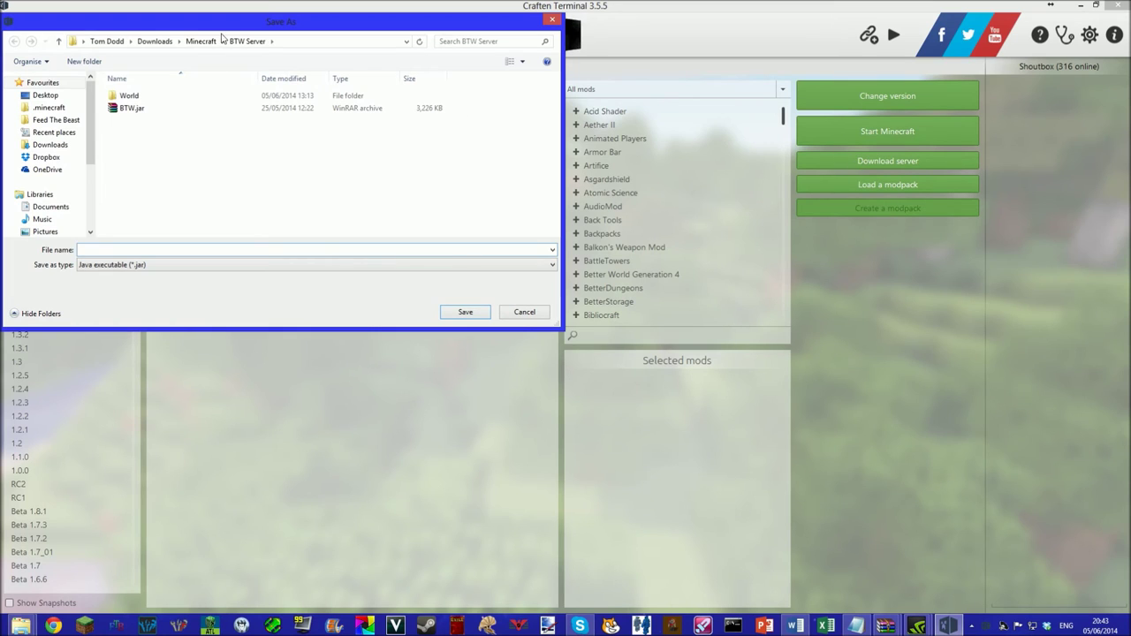
Create a folder named "btw test" inside Downloads > Minecraft and save the server jar there as 152.
{"action": "left_click", "coordinate": [201, 41]}
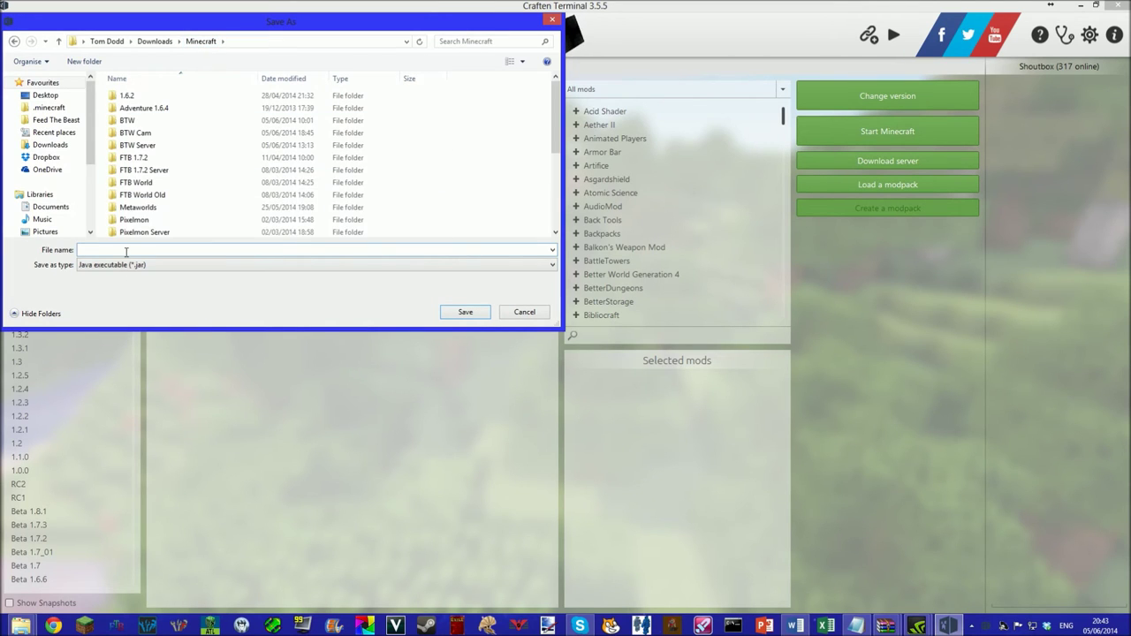
{"action": "right_click", "coordinate": [496, 180]}
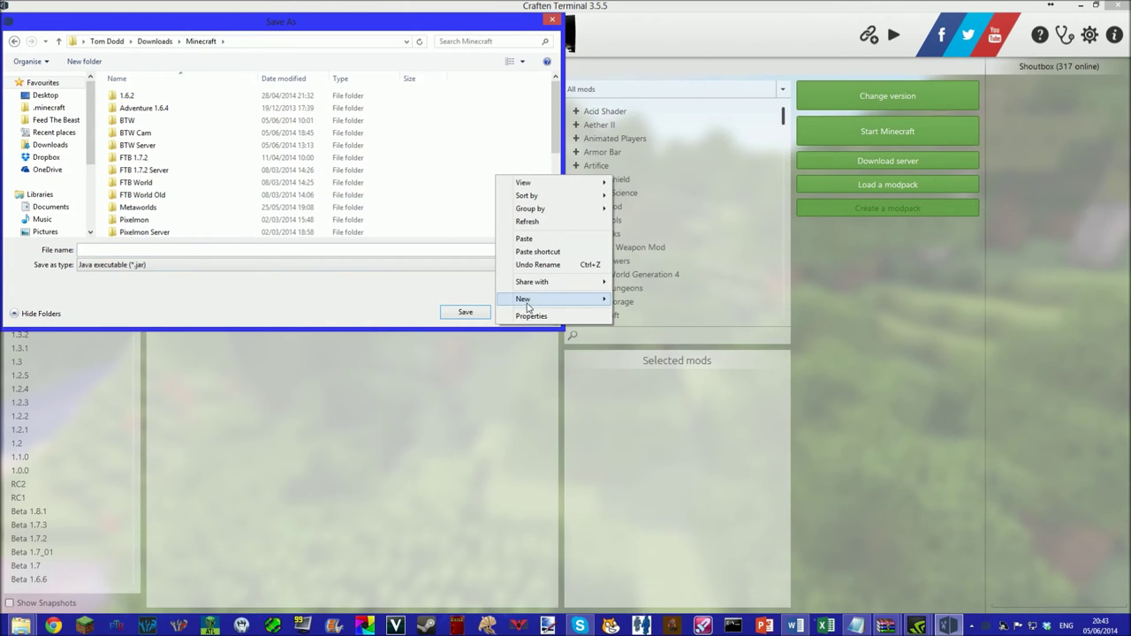
{"action": "mouse_move", "coordinate": [530, 299]}
{"action": "left_click", "coordinate": [625, 302]}
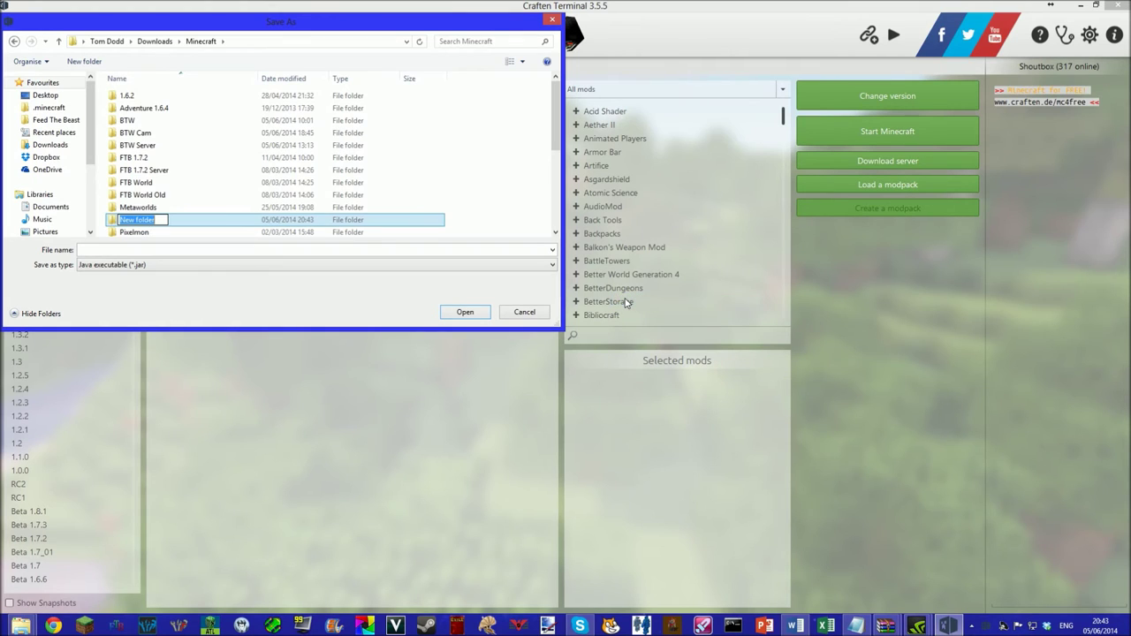
{"action": "type", "text": "btw test"}
{"action": "key", "text": "Return"}
{"action": "double_click", "coordinate": [128, 157]}
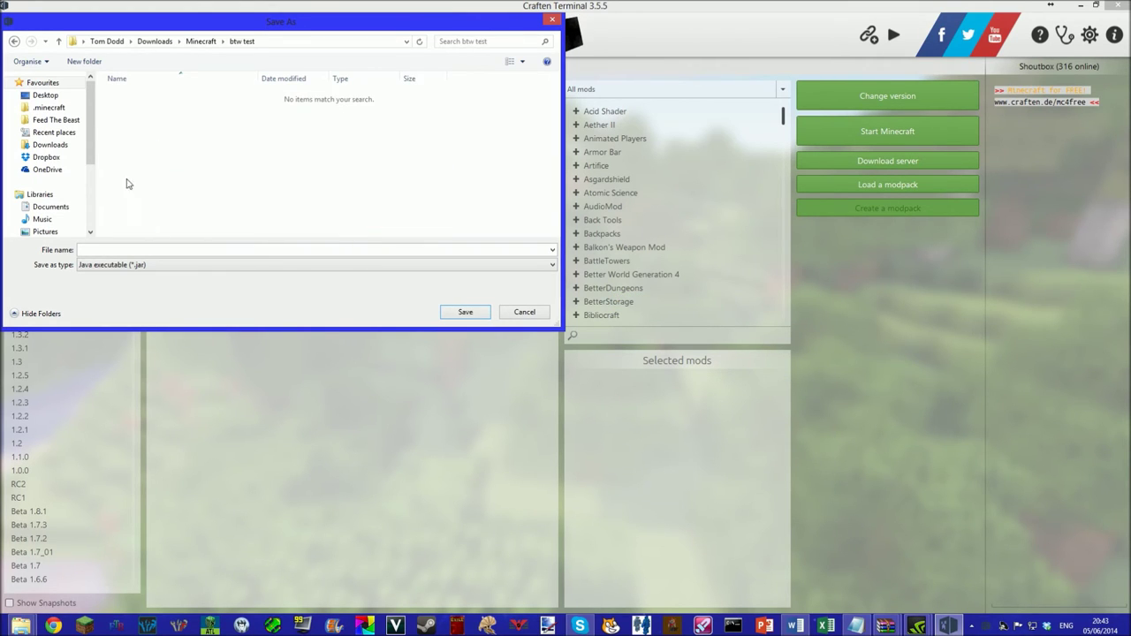
{"action": "left_click", "coordinate": [163, 250]}
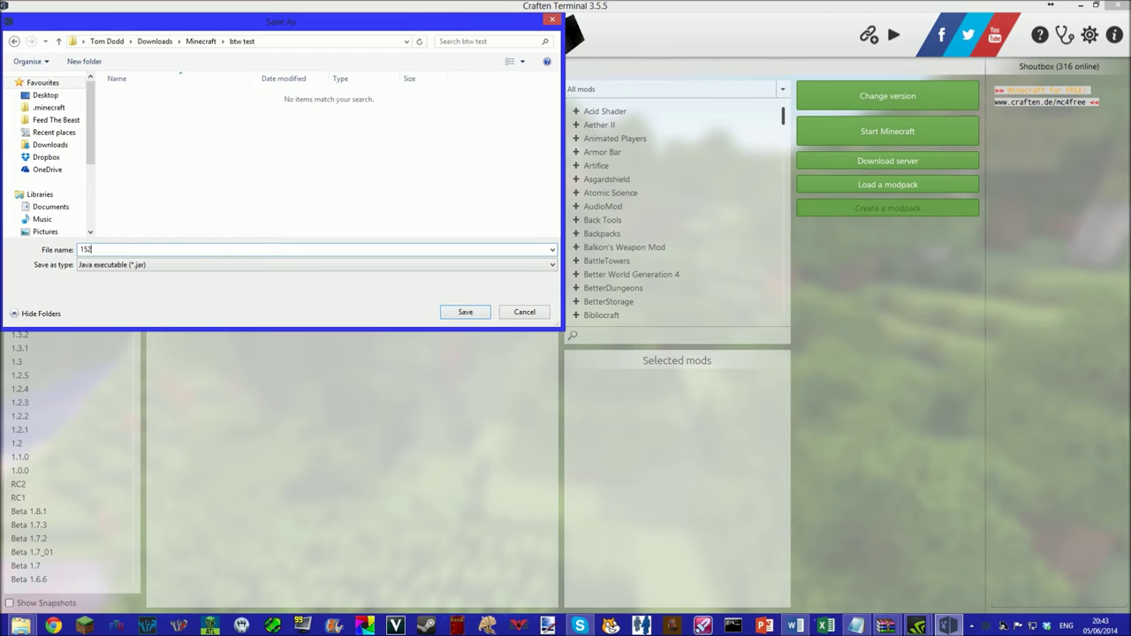
{"action": "left_click", "coordinate": [461, 313]}
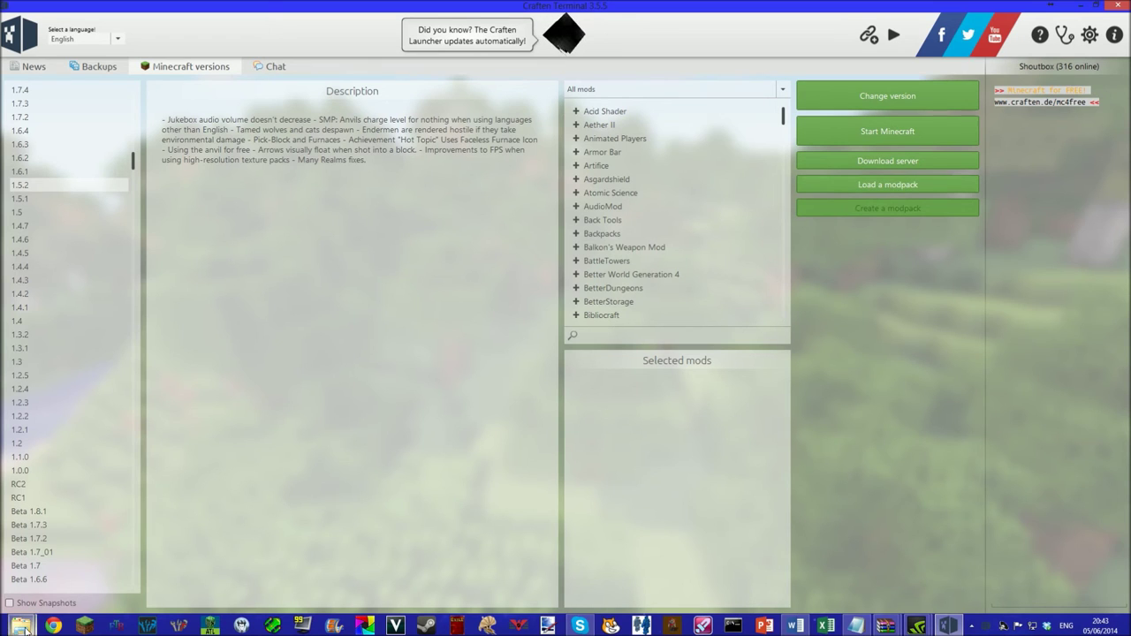
Switch to File Explorer, open the "btw test" folder and select 152.jar.
{"action": "mouse_move", "coordinate": [21, 626]}
{"action": "left_click", "coordinate": [84, 561]}
{"action": "double_click", "coordinate": [129, 192]}
{"action": "left_click", "coordinate": [110, 131]}
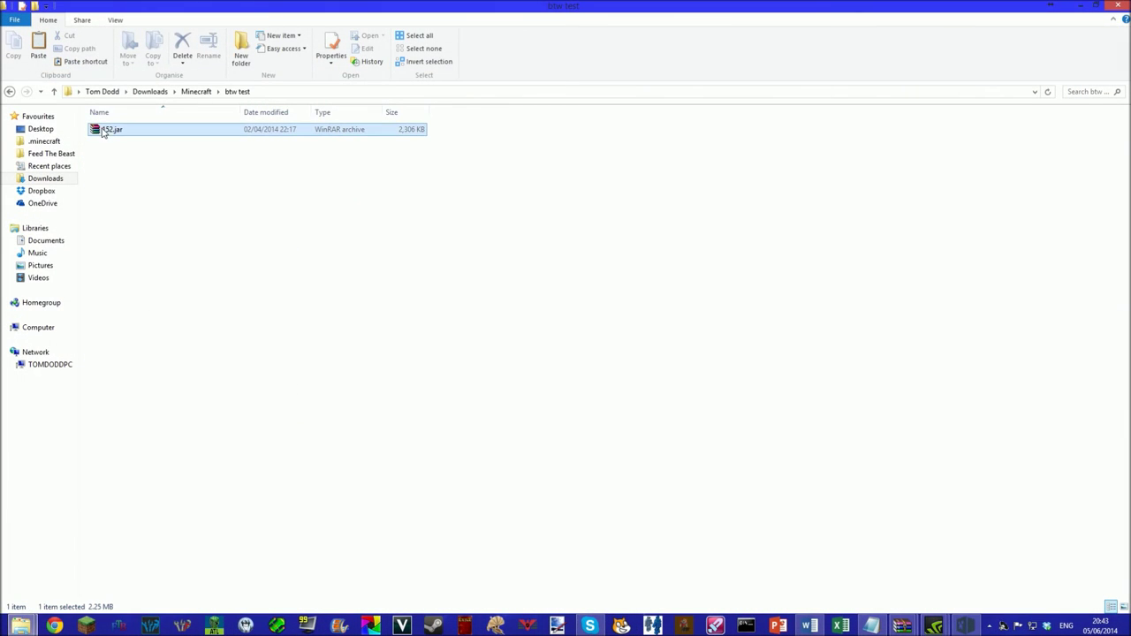
Open 152.jar in WinRAR to examine its contents, and close the archive.
{"action": "double_click", "coordinate": [115, 130]}
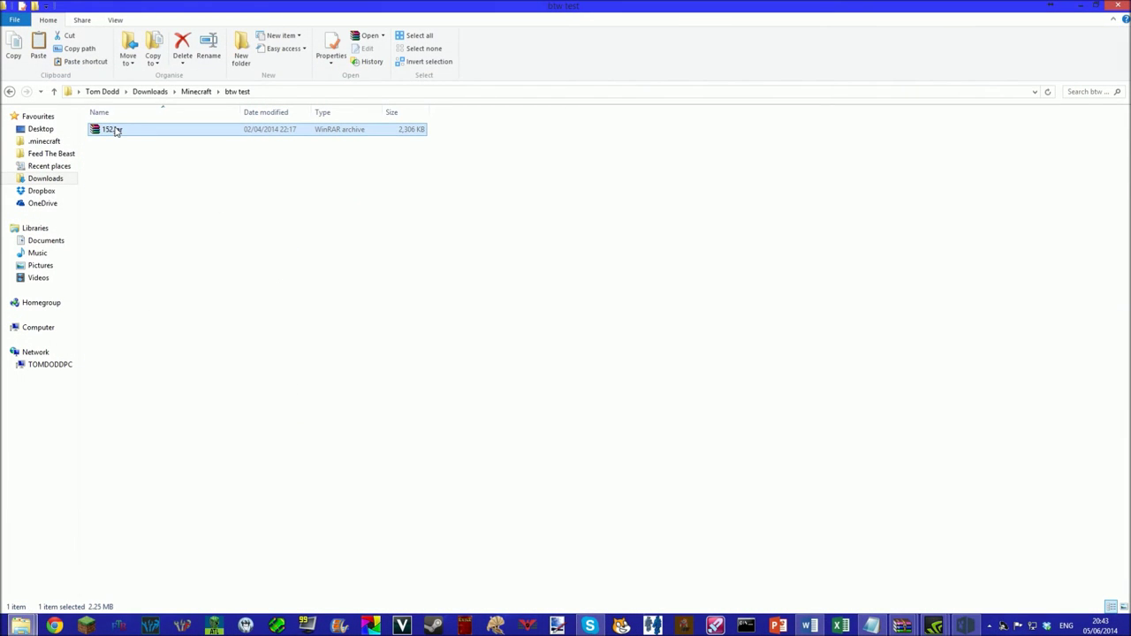
{"action": "double_click", "coordinate": [750, 88]}
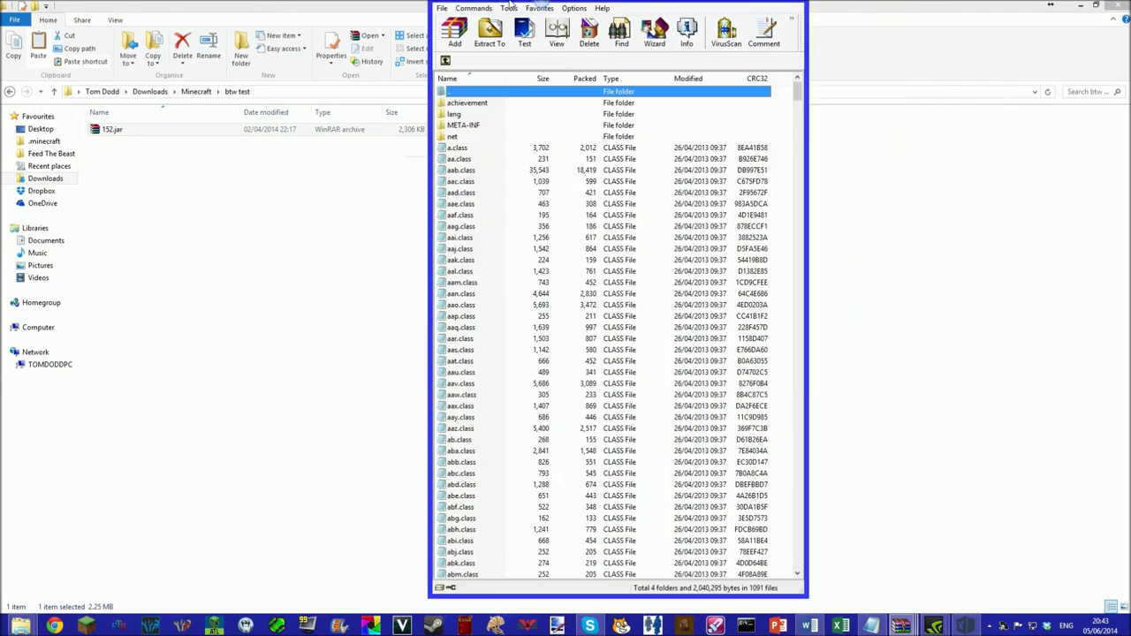
{"action": "left_click", "coordinate": [628, 313]}
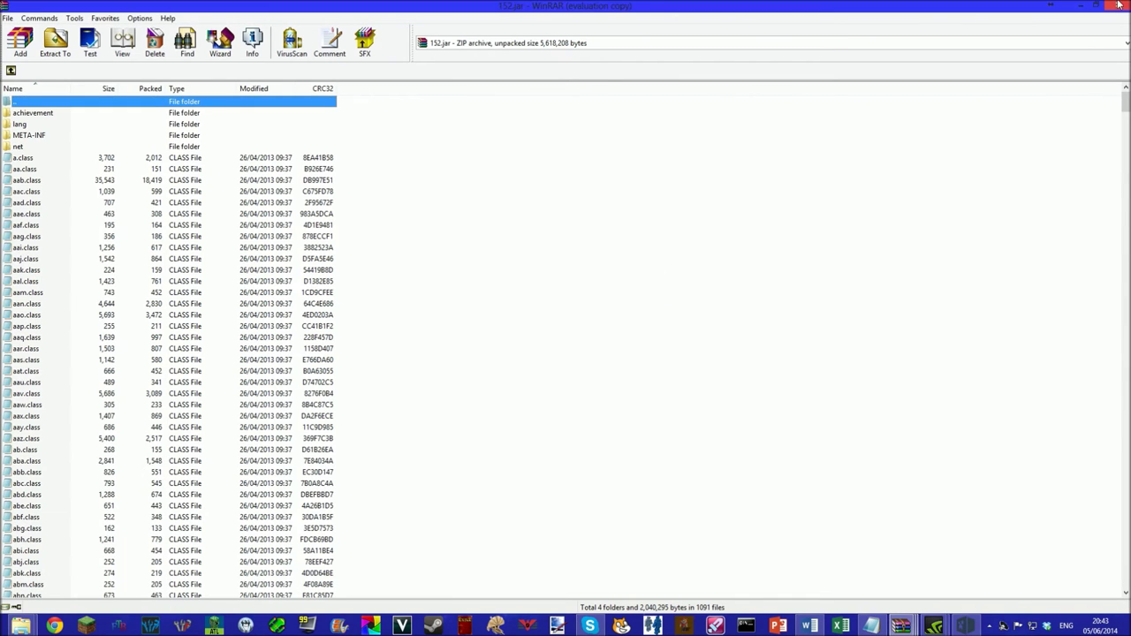
{"action": "left_click", "coordinate": [1118, 5]}
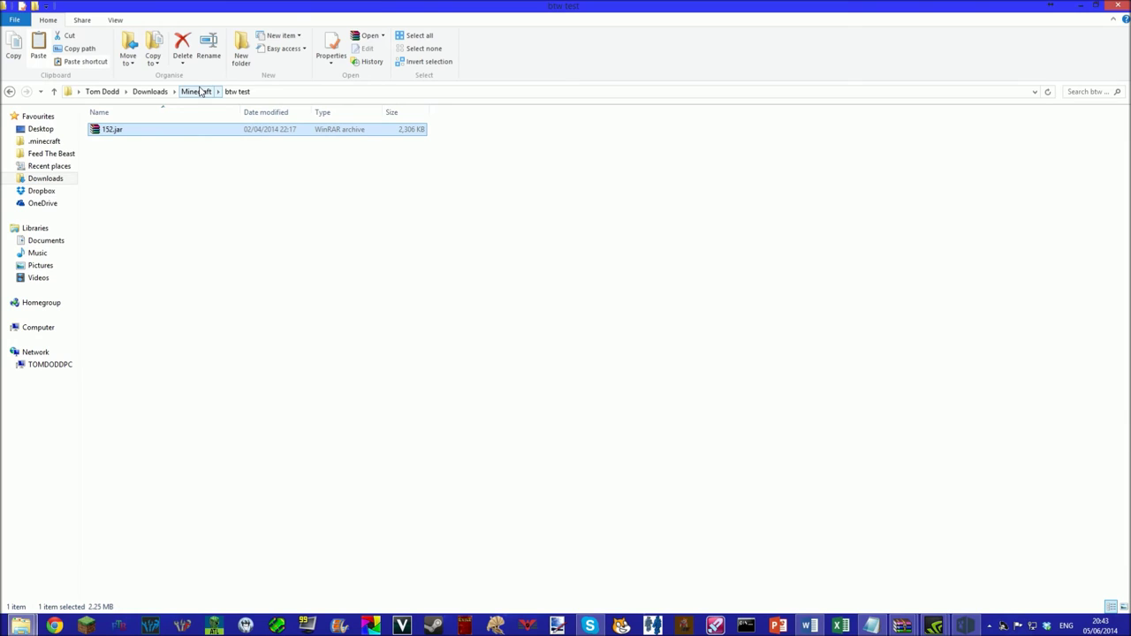
Open the BTW Server folder inside Downloads > Minecraft and copy its ServerStart.bat file.
{"action": "left_click", "coordinate": [196, 92]}
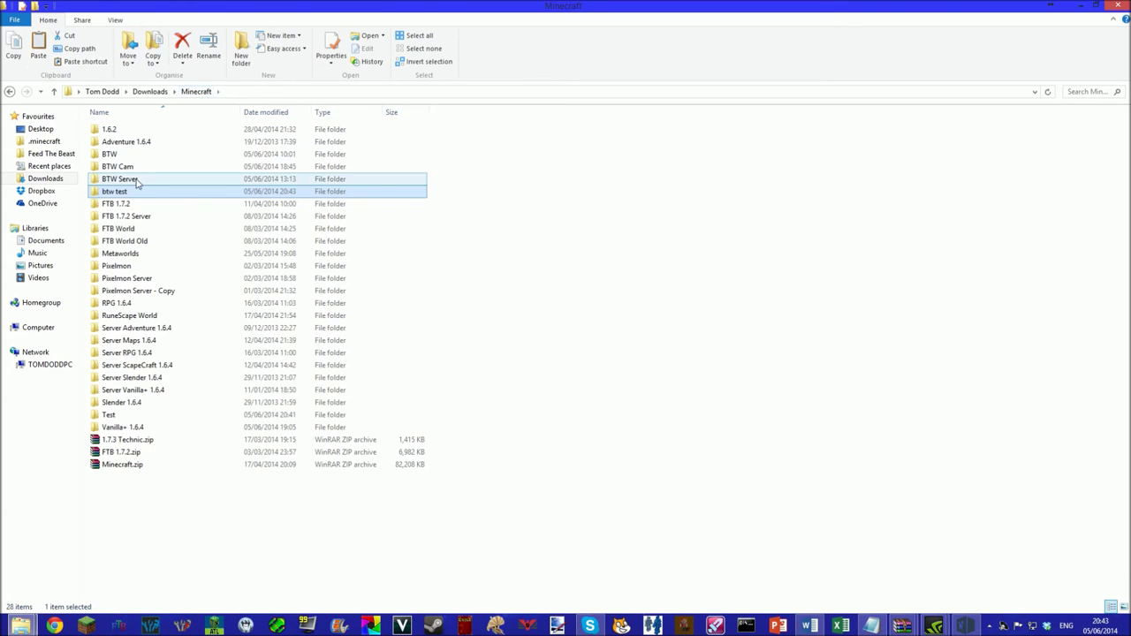
{"action": "double_click", "coordinate": [114, 155]}
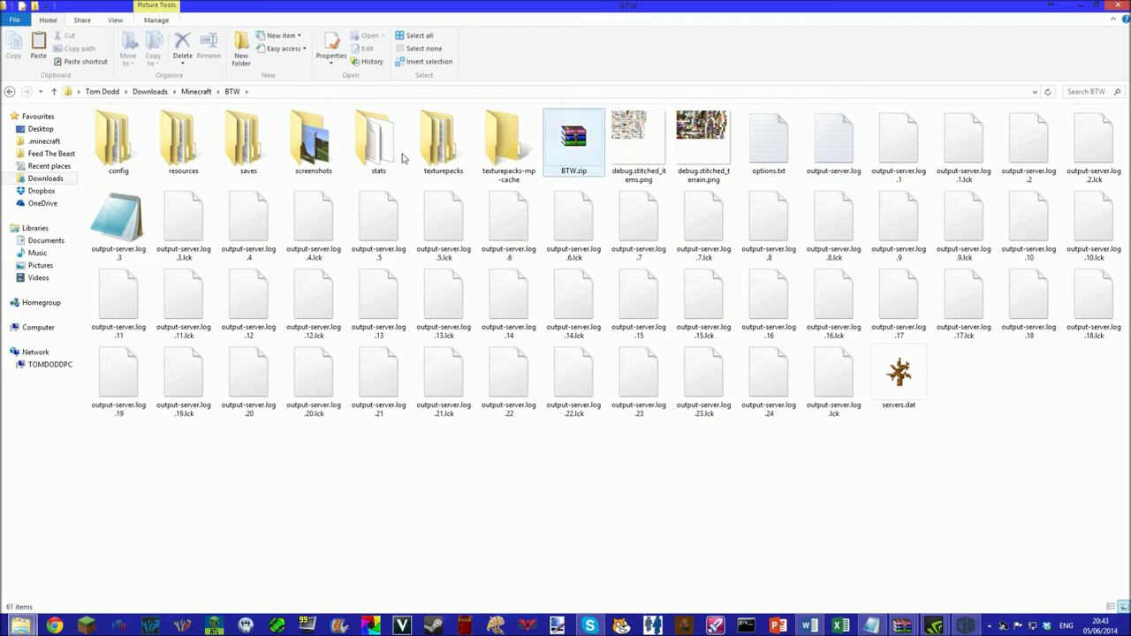
{"action": "left_click", "coordinate": [203, 98]}
{"action": "left_click", "coordinate": [134, 179]}
{"action": "double_click", "coordinate": [134, 179]}
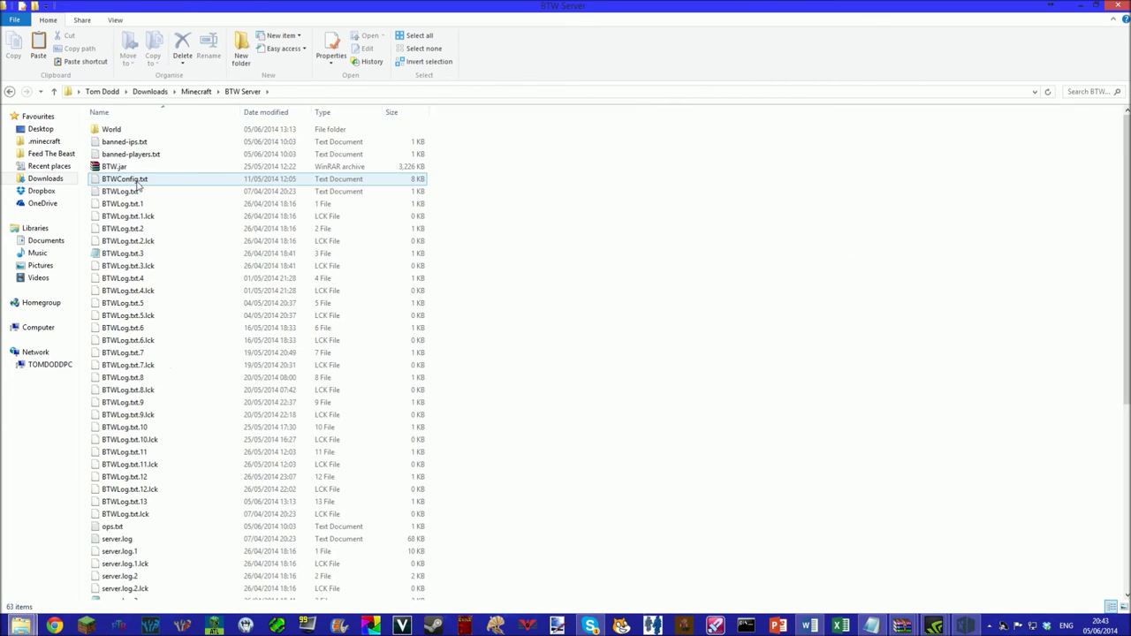
{"action": "scroll", "coordinate": [207, 244], "scroll_direction": "down", "scroll_amount": 8}
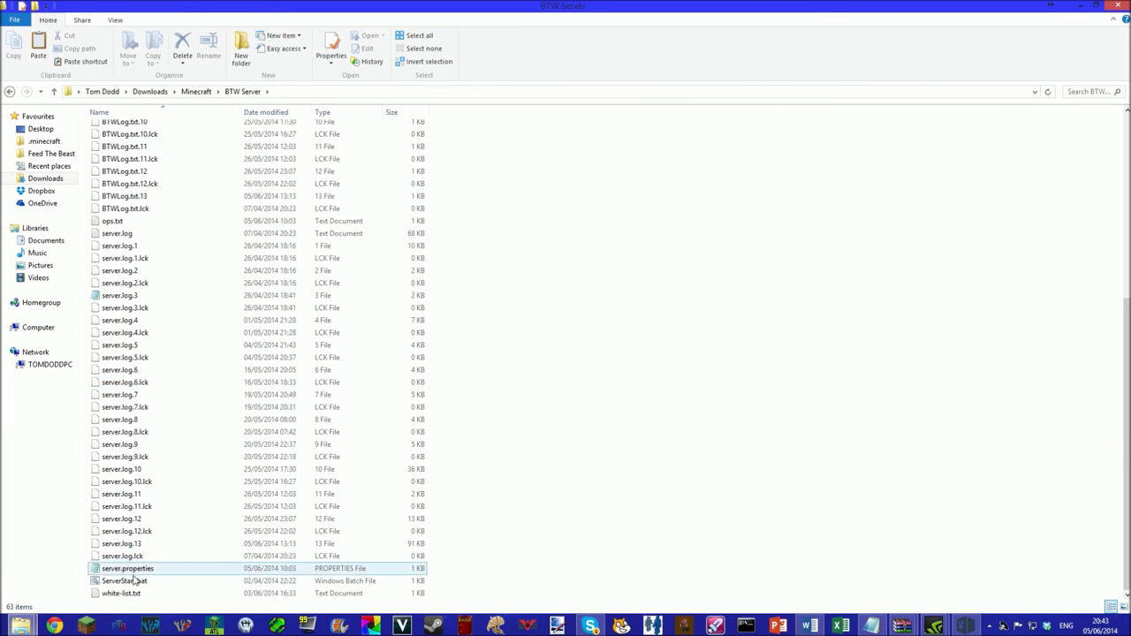
{"action": "left_click", "coordinate": [130, 581]}
{"action": "right_click", "coordinate": [130, 581]}
{"action": "left_click", "coordinate": [159, 501]}
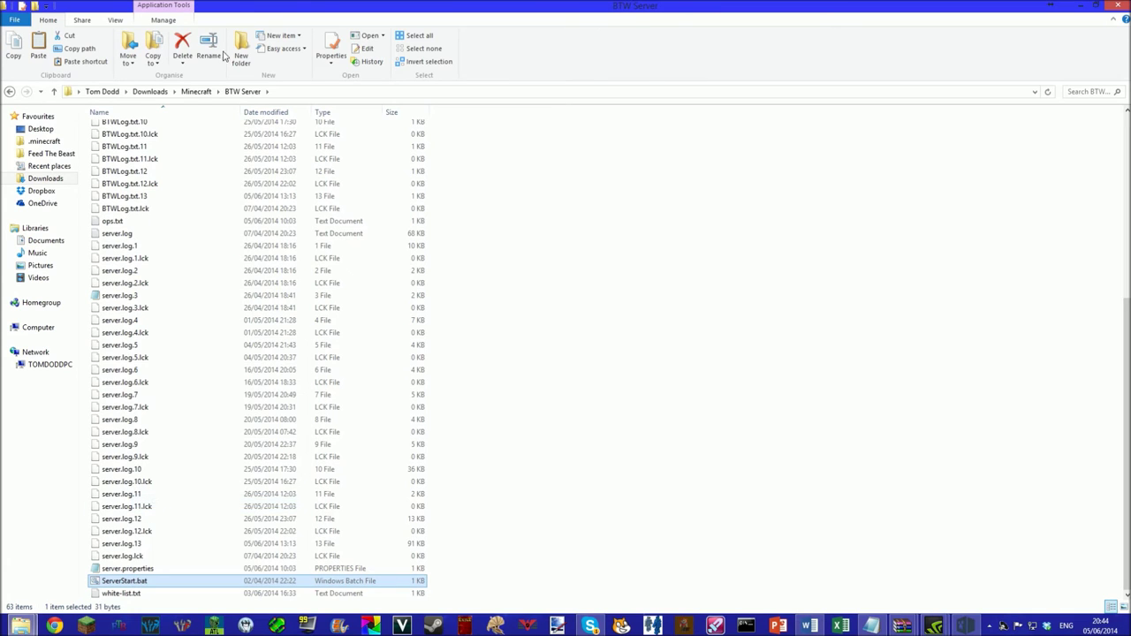
Return to the "btw test" folder in Downloads > Minecraft and paste the copied ServerStart.bat there.
{"action": "left_click", "coordinate": [196, 91]}
{"action": "left_click", "coordinate": [149, 91]}
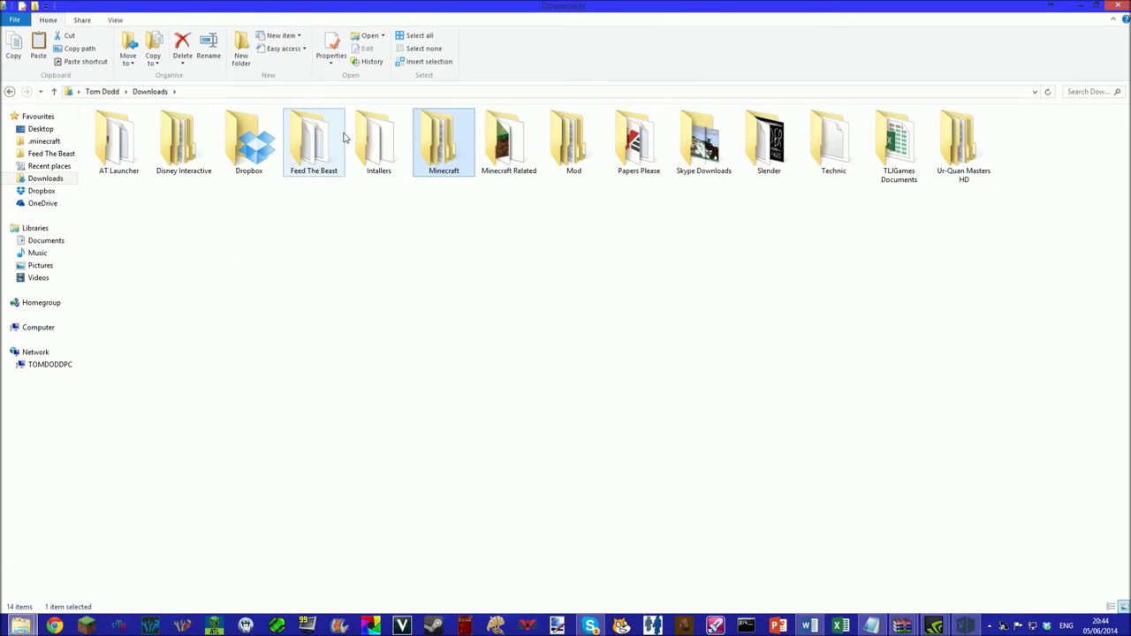
{"action": "double_click", "coordinate": [441, 148]}
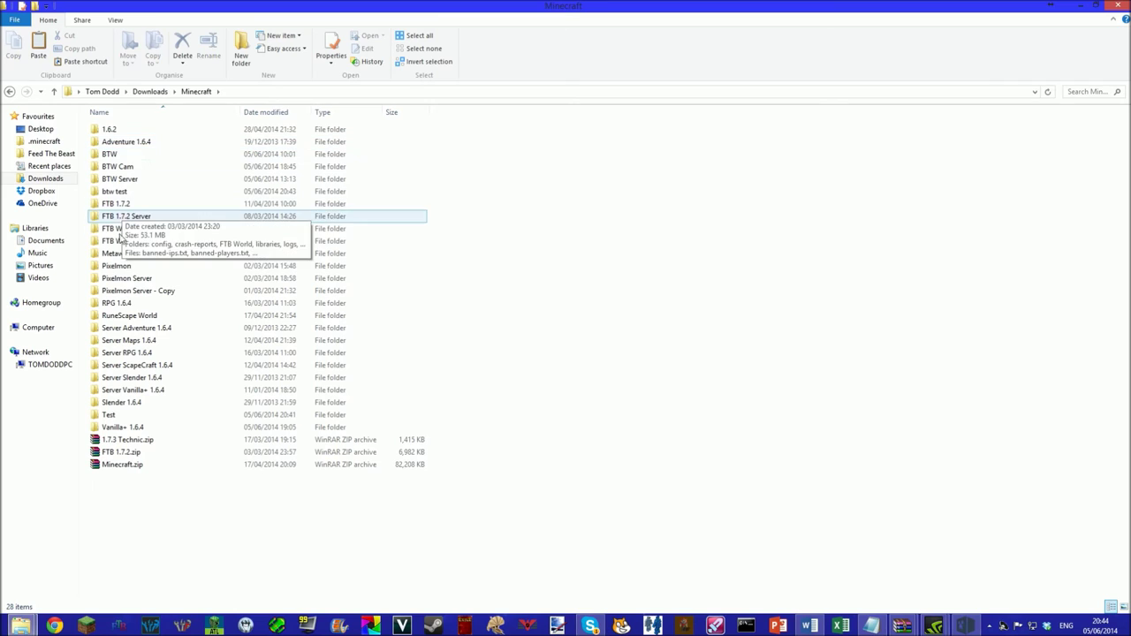
{"action": "double_click", "coordinate": [113, 191]}
{"action": "right_click", "coordinate": [154, 231]}
{"action": "left_click", "coordinate": [183, 313]}
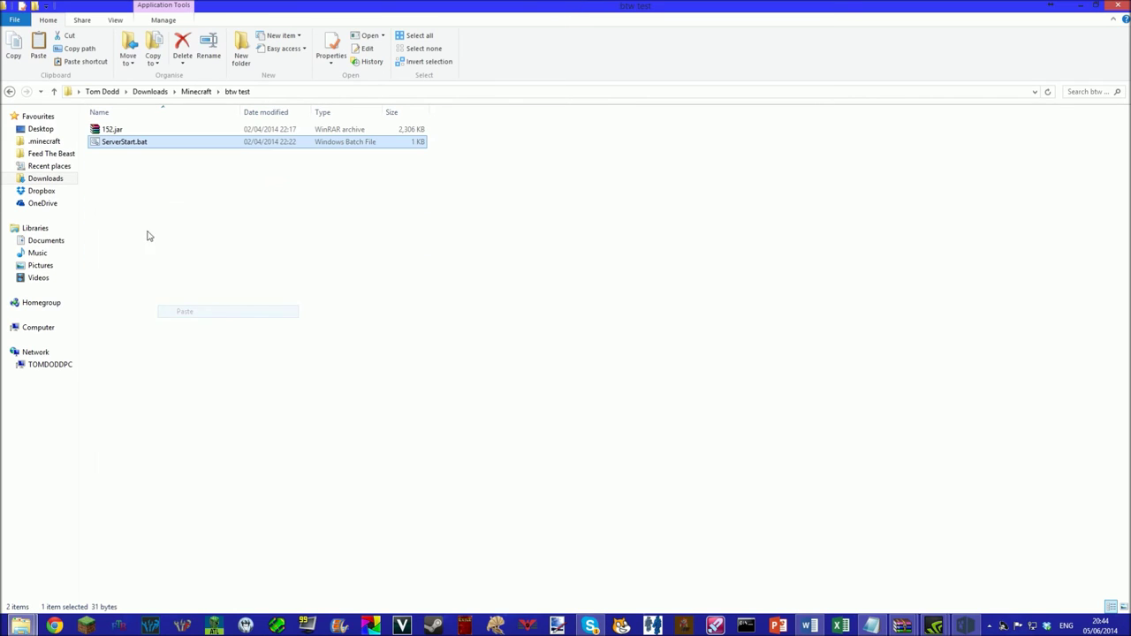
Open the pasted ServerStart.bat in Notepad beside the folder window and change the jar it launches to 152.jar.
{"action": "right_click", "coordinate": [110, 147]}
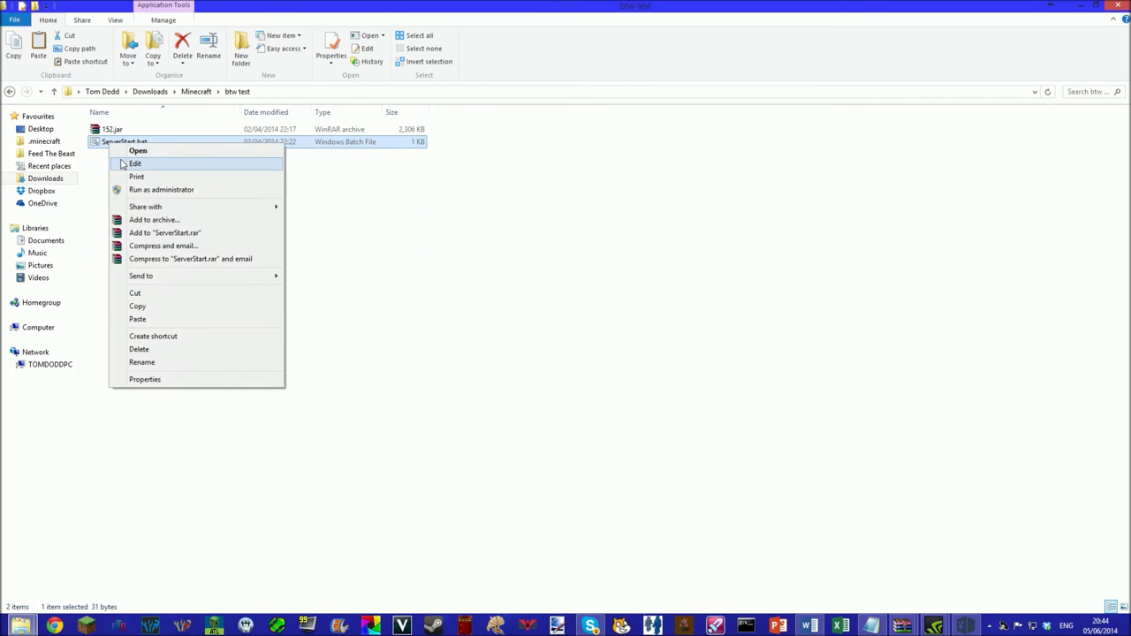
{"action": "left_click", "coordinate": [130, 165]}
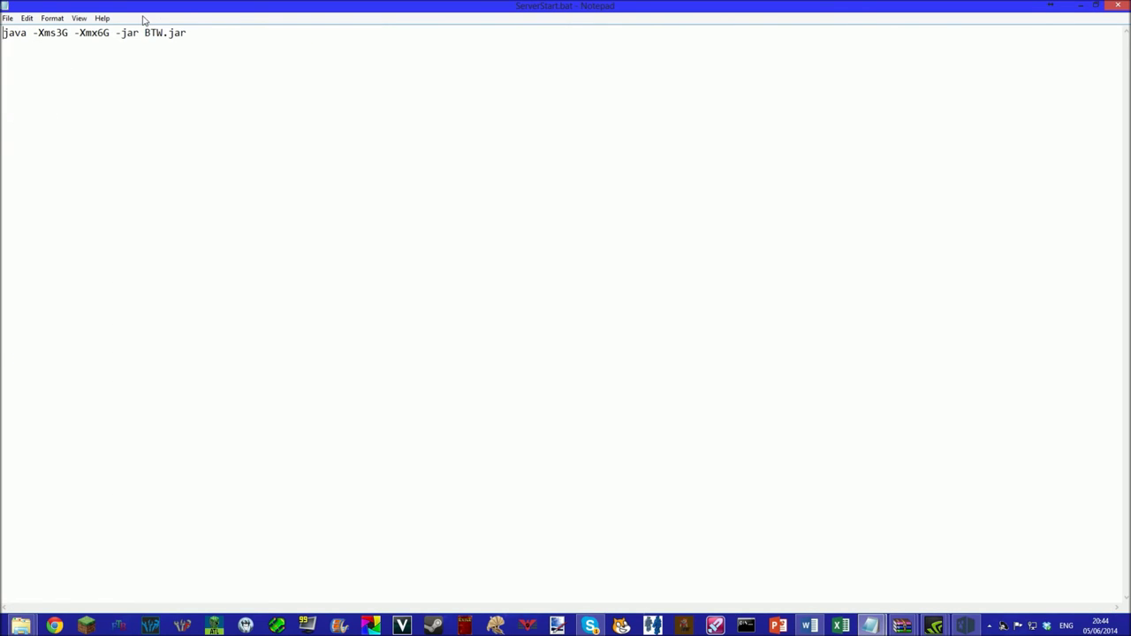
{"action": "key", "text": "super+Right"}
{"action": "key", "text": "super+Right"}
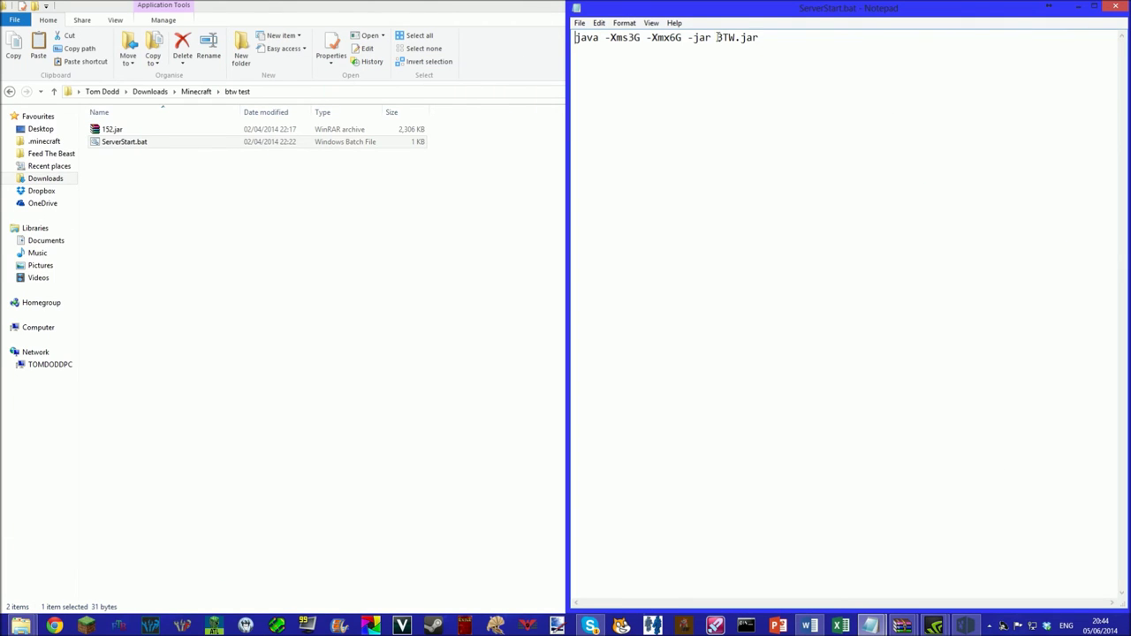
{"action": "left_click_drag", "start_coordinate": [717, 37], "coordinate": [739, 41]}
{"action": "type", "text": "152"}
Review the java launch line with its -Xms3G and -Xmx6G options, save ServerStart.bat and close Notepad.
{"action": "left_click_drag", "start_coordinate": [575, 40], "coordinate": [634, 40]}
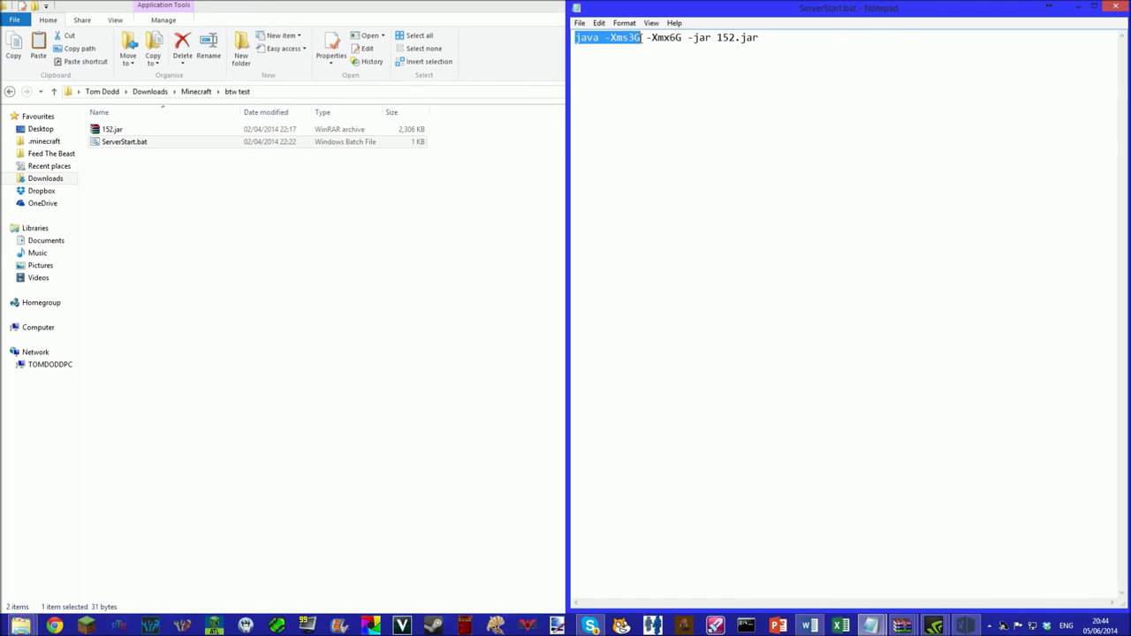
{"action": "left_click_drag", "start_coordinate": [656, 39], "coordinate": [618, 93]}
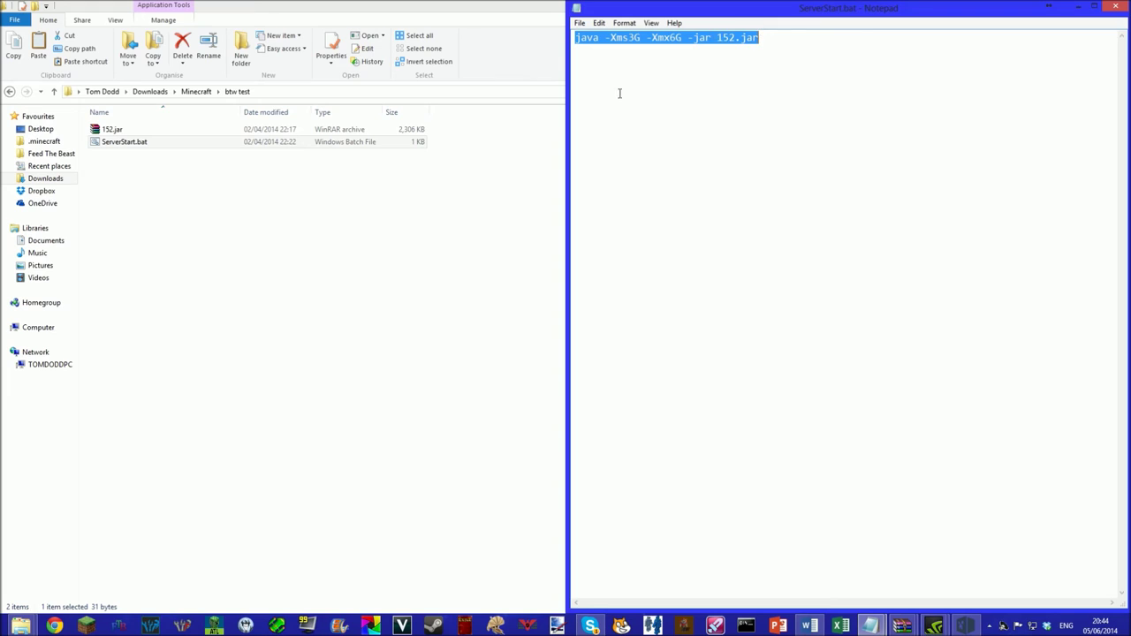
{"action": "left_click", "coordinate": [676, 94]}
{"action": "left_click", "coordinate": [582, 24]}
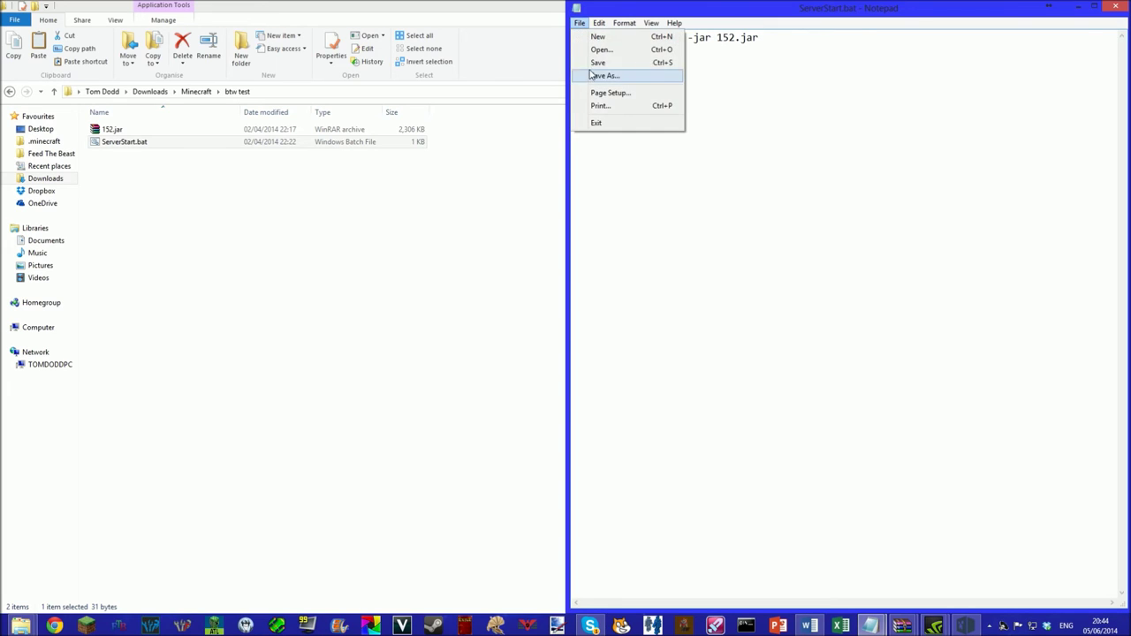
{"action": "left_click", "coordinate": [614, 63]}
{"action": "left_click", "coordinate": [1115, 8]}
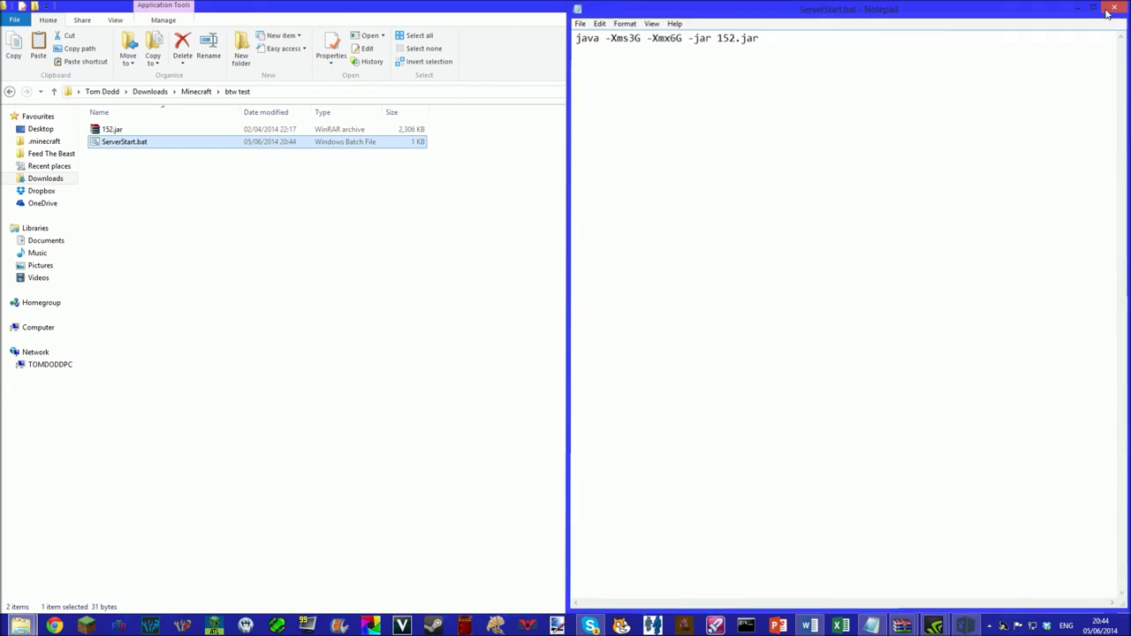
Run ServerStart.bat to generate the unmodded server's files and world, and shut the server down once it has loaded.
{"action": "double_click", "coordinate": [185, 145]}
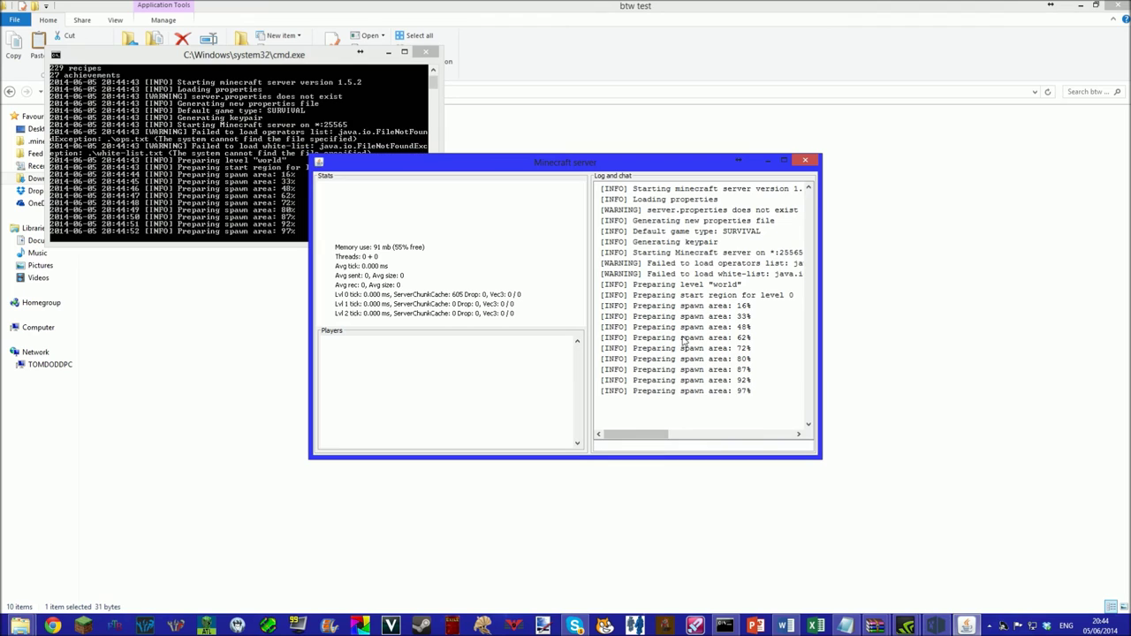
{"action": "left_click", "coordinate": [805, 160]}
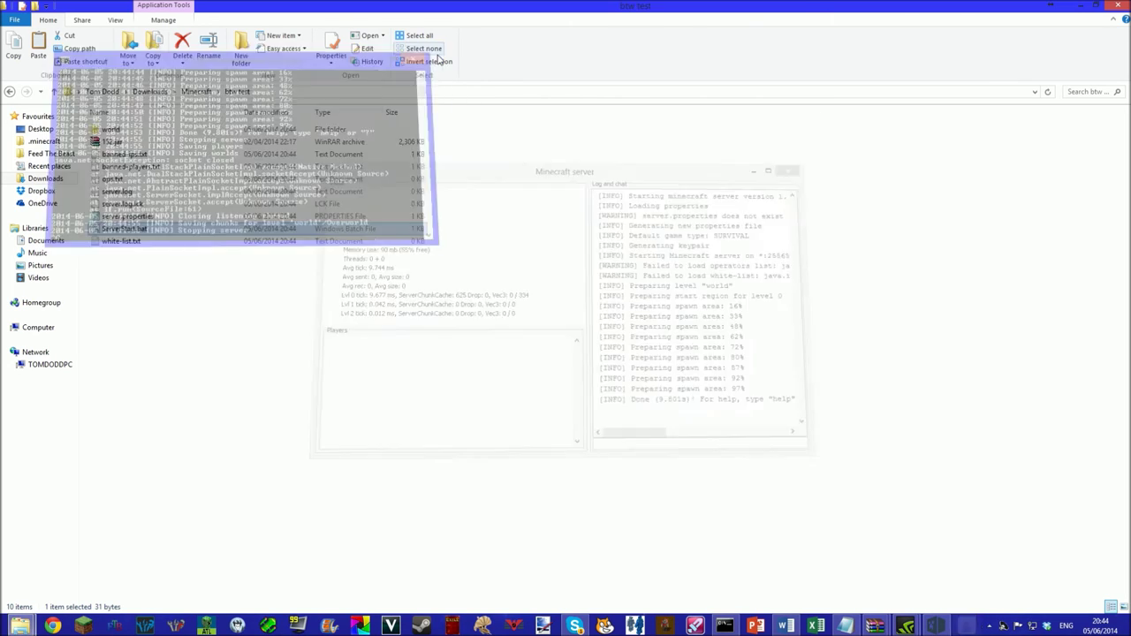
{"action": "left_click", "coordinate": [305, 230]}
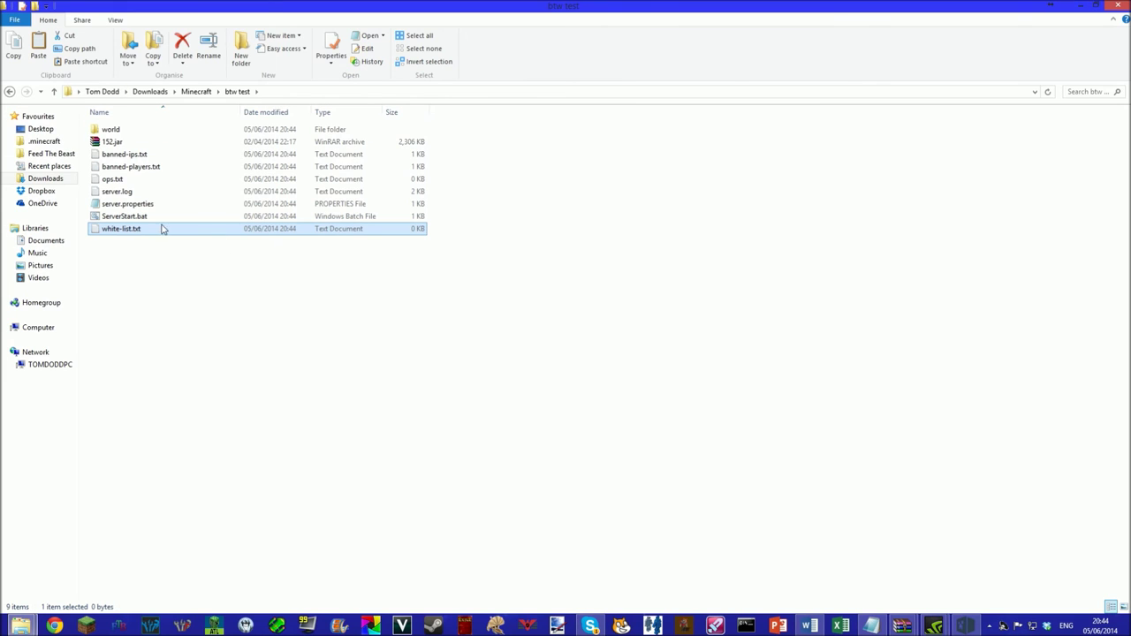
Look over the generated server files, including white-list.txt, ops.txt and the world folder.
{"action": "left_click", "coordinate": [115, 275]}
{"action": "double_click", "coordinate": [125, 228]}
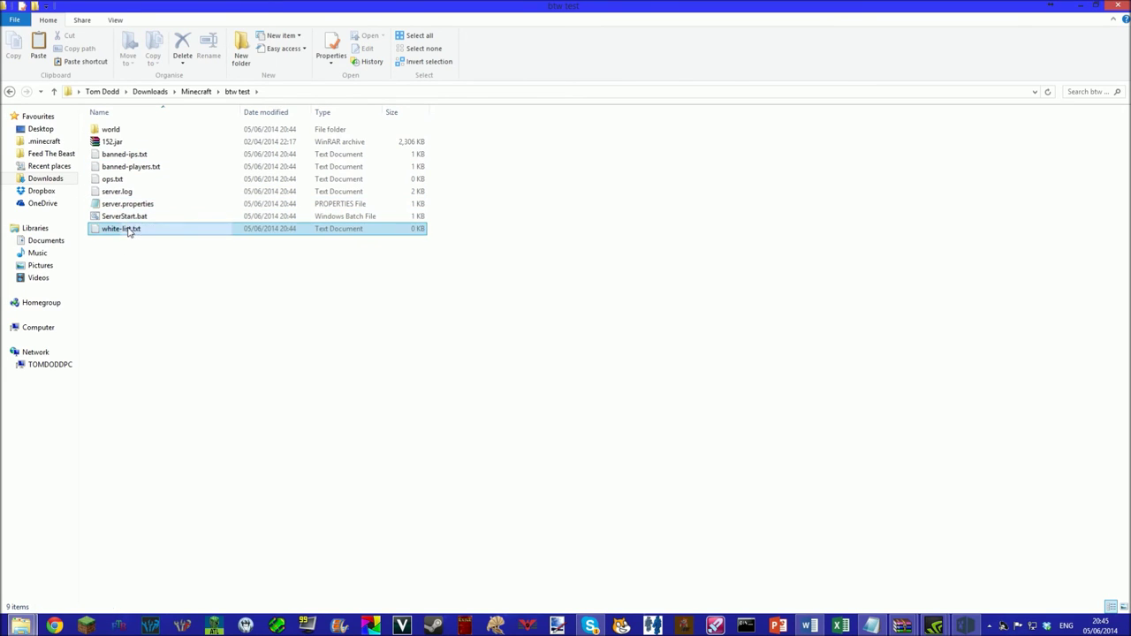
{"action": "left_click", "coordinate": [883, 108]}
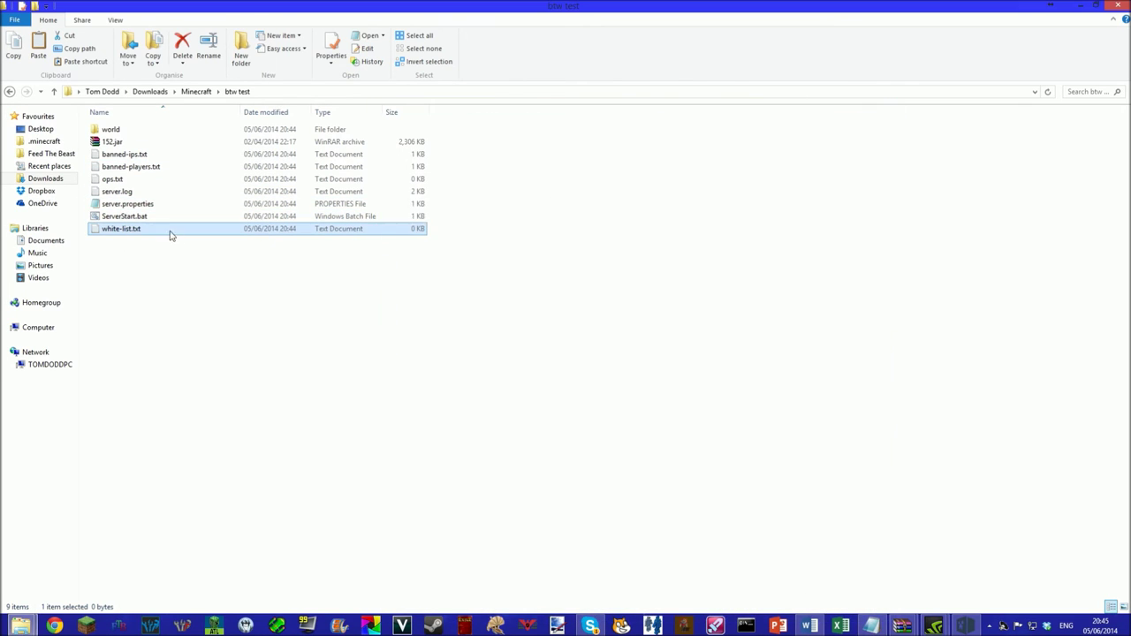
{"action": "left_click", "coordinate": [110, 203]}
{"action": "left_click", "coordinate": [105, 182]}
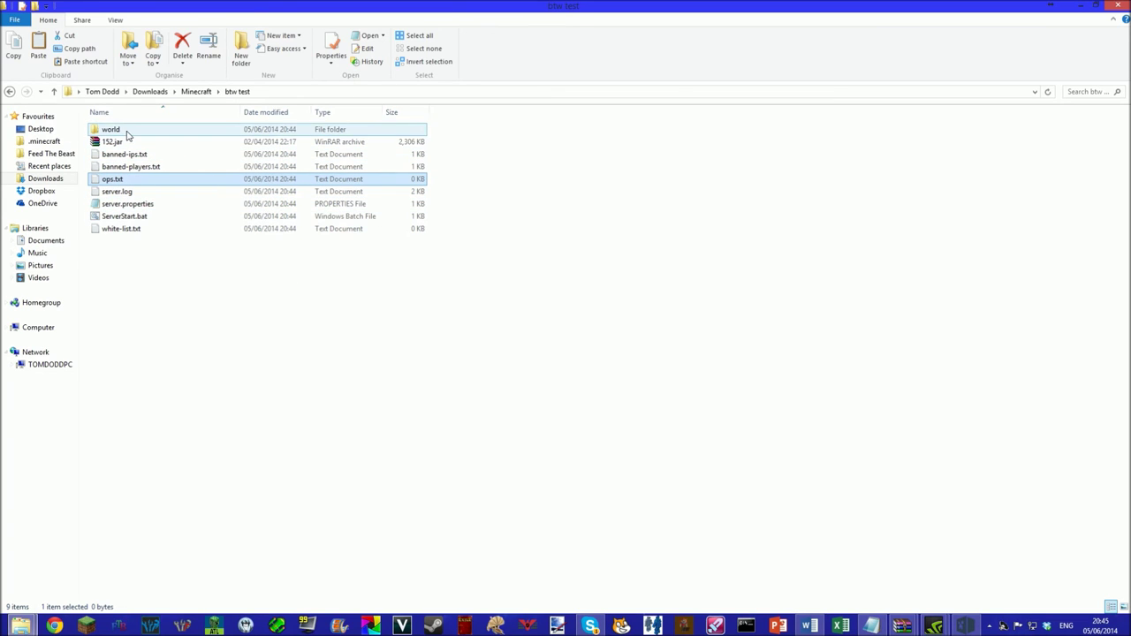
{"action": "left_click", "coordinate": [126, 132]}
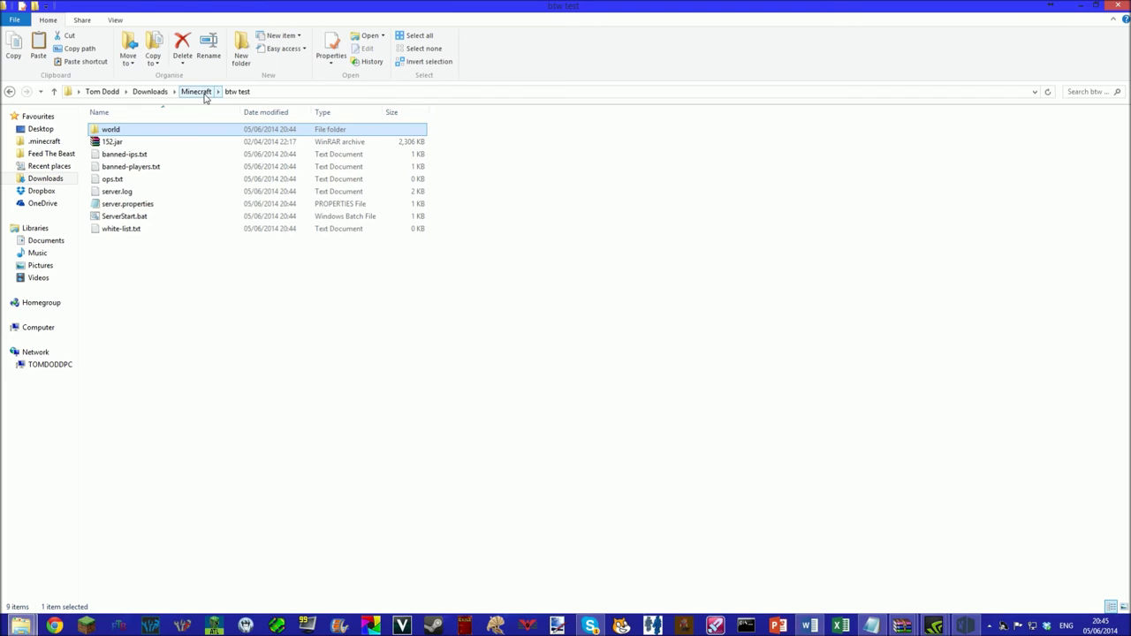
Place the "btw test" folder window beside the BTWMod4-99999A0CbMarsupial.zip archive and open the archive's folder of server class files.
{"action": "double_click", "coordinate": [859, 4]}
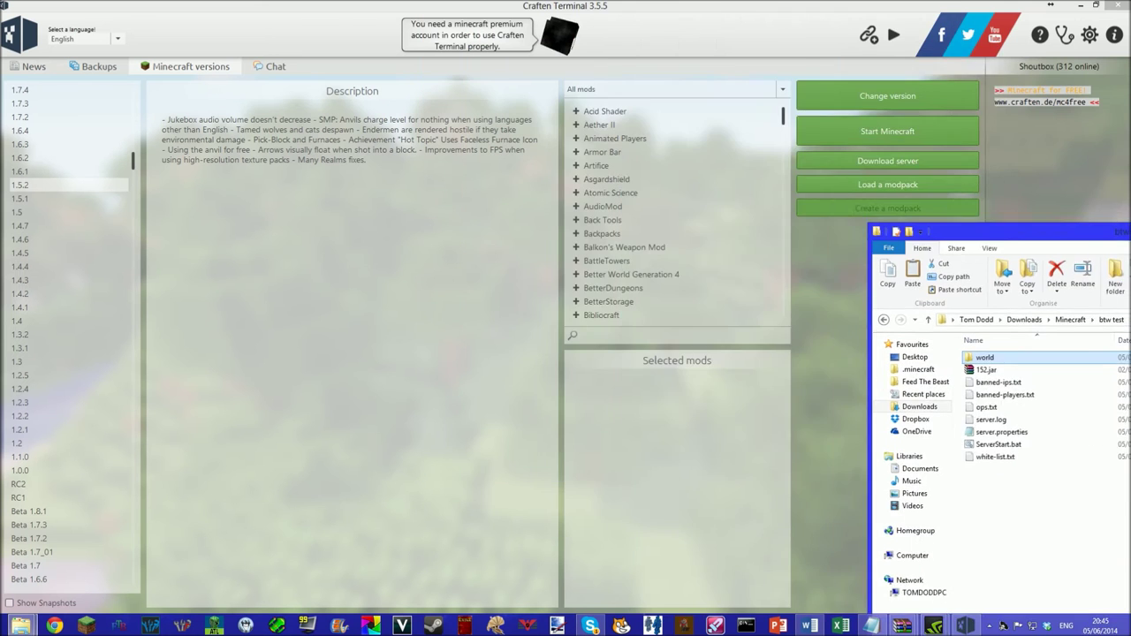
{"action": "left_click_drag", "start_coordinate": [859, 5], "coordinate": [297, 4]}
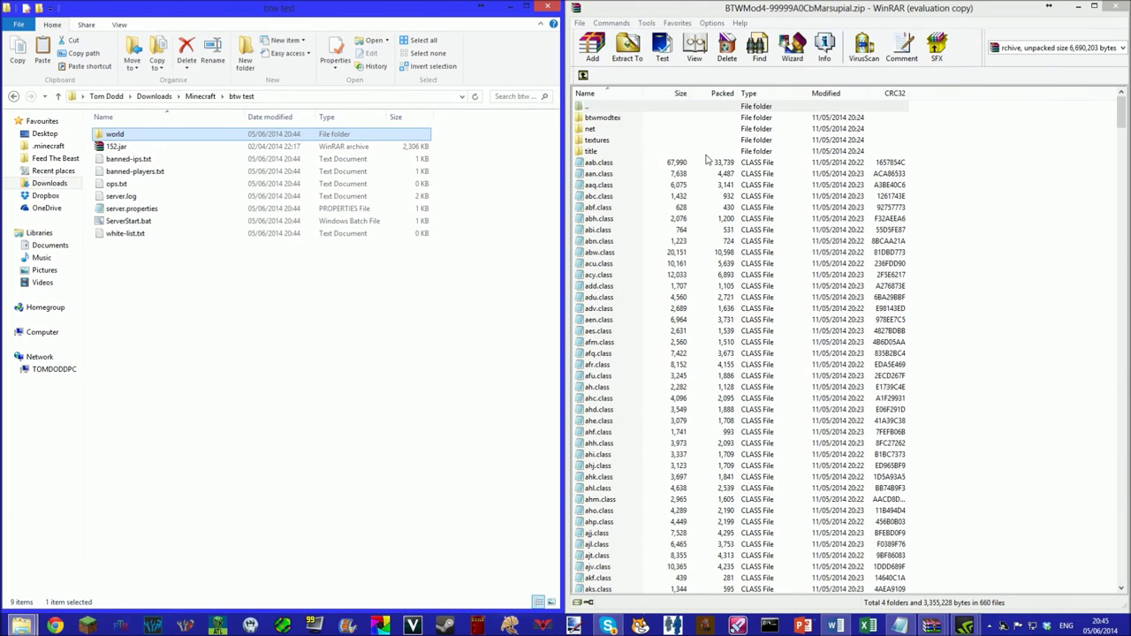
{"action": "left_click", "coordinate": [583, 76]}
{"action": "left_click", "coordinate": [611, 119]}
{"action": "double_click", "coordinate": [612, 120]}
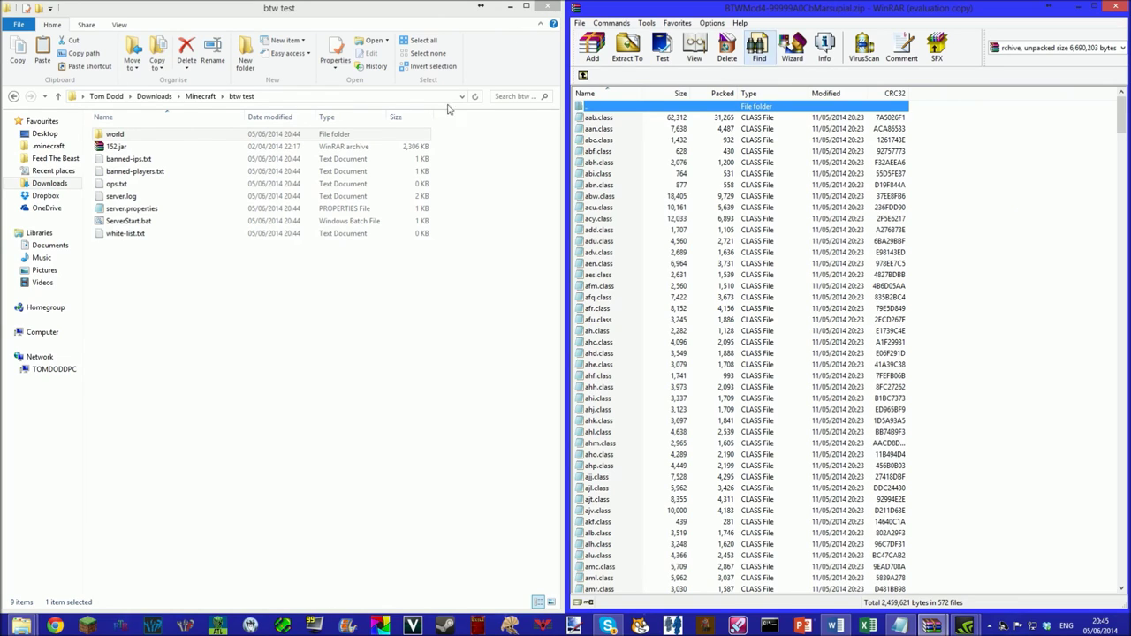
Open 152.jar in WinRAR and arrange it side by side with the mod archive.
{"action": "double_click", "coordinate": [123, 145]}
{"action": "left_click_drag", "start_coordinate": [399, 5], "coordinate": [1129, 9]}
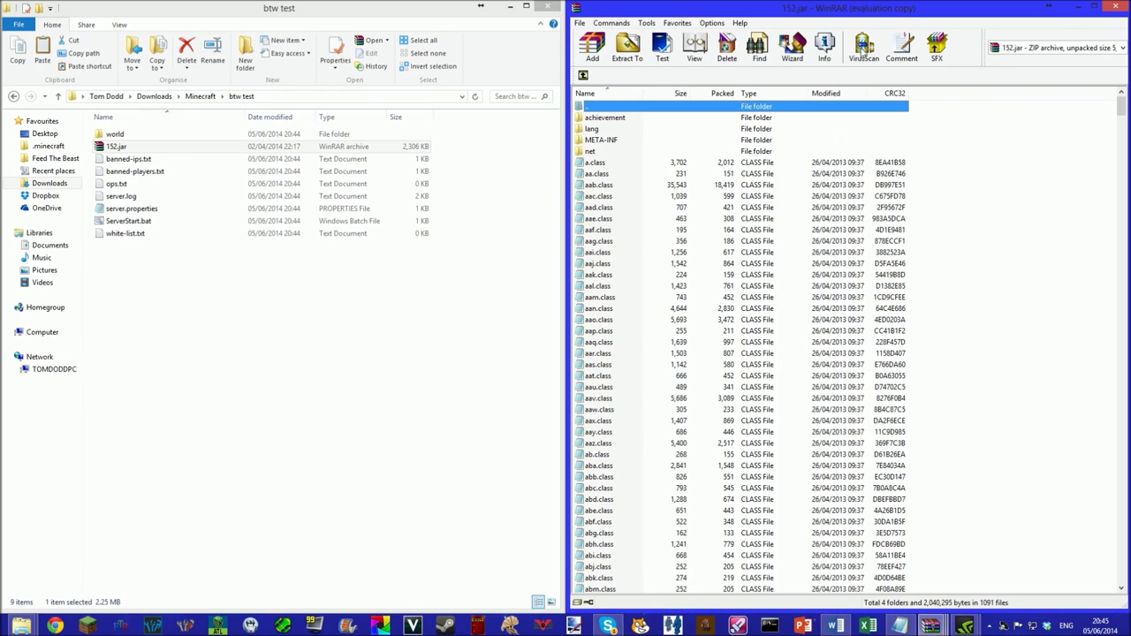
{"action": "left_click_drag", "start_coordinate": [848, 7], "coordinate": [464, 7]}
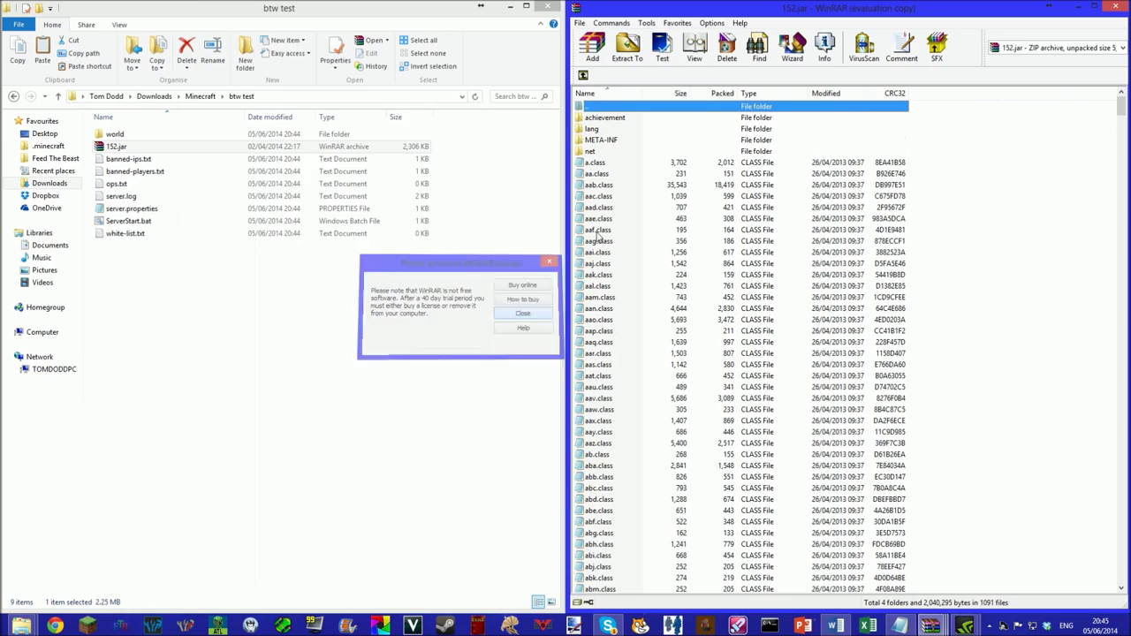
{"action": "left_click", "coordinate": [525, 314]}
{"action": "left_click_drag", "start_coordinate": [805, 7], "coordinate": [237, 10]}
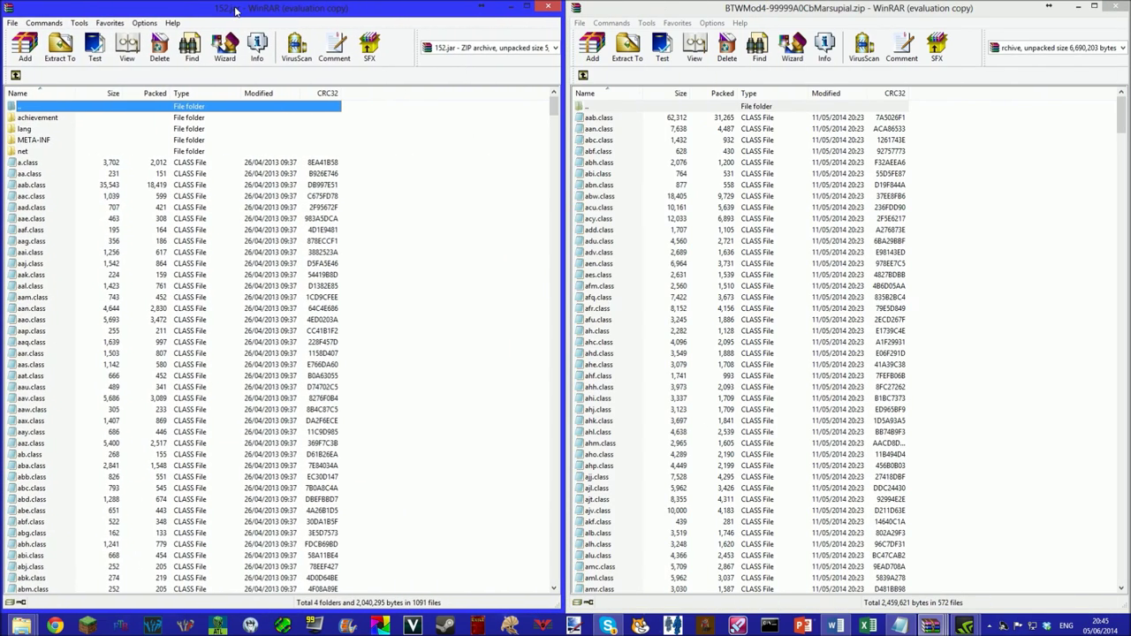
Add all server files from the mod archive to 152.jar with the "Add and replace files" mode, and close both archives.
{"action": "left_click", "coordinate": [1020, 215]}
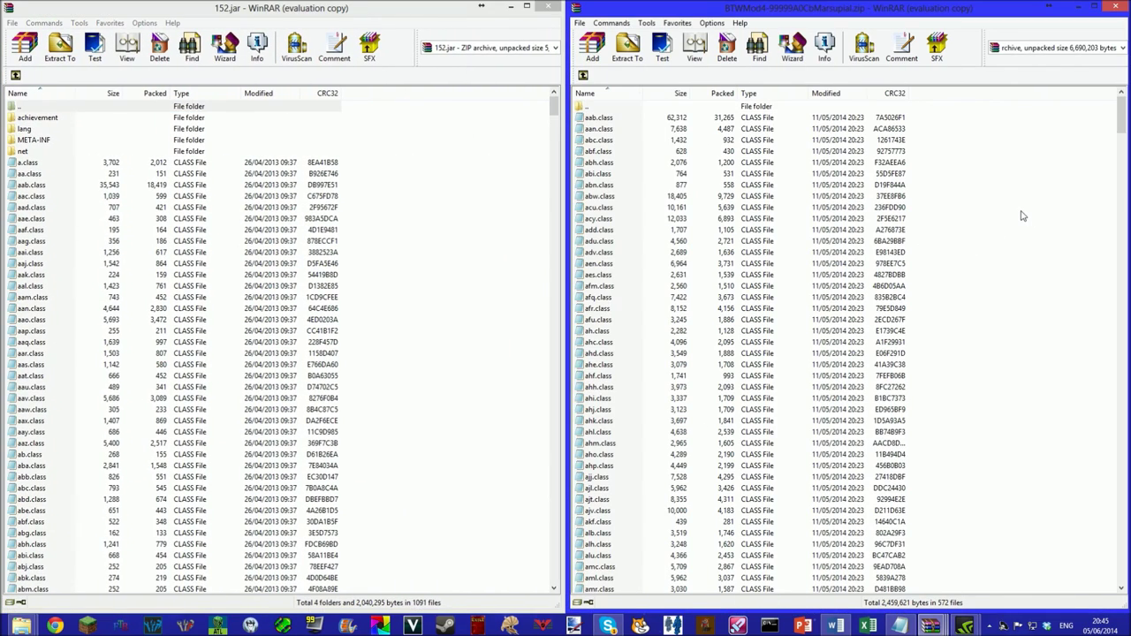
{"action": "key", "text": "ctrl+a"}
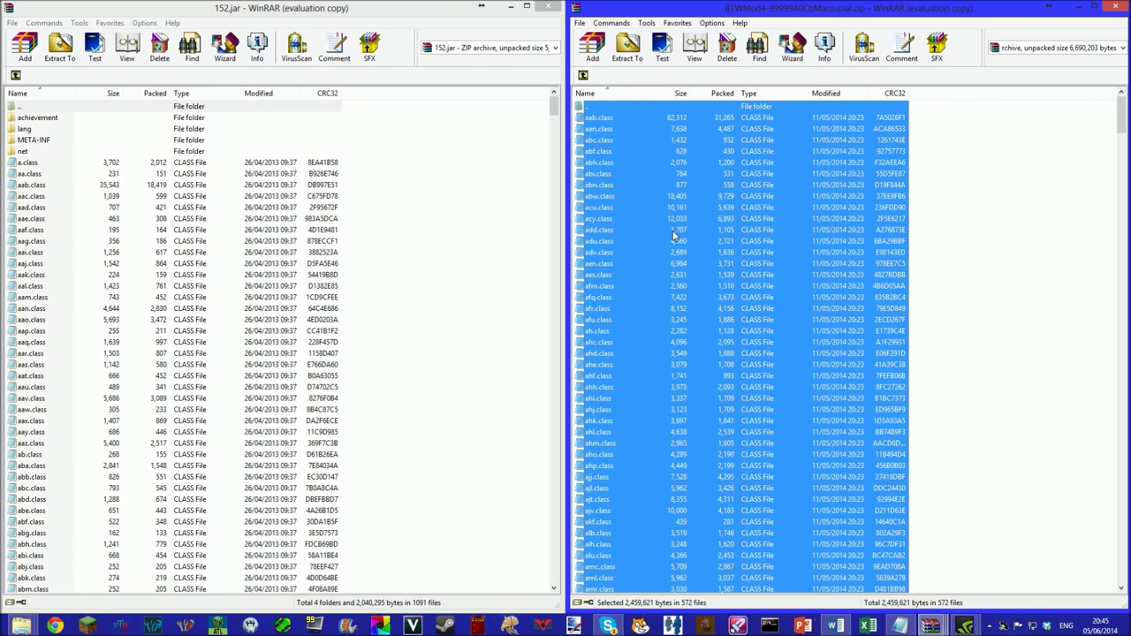
{"action": "left_click_drag", "start_coordinate": [701, 212], "coordinate": [318, 232]}
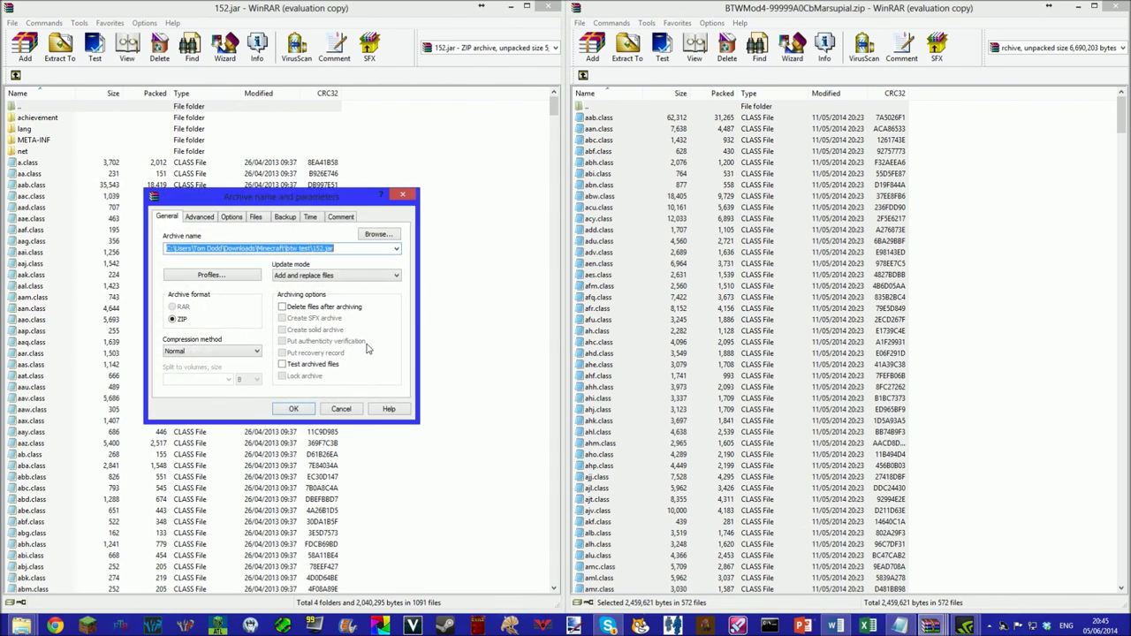
{"action": "left_click", "coordinate": [301, 408]}
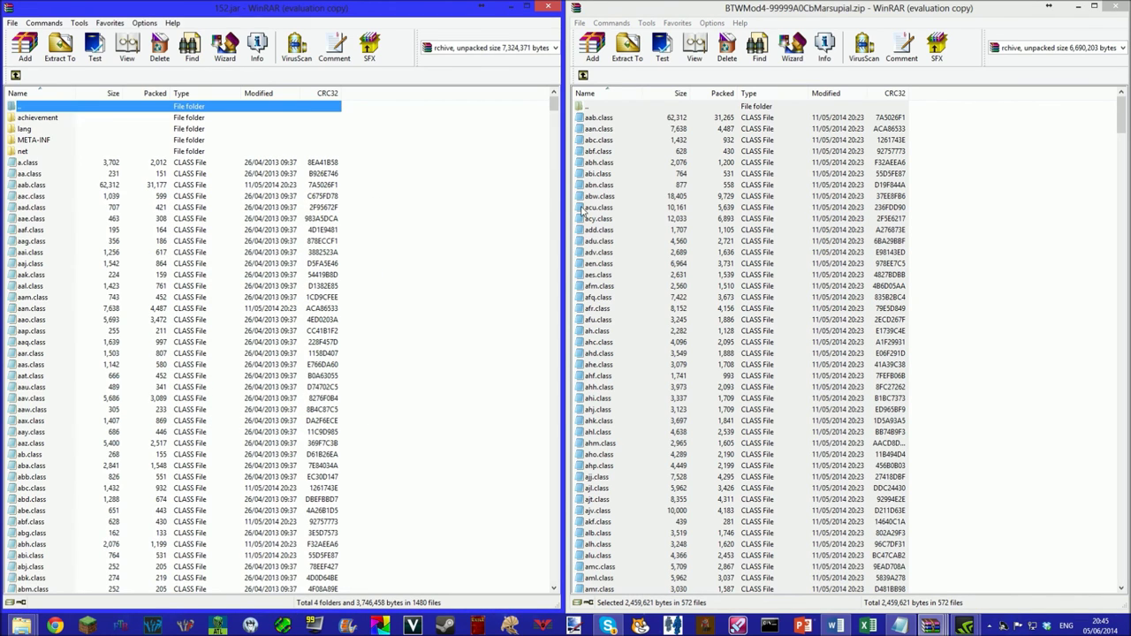
{"action": "left_click", "coordinate": [548, 6]}
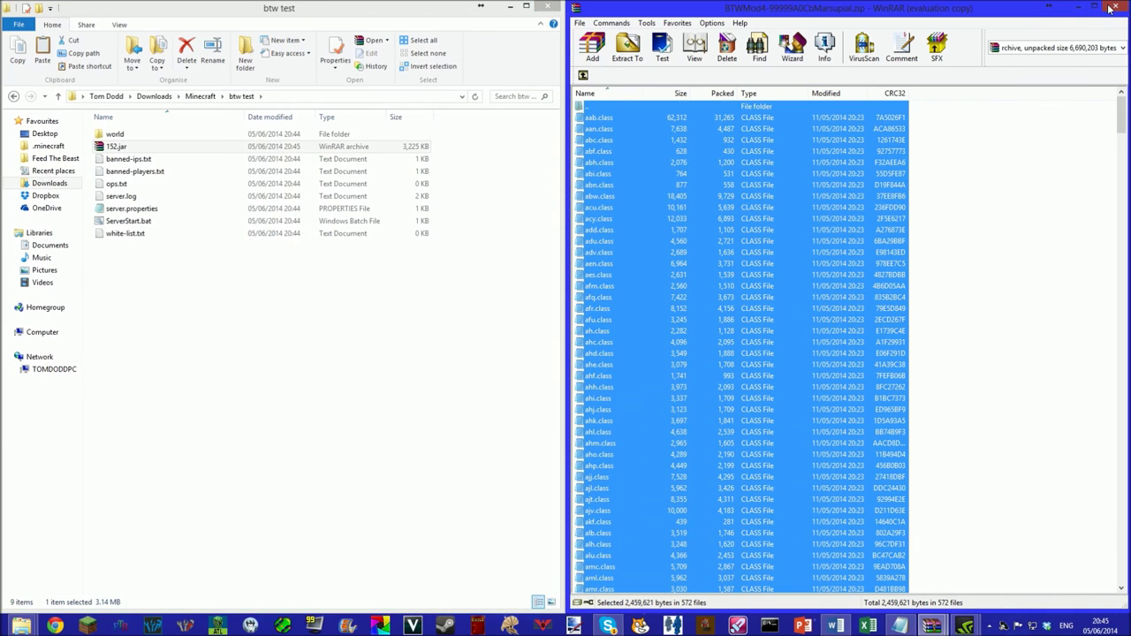
{"action": "left_click", "coordinate": [1115, 7]}
Launch the modded server with ServerStart.bat and check its log for the Better Than Wolves initialization.
{"action": "double_click", "coordinate": [133, 221]}
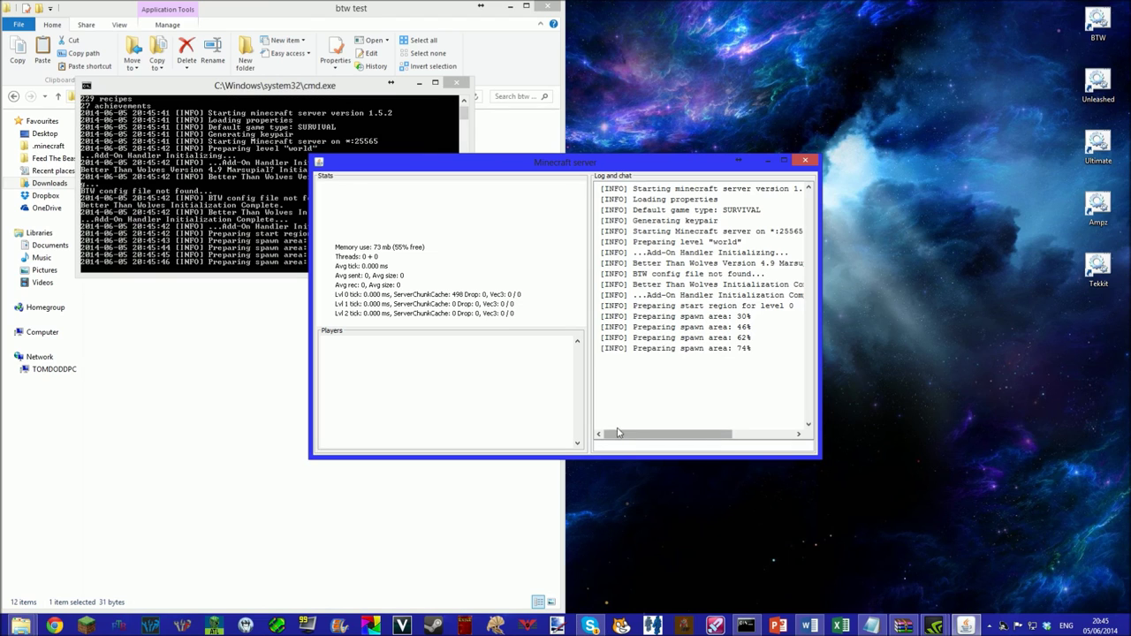
{"action": "left_click_drag", "start_coordinate": [643, 432], "coordinate": [669, 434]}
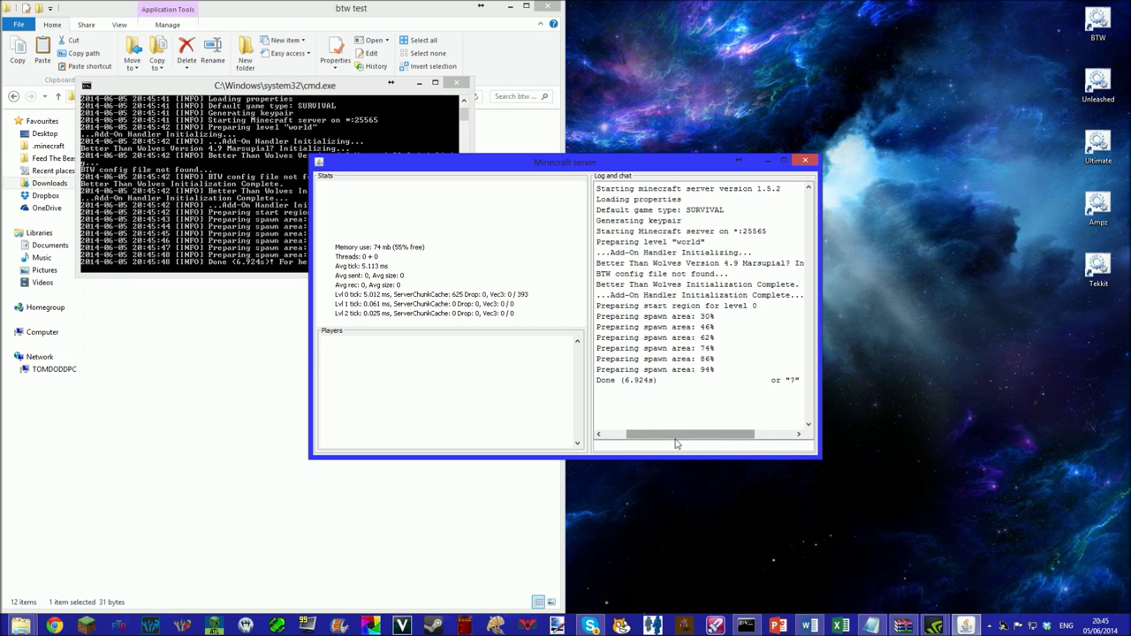
Check the rest of the Minecraft server log, and shut down the server together with its command window.
{"action": "left_click_drag", "start_coordinate": [676, 437], "coordinate": [749, 433]}
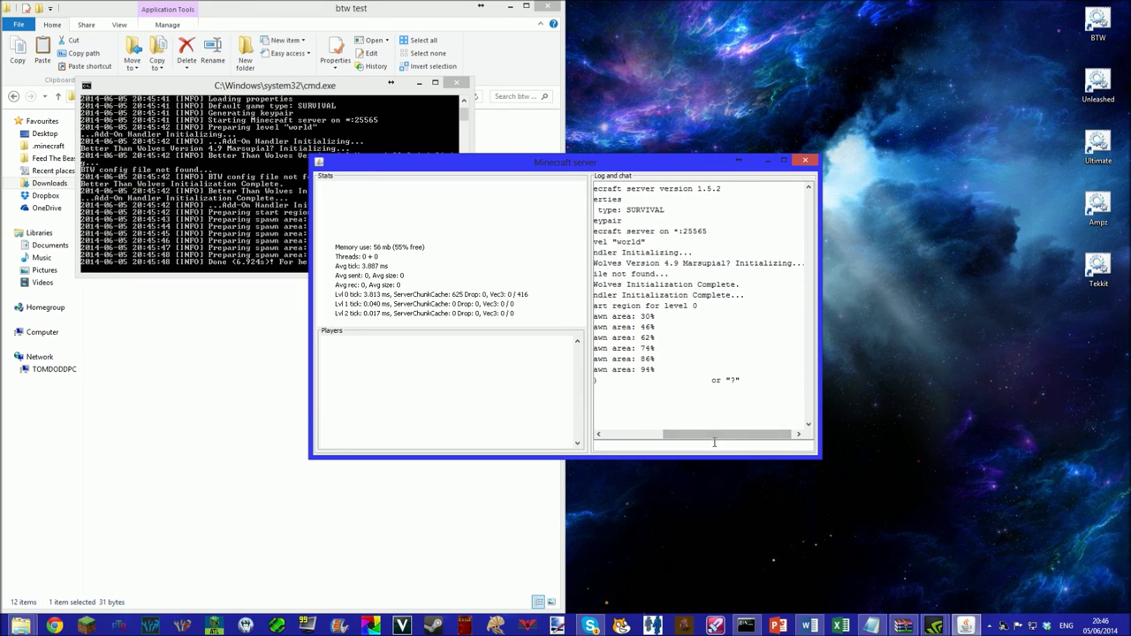
{"action": "left_click_drag", "start_coordinate": [720, 435], "coordinate": [598, 426]}
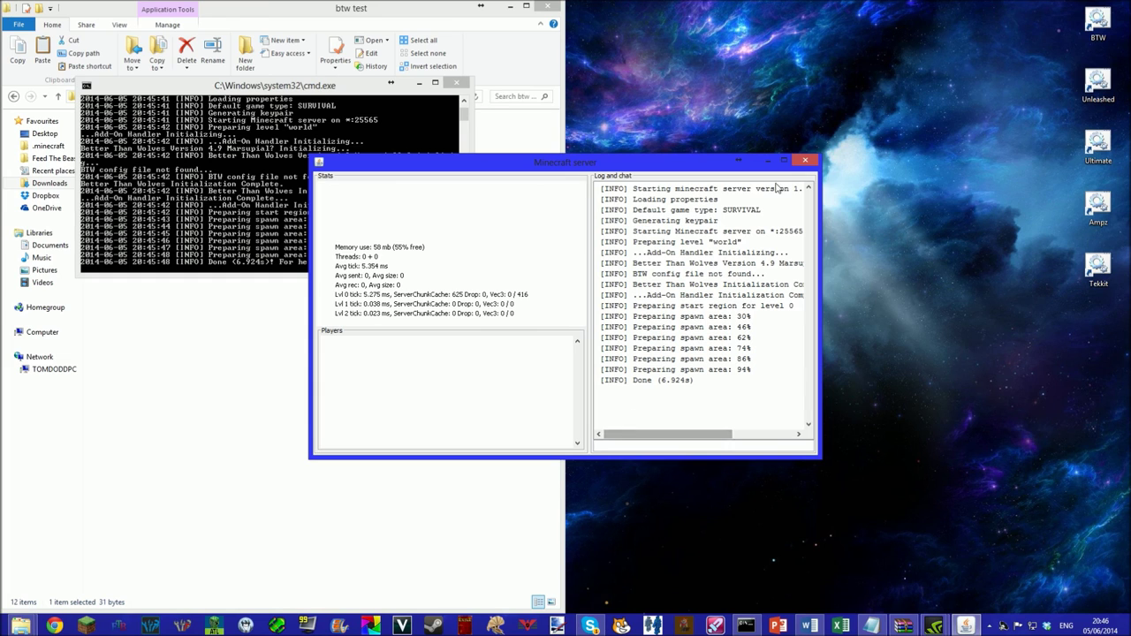
{"action": "left_click", "coordinate": [804, 164]}
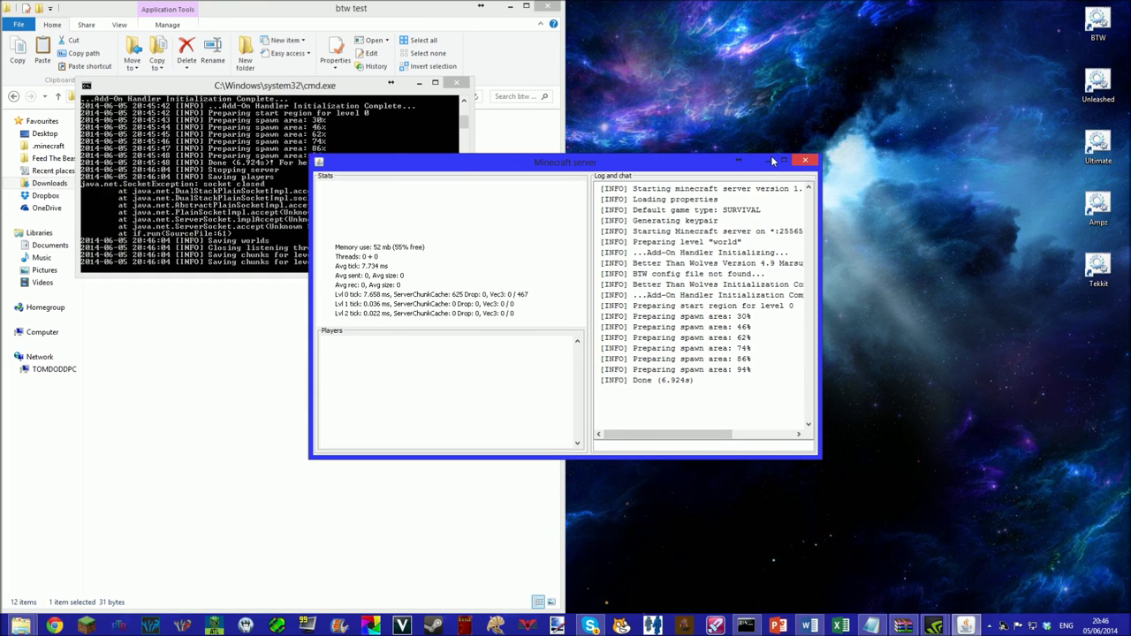
{"action": "left_click", "coordinate": [456, 85]}
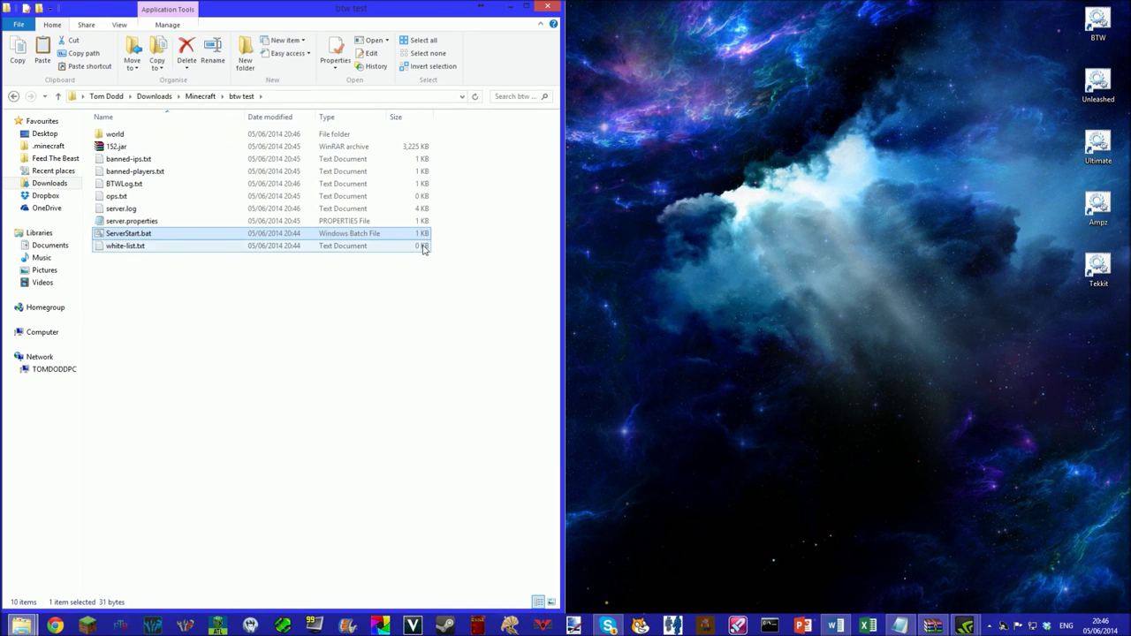
Close the "btw test" and "Craften Terminal" folder windows to return to the desktop.
{"action": "left_click", "coordinate": [348, 315]}
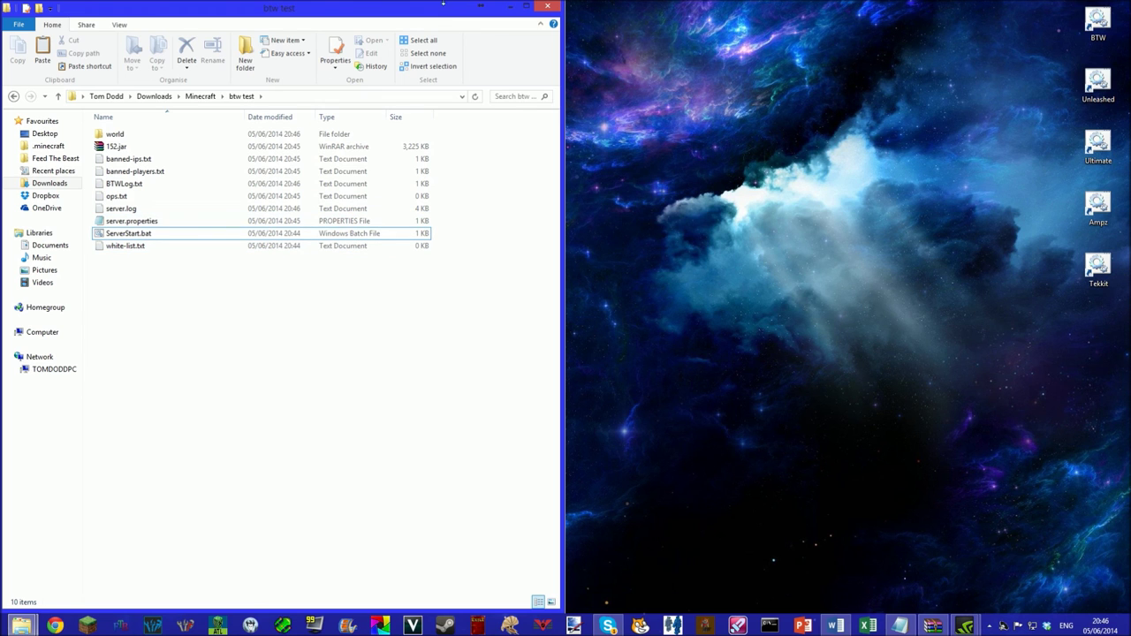
{"action": "left_click_drag", "start_coordinate": [431, 11], "coordinate": [809, 66]}
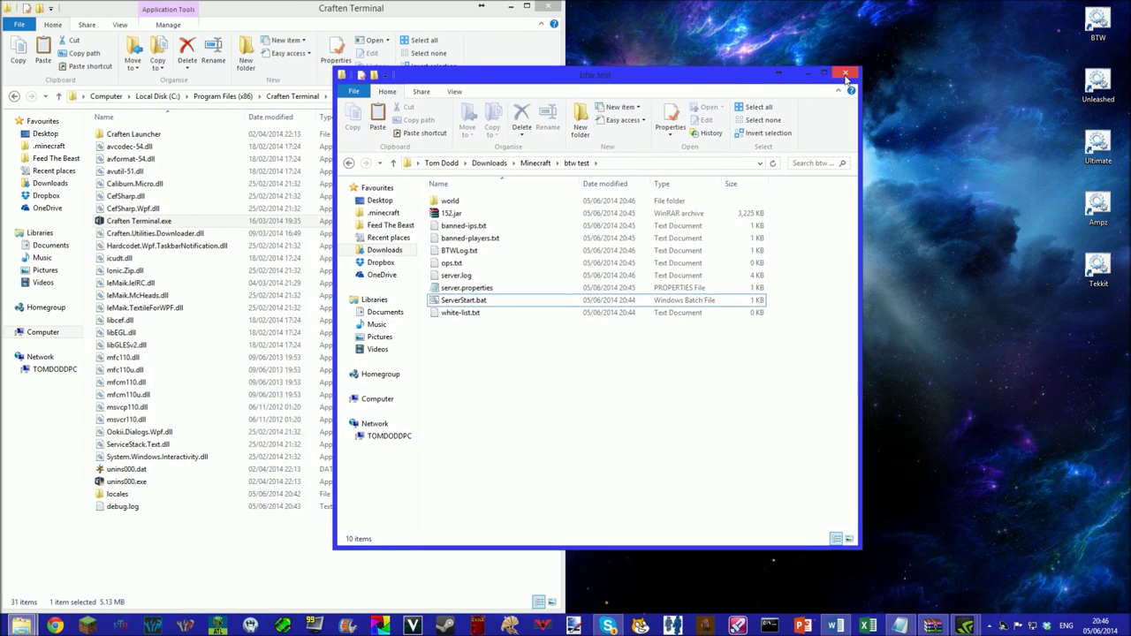
{"action": "left_click", "coordinate": [845, 76]}
{"action": "left_click", "coordinate": [548, 7]}
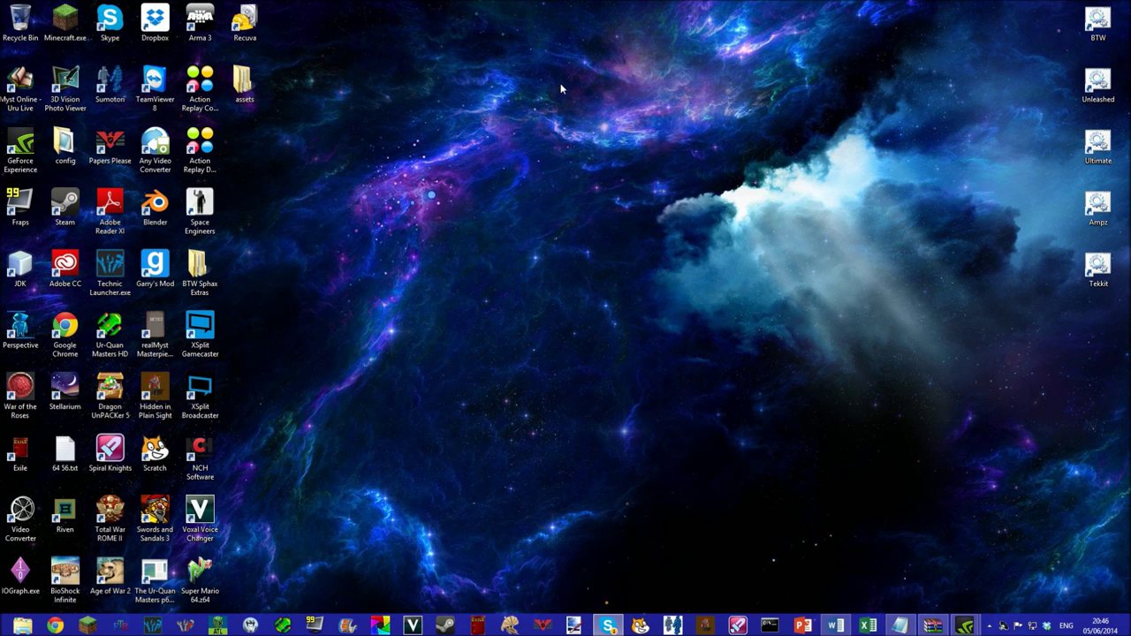